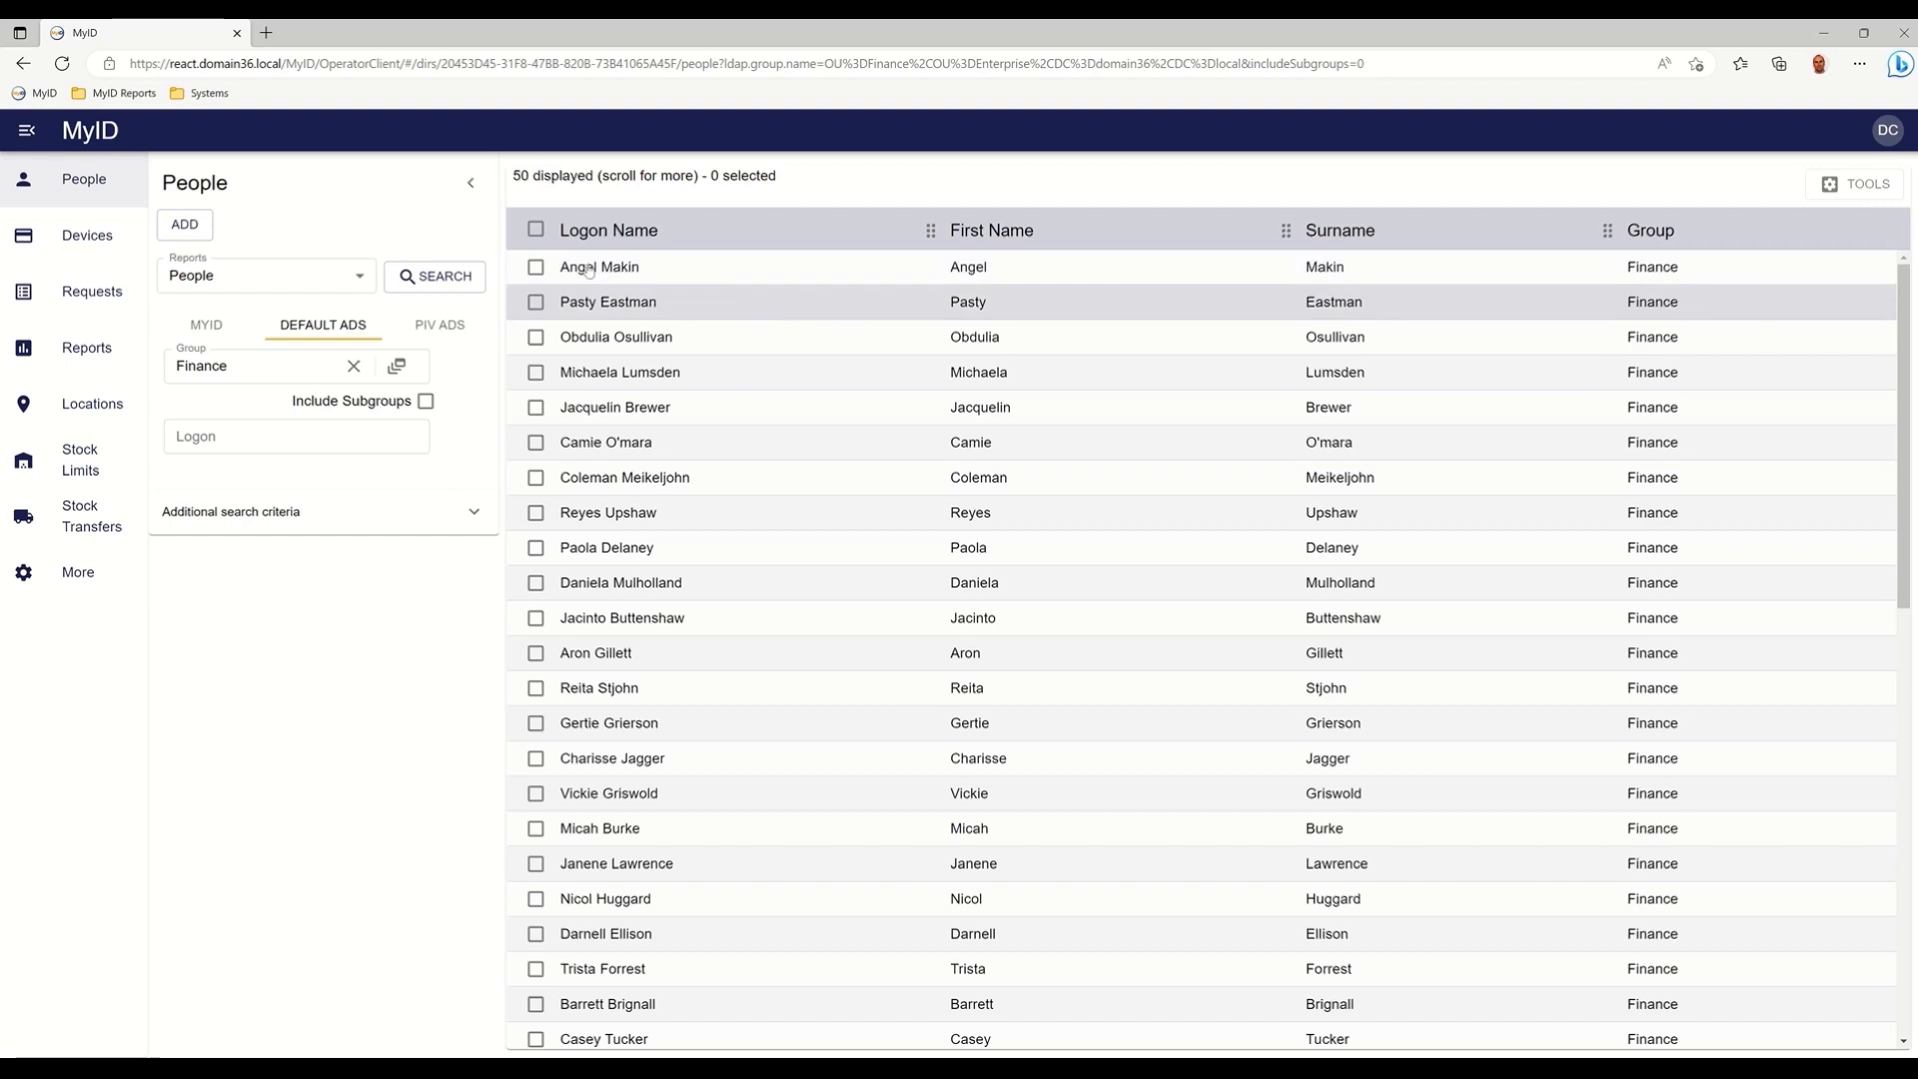
- Select all displayed Finance people and import them as a batch
left_click(536, 230)
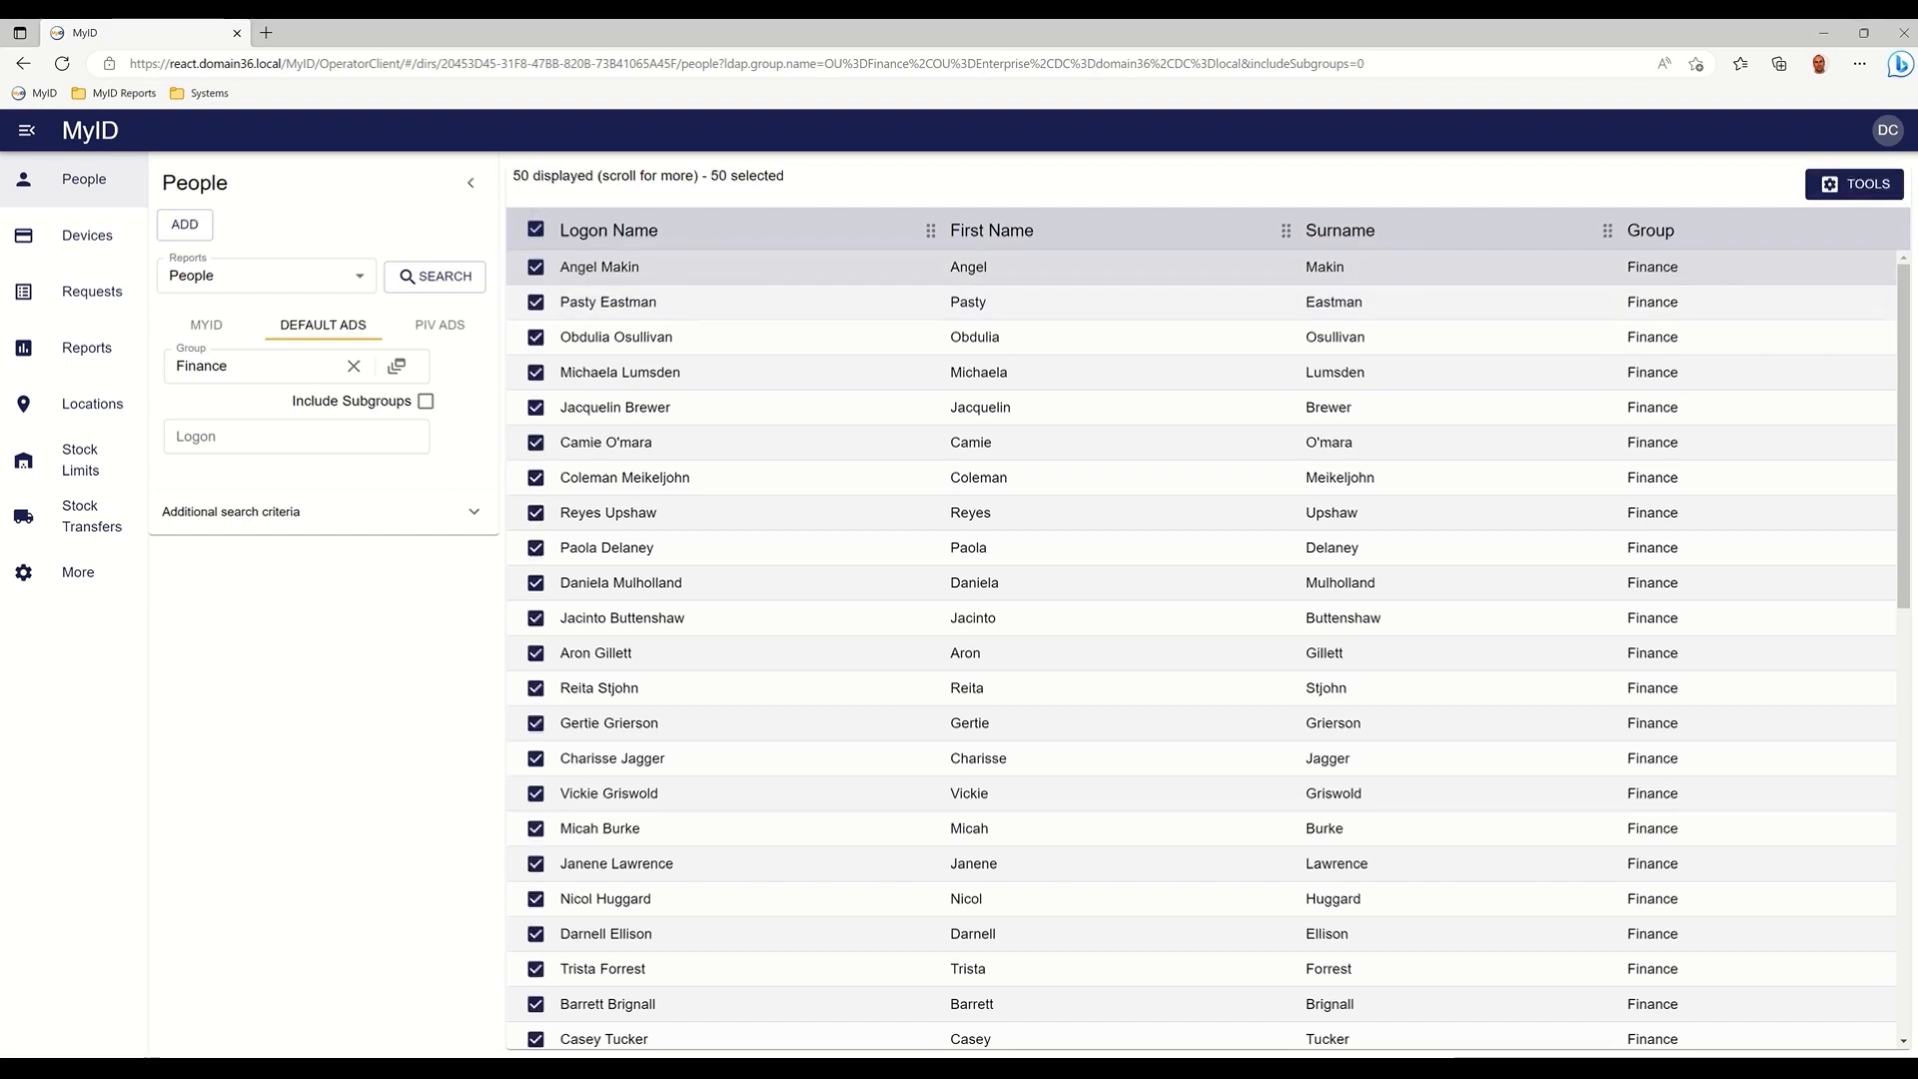
left_click(1888, 190)
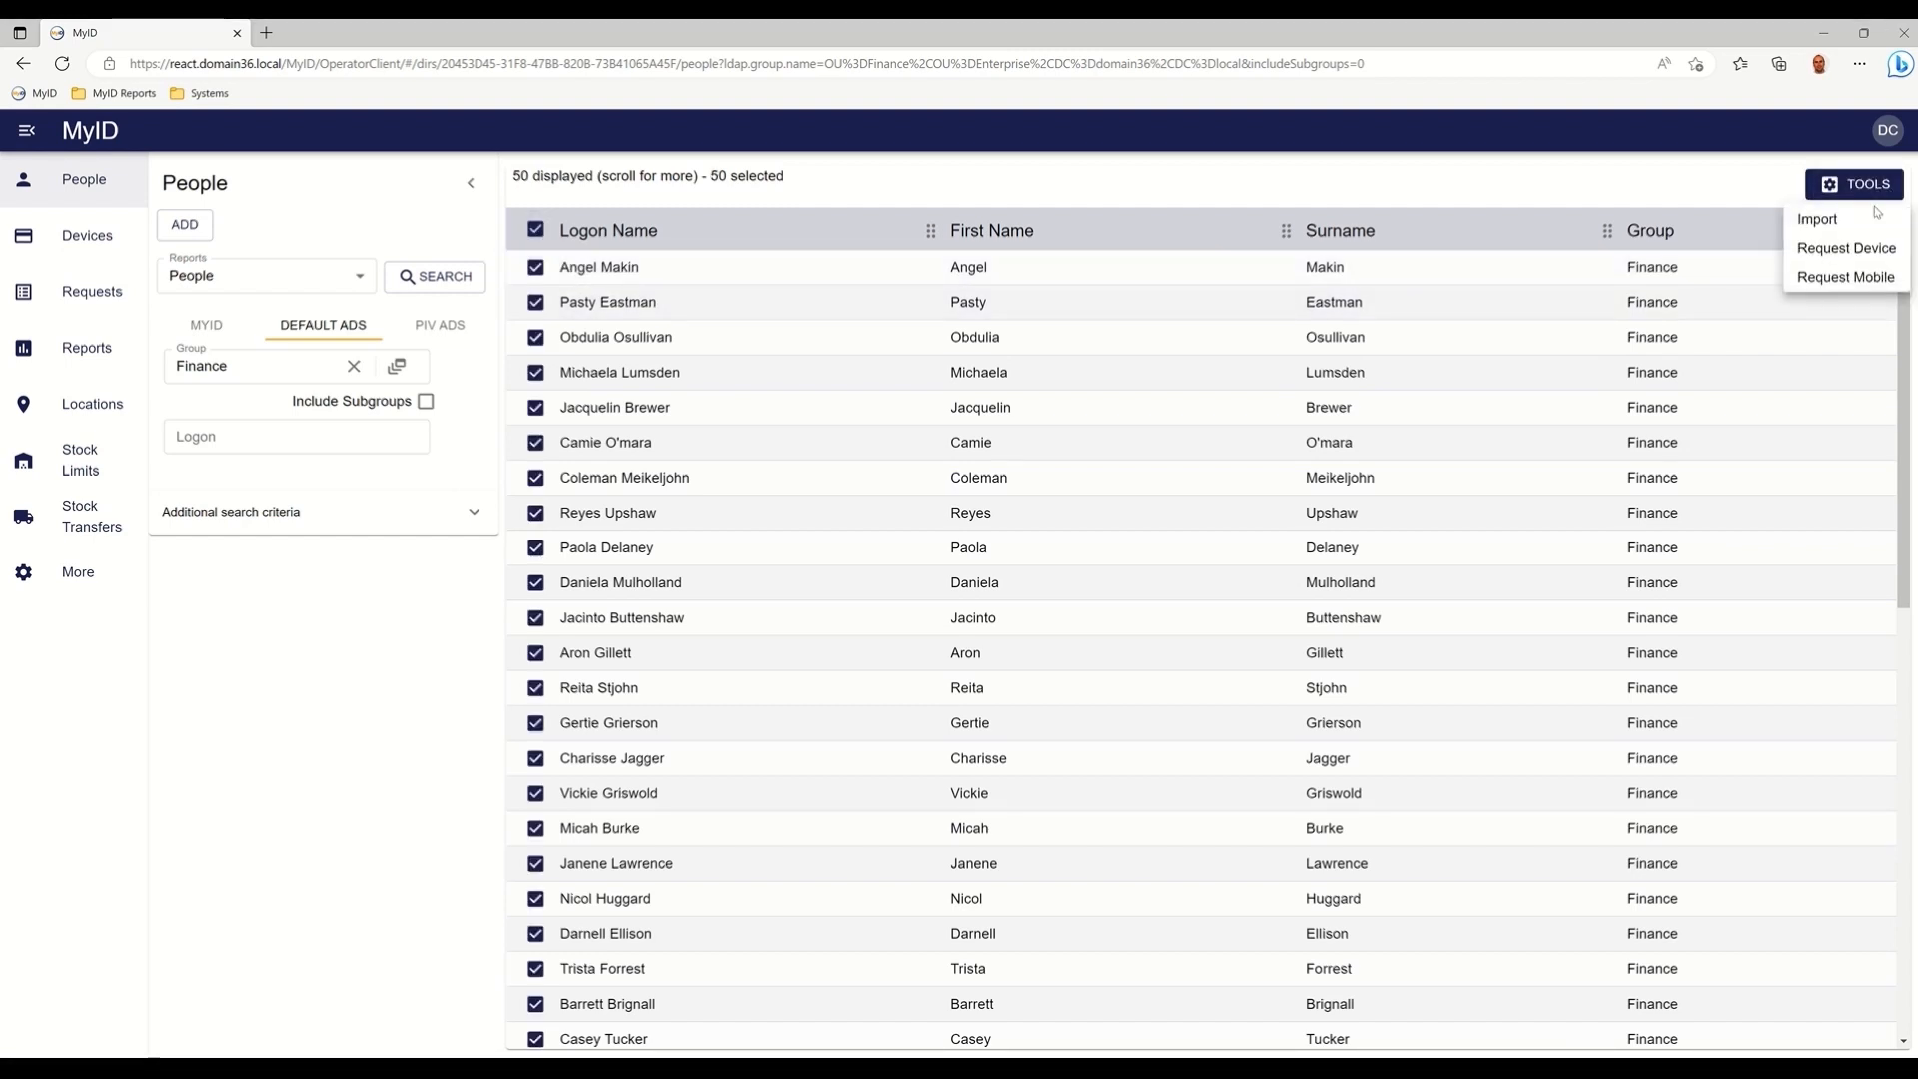
left_click(1844, 219)
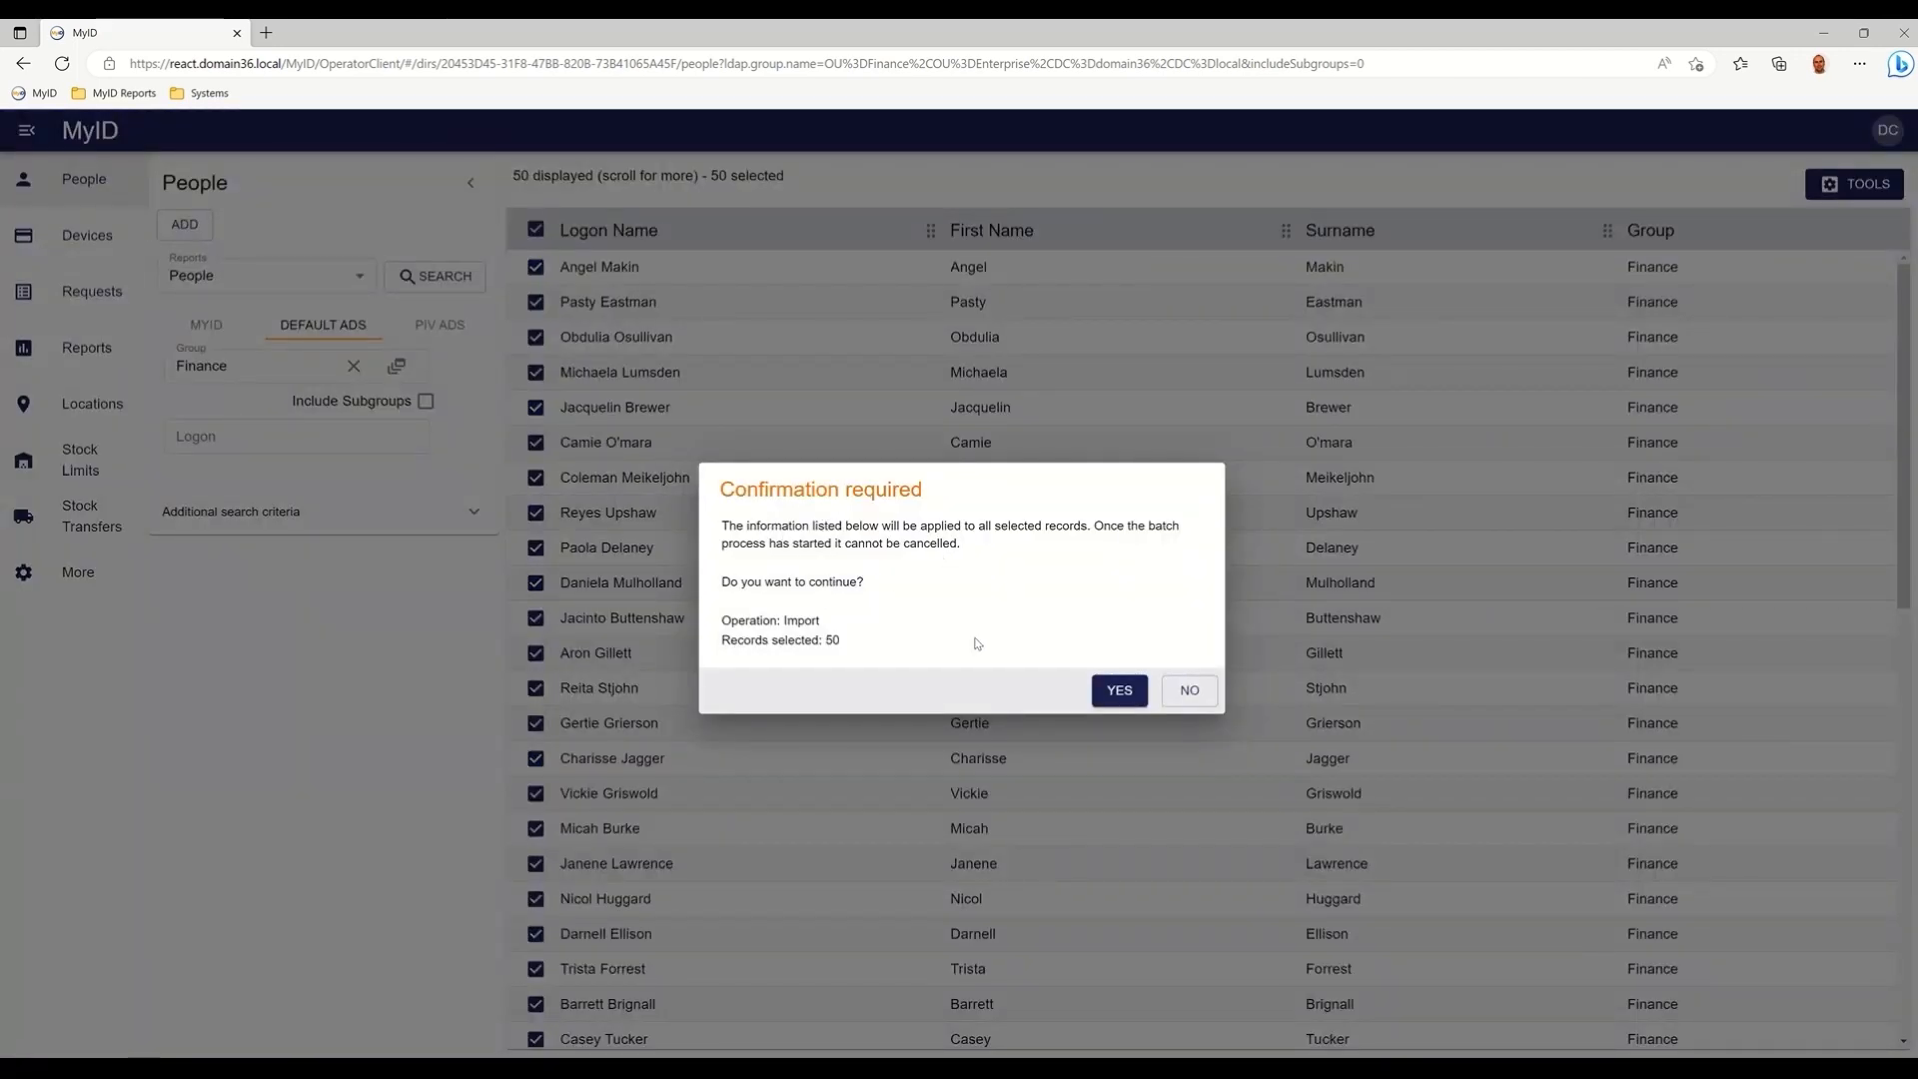
left_click(1119, 689)
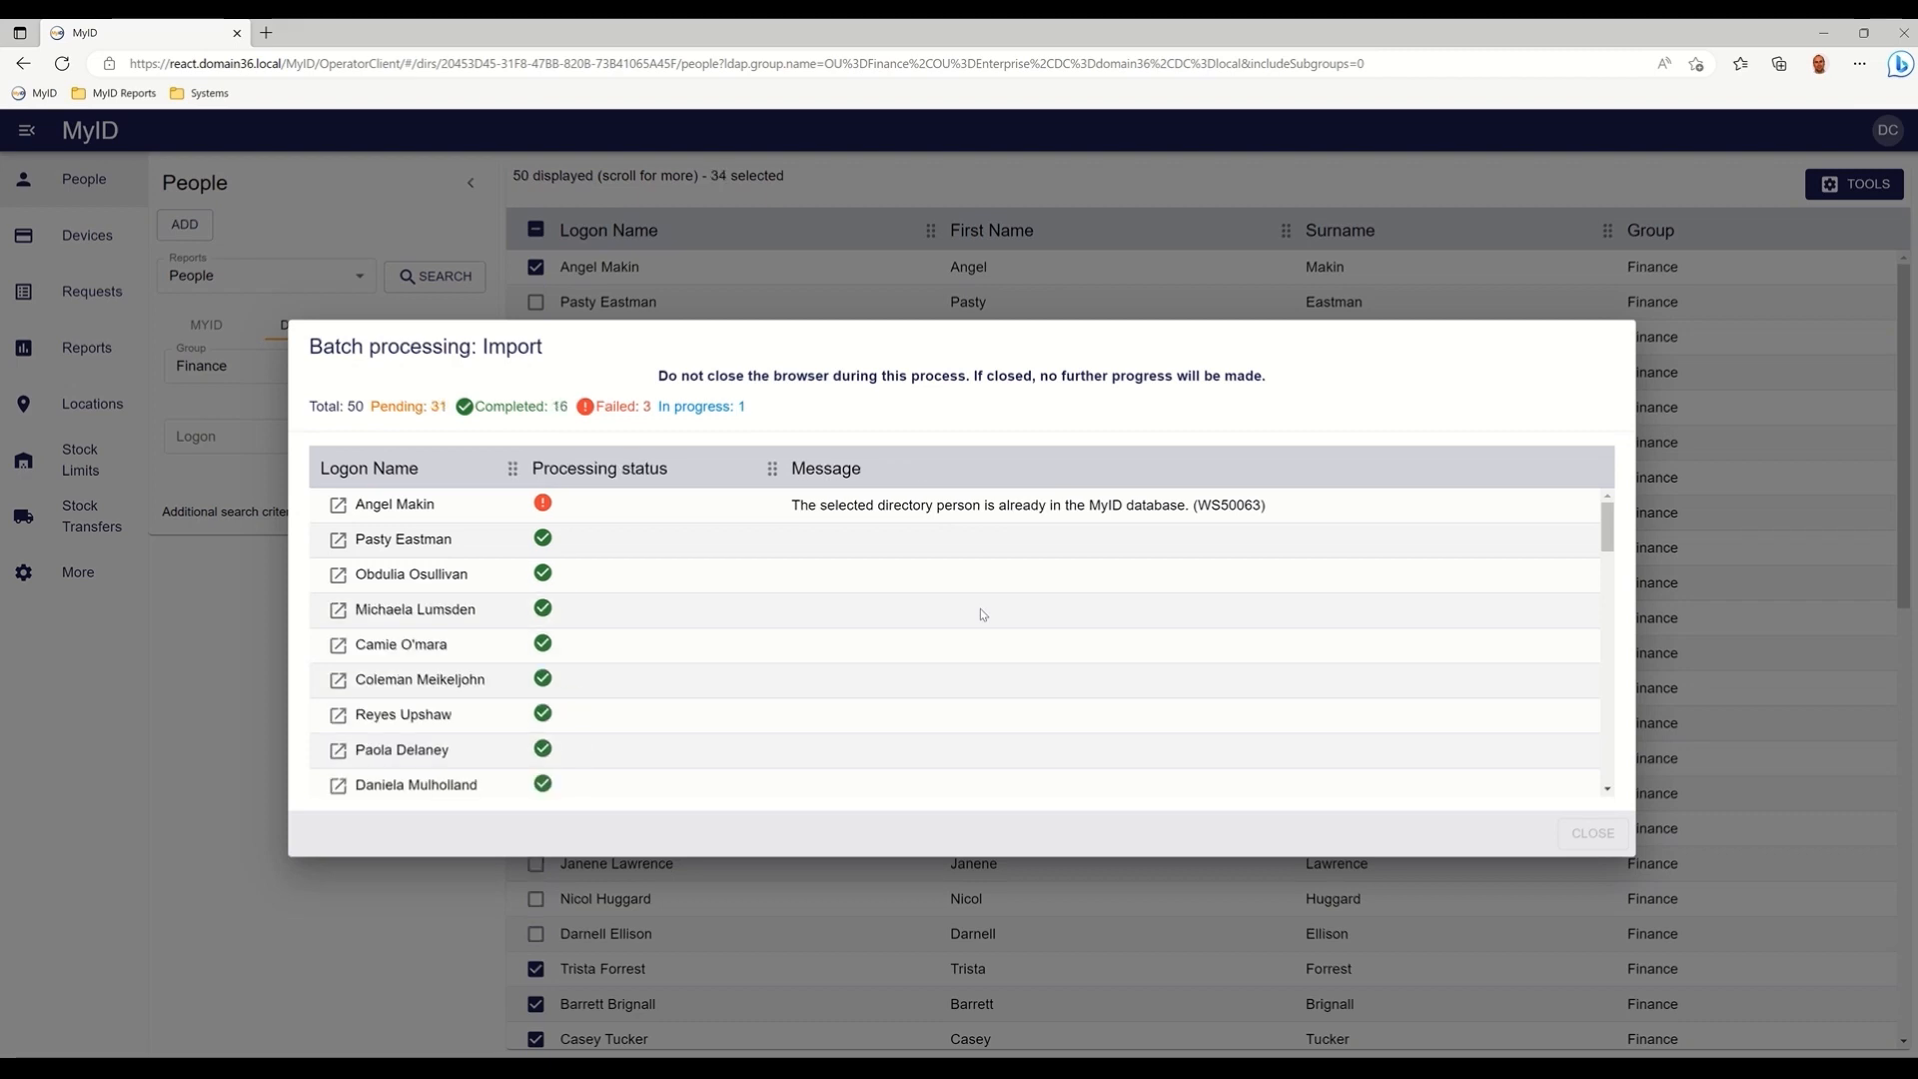
- Review the batch import results, open the record that failed email validation, and examine its email value
scroll(983, 615, "down", 2)
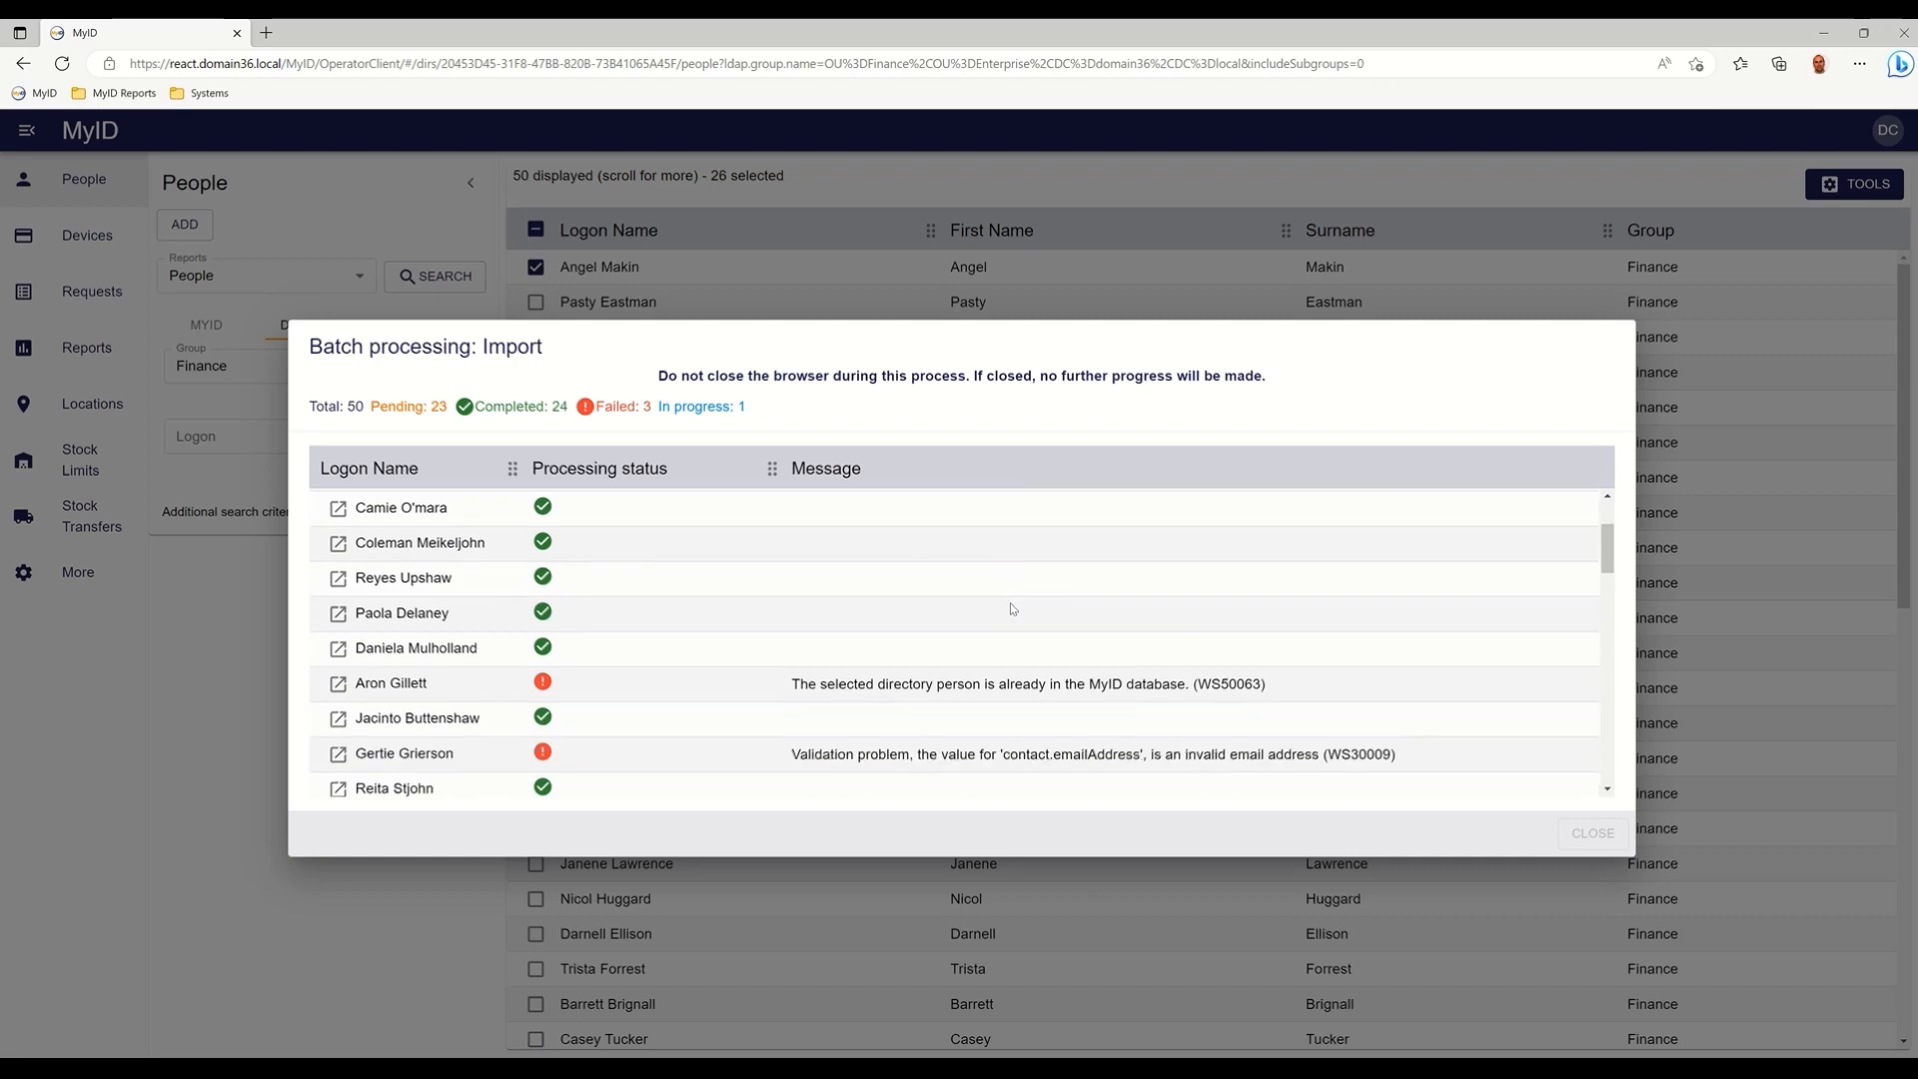
scroll(1017, 607, "down", 1)
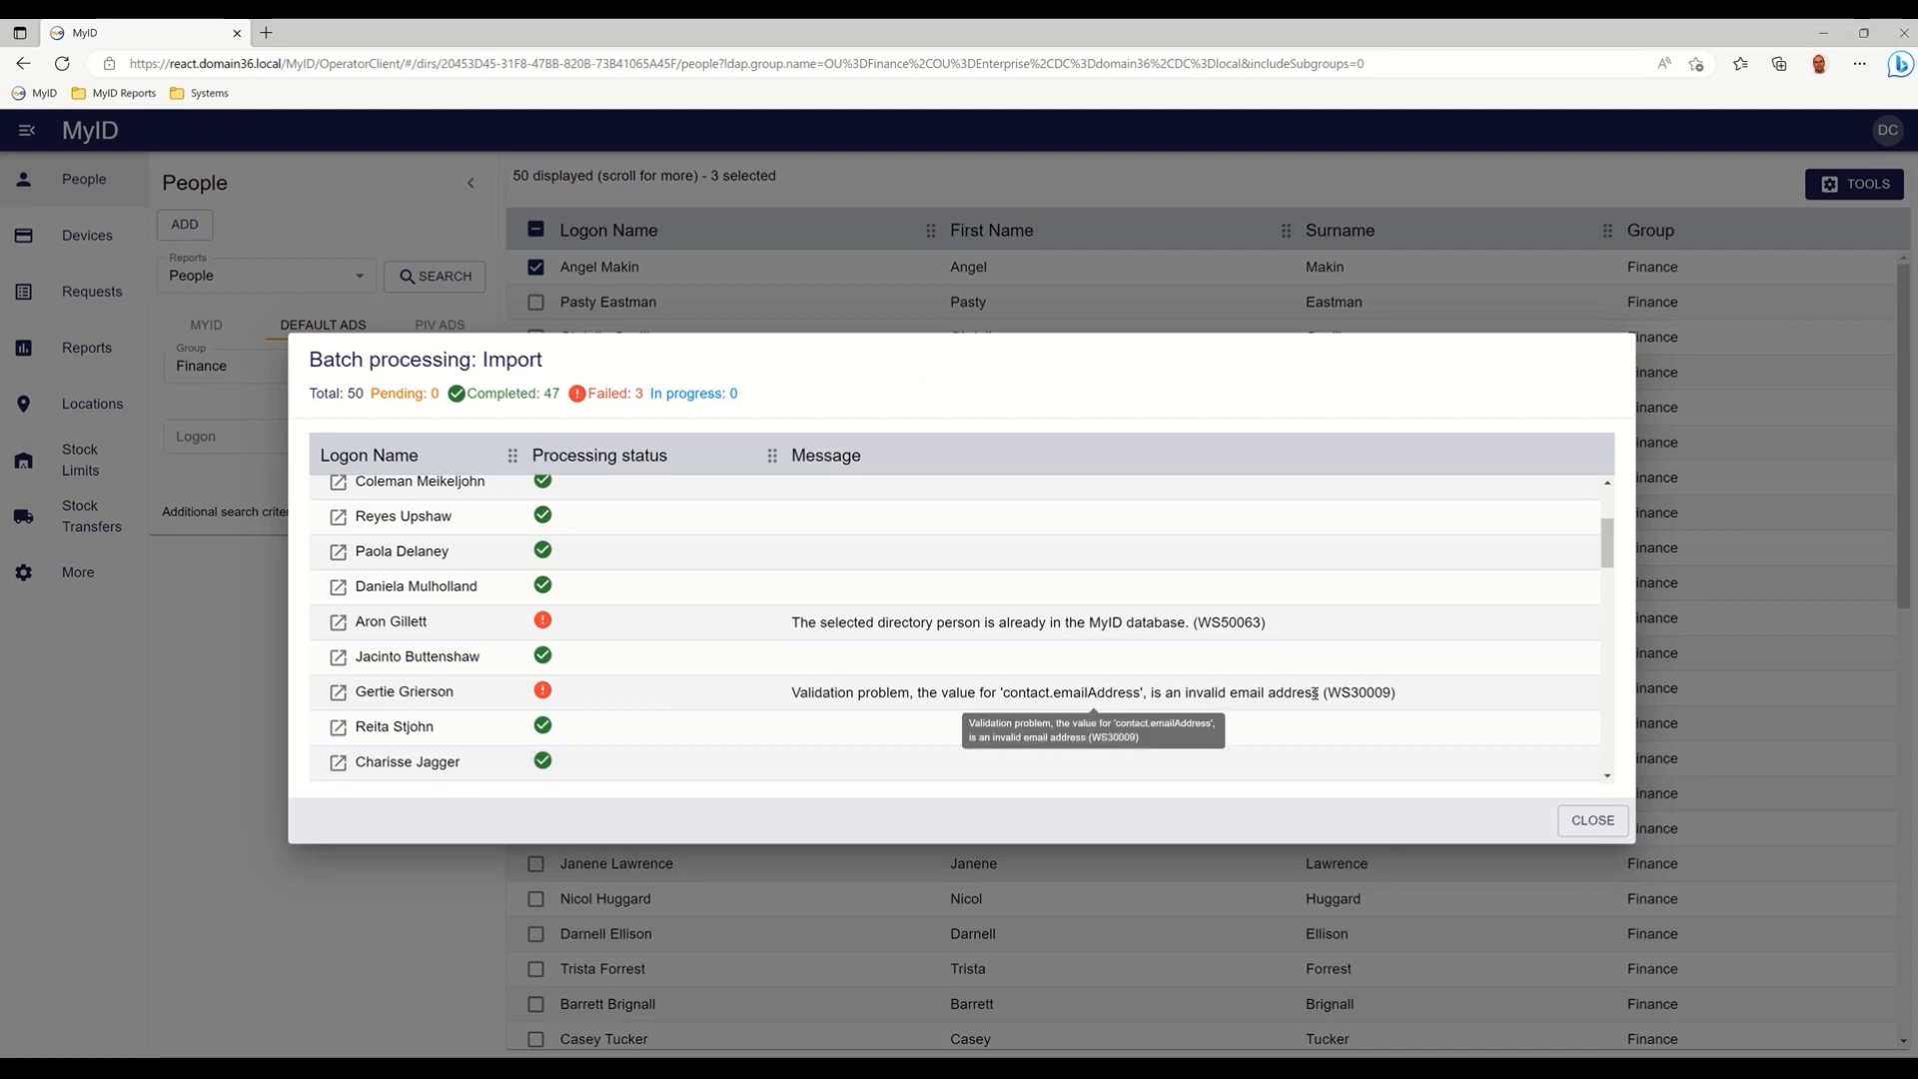
left_click(344, 694)
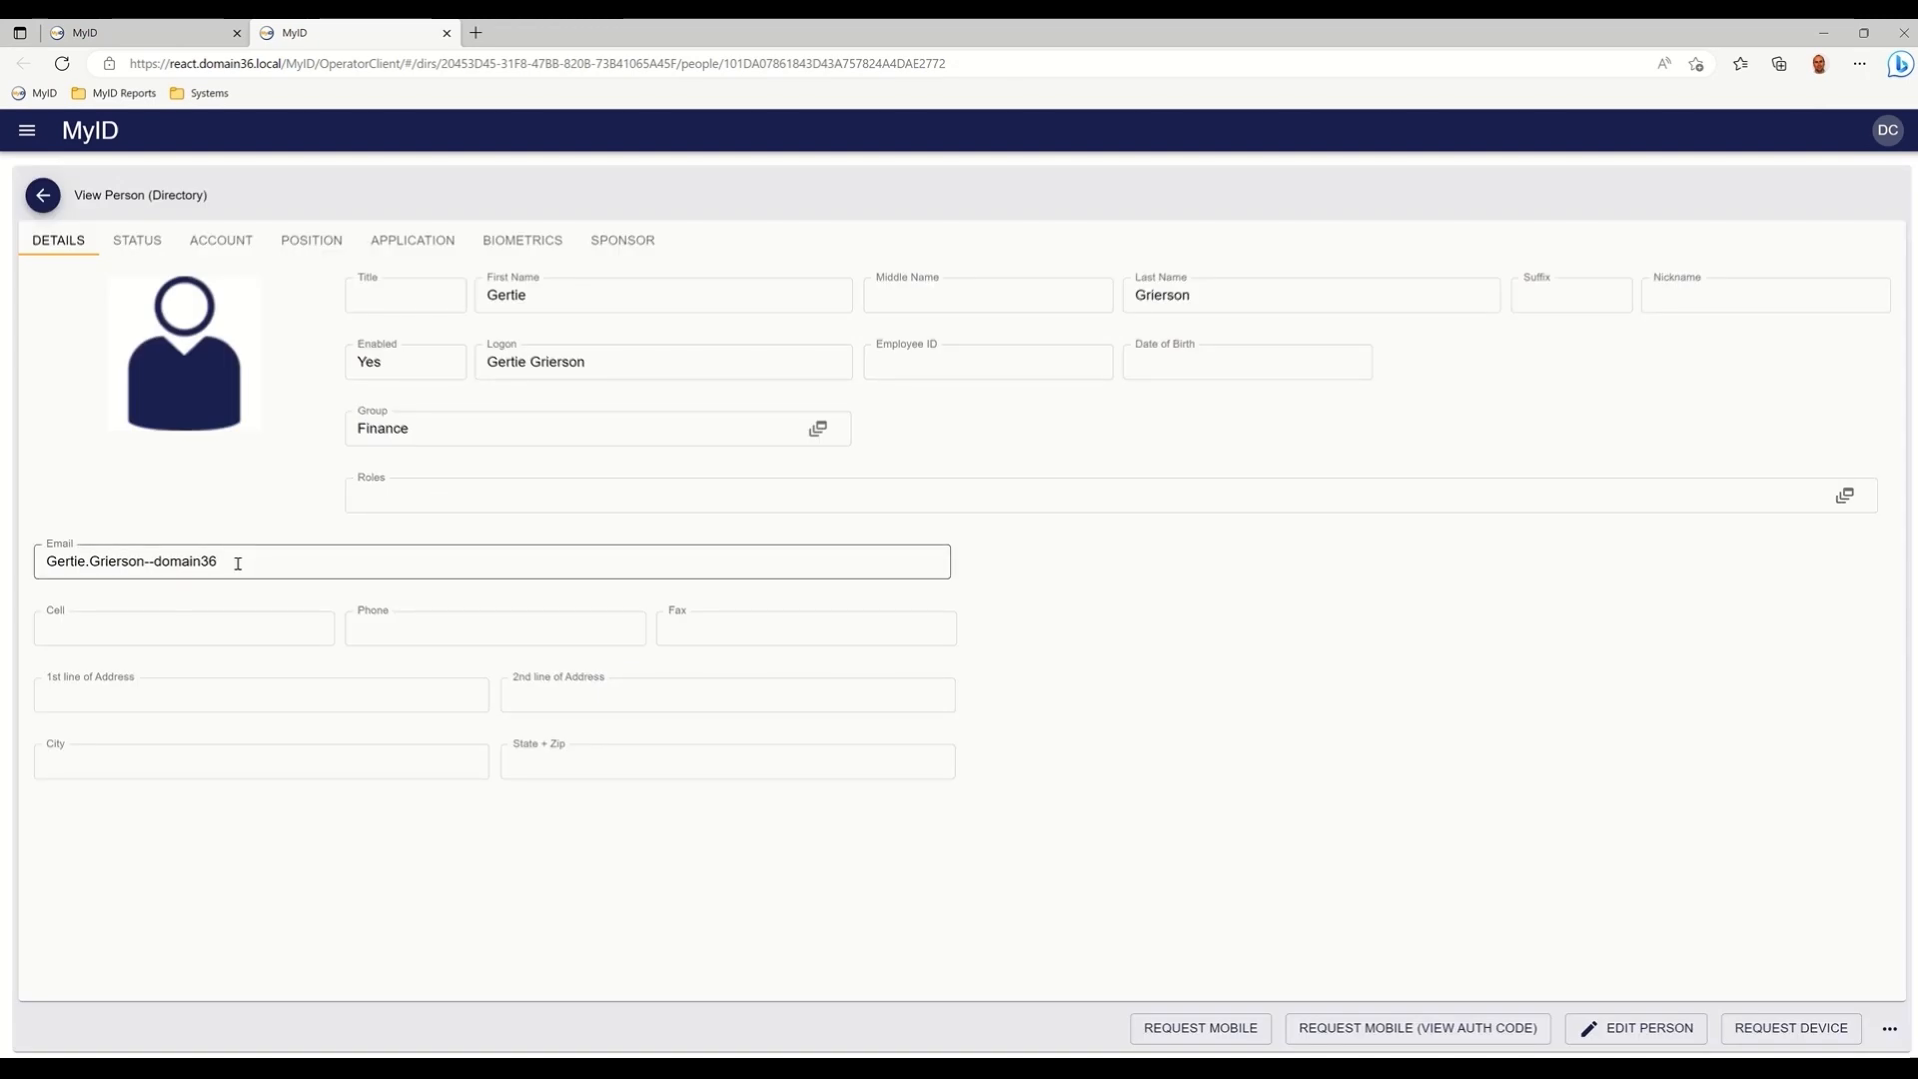
left_click_drag(237, 563, 44, 563)
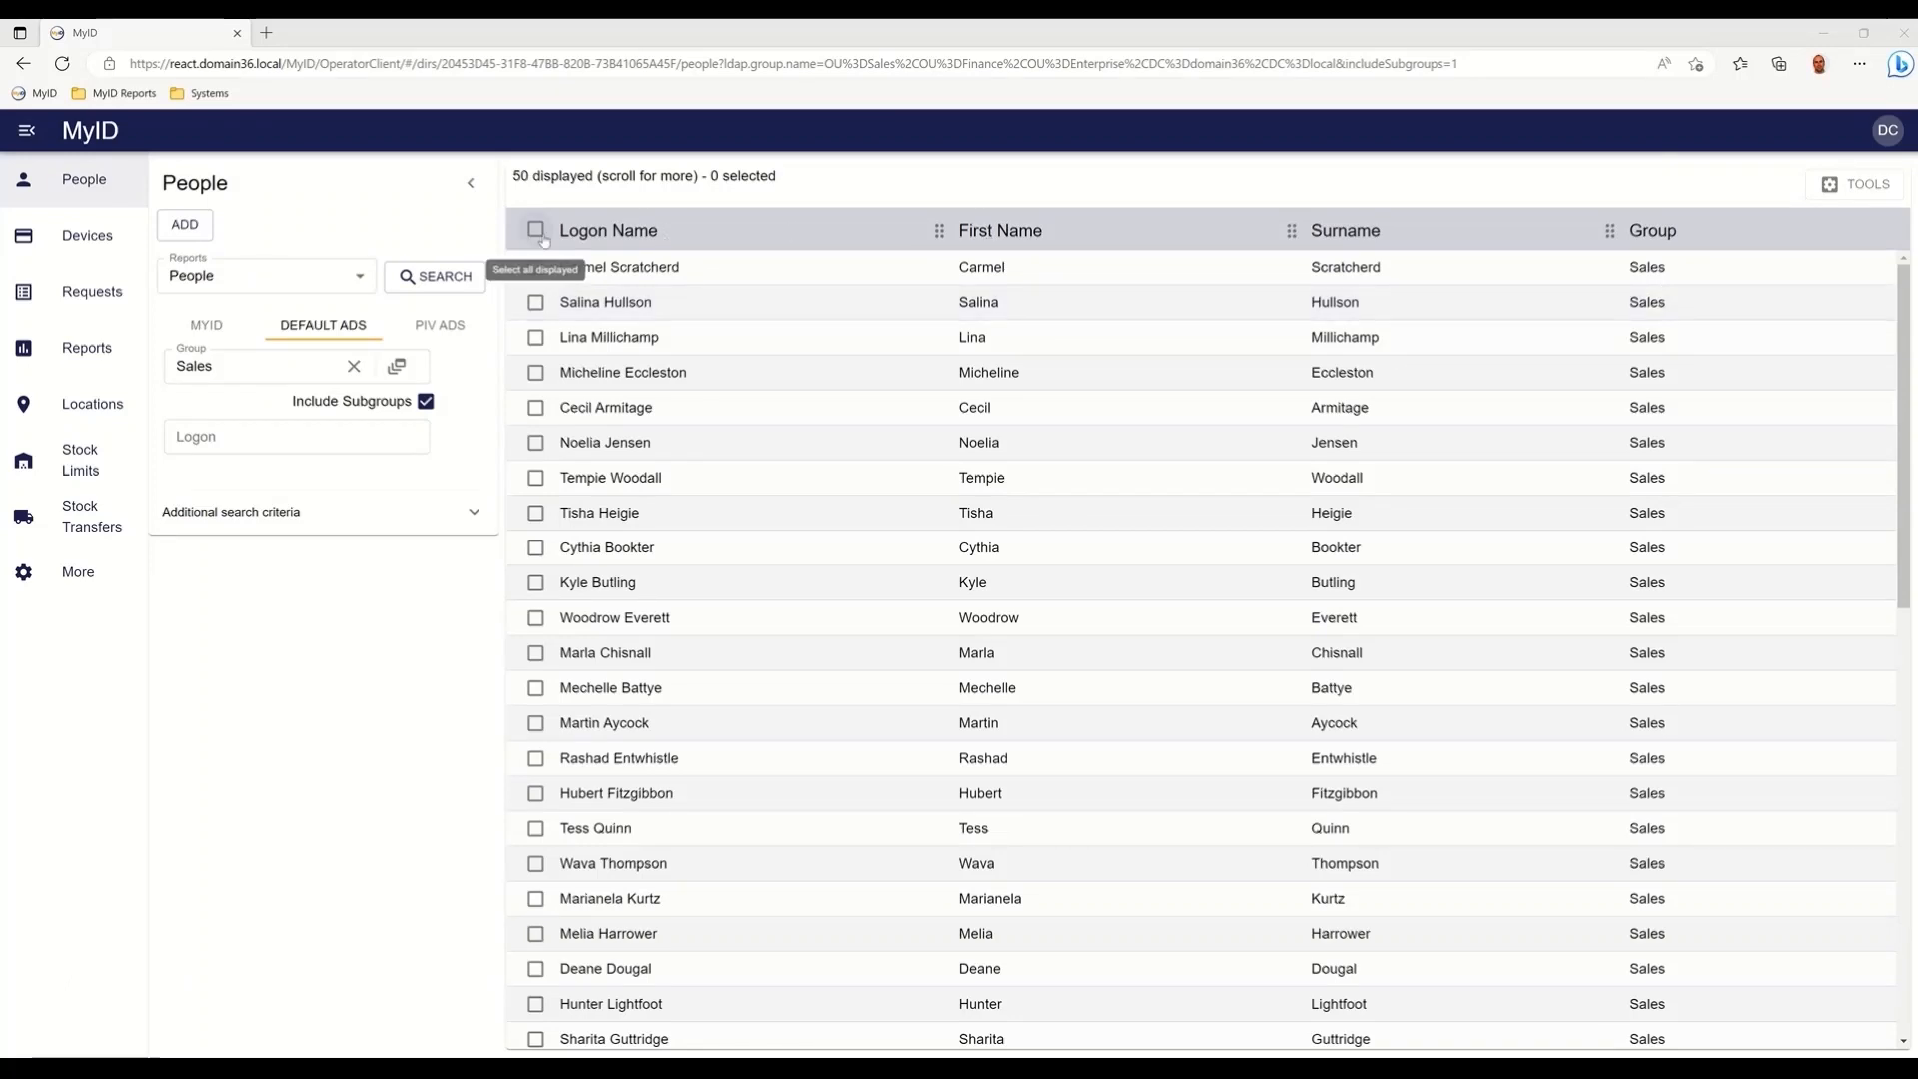
- Request devices for all displayed Sales people with credential profile Employee Badge and label "New starters", and open the first listed request
left_click(537, 231)
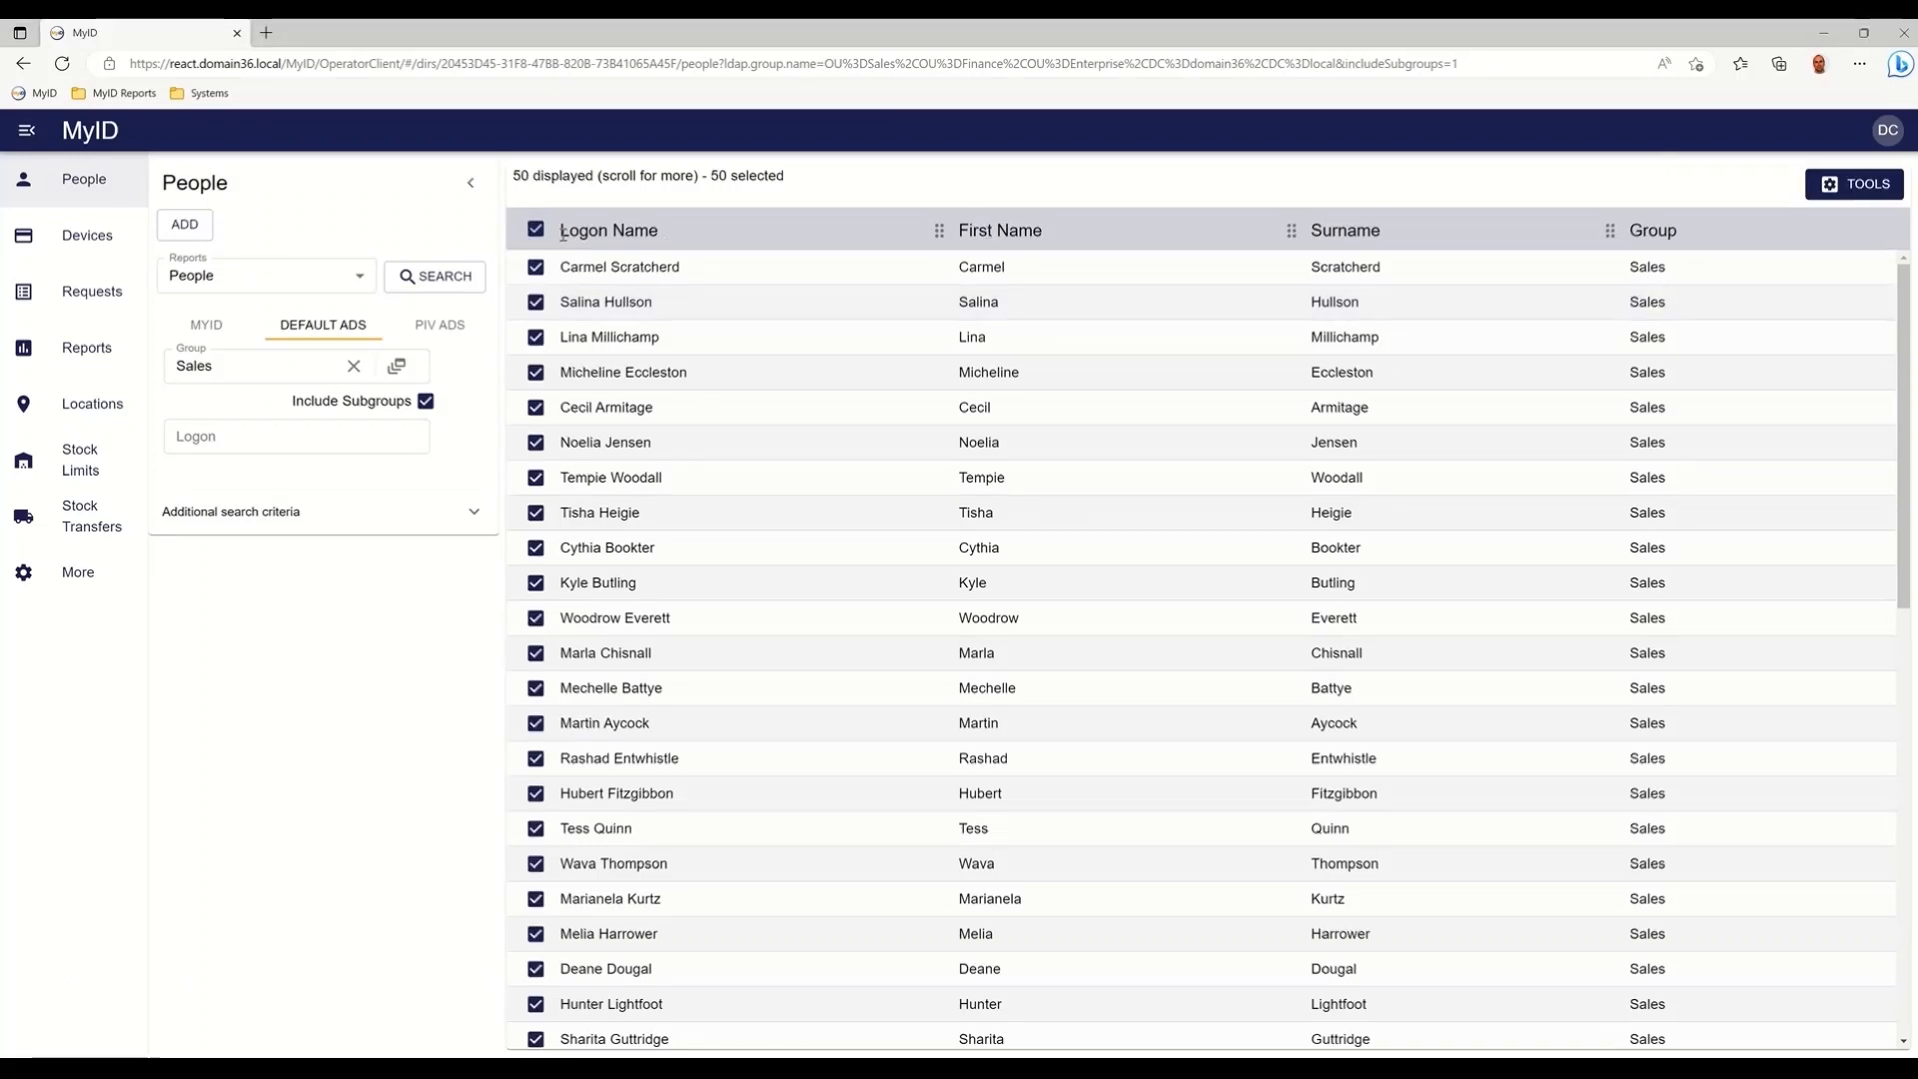
left_click(1862, 192)
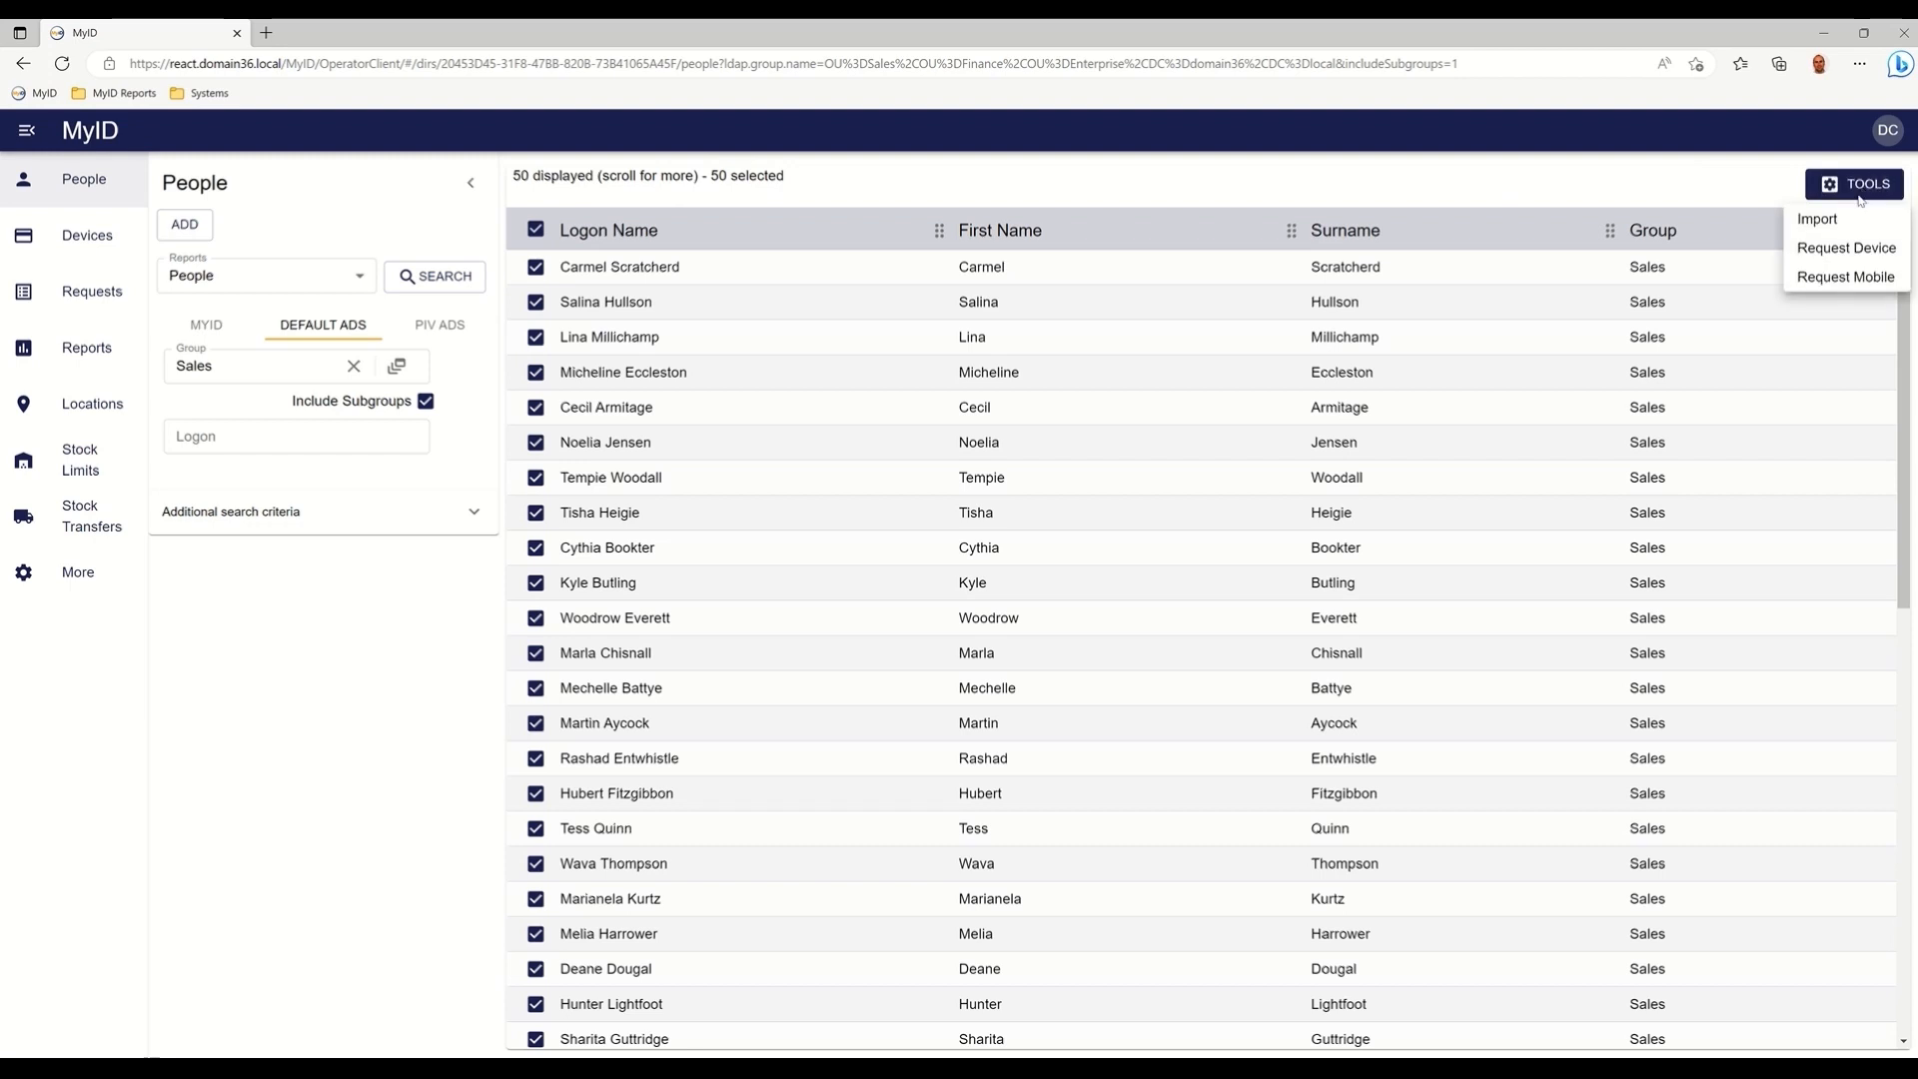
left_click(1847, 249)
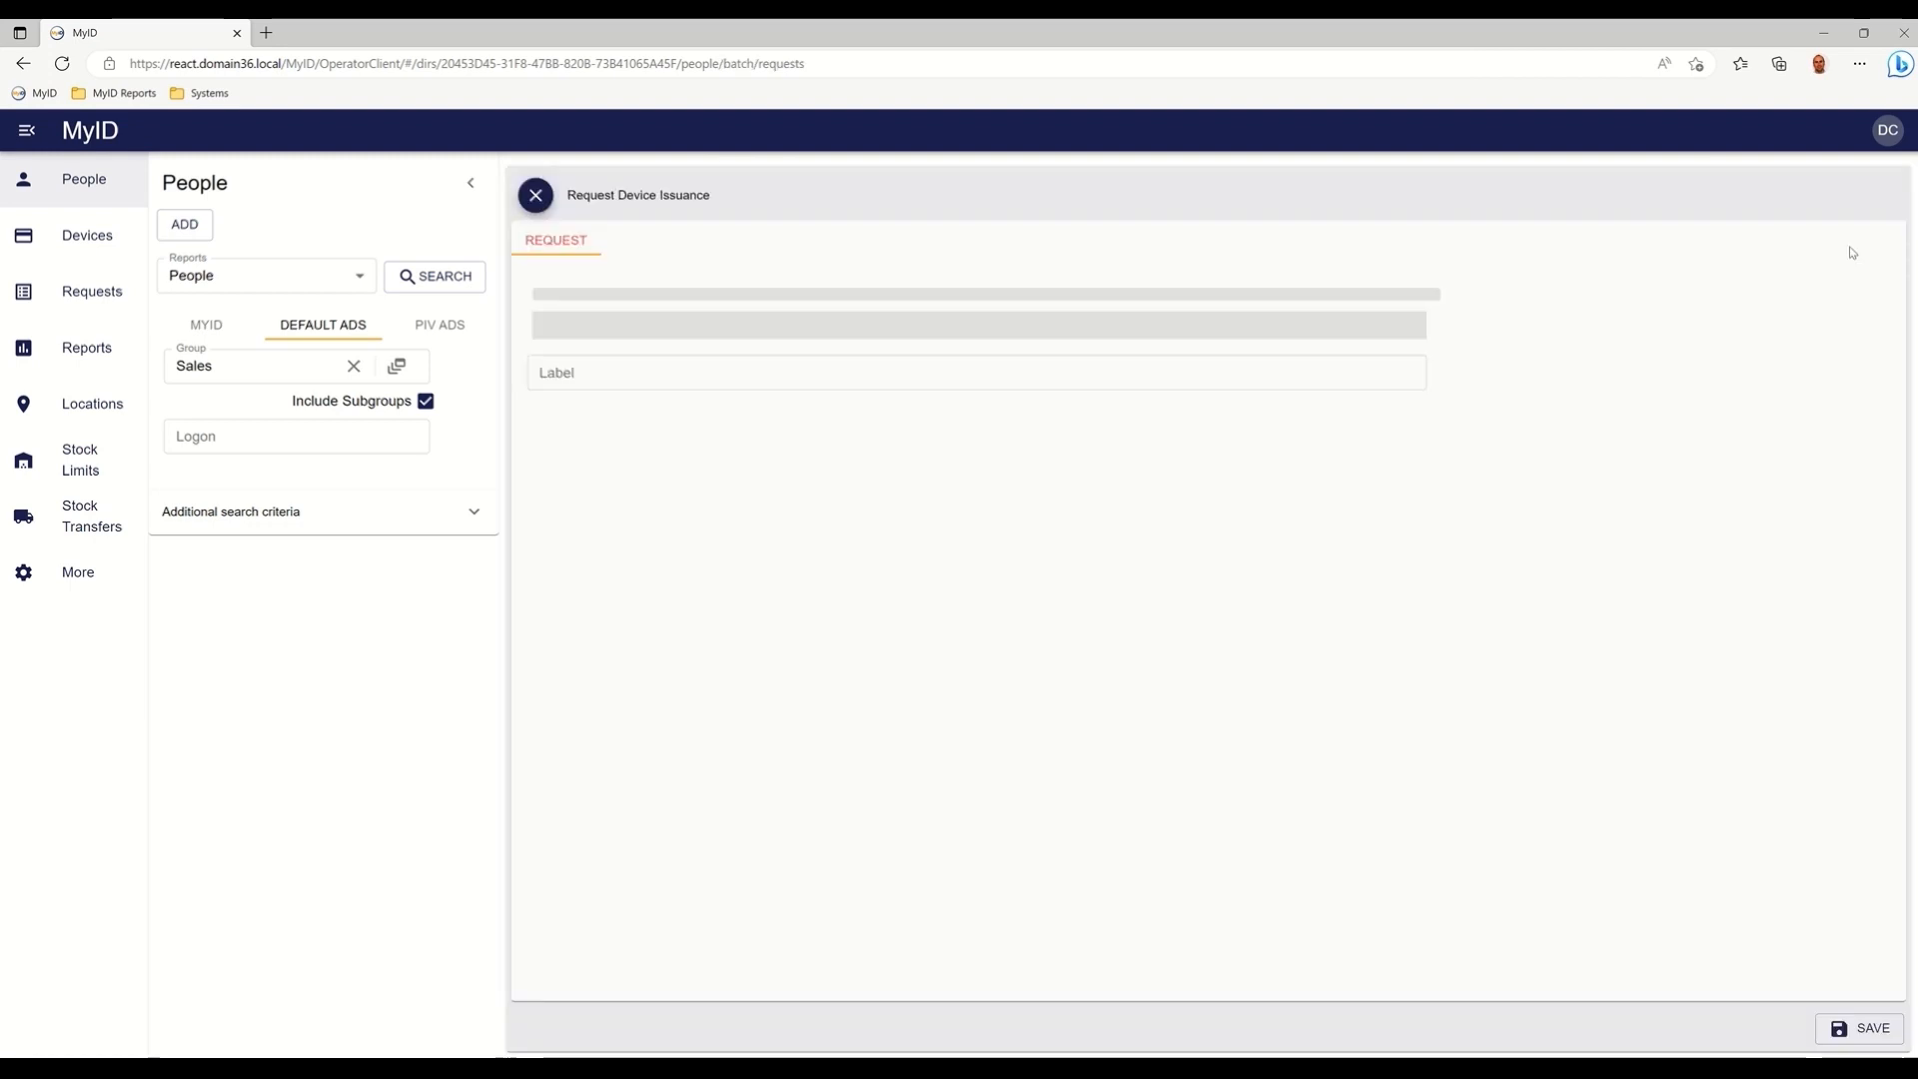
left_click(779, 299)
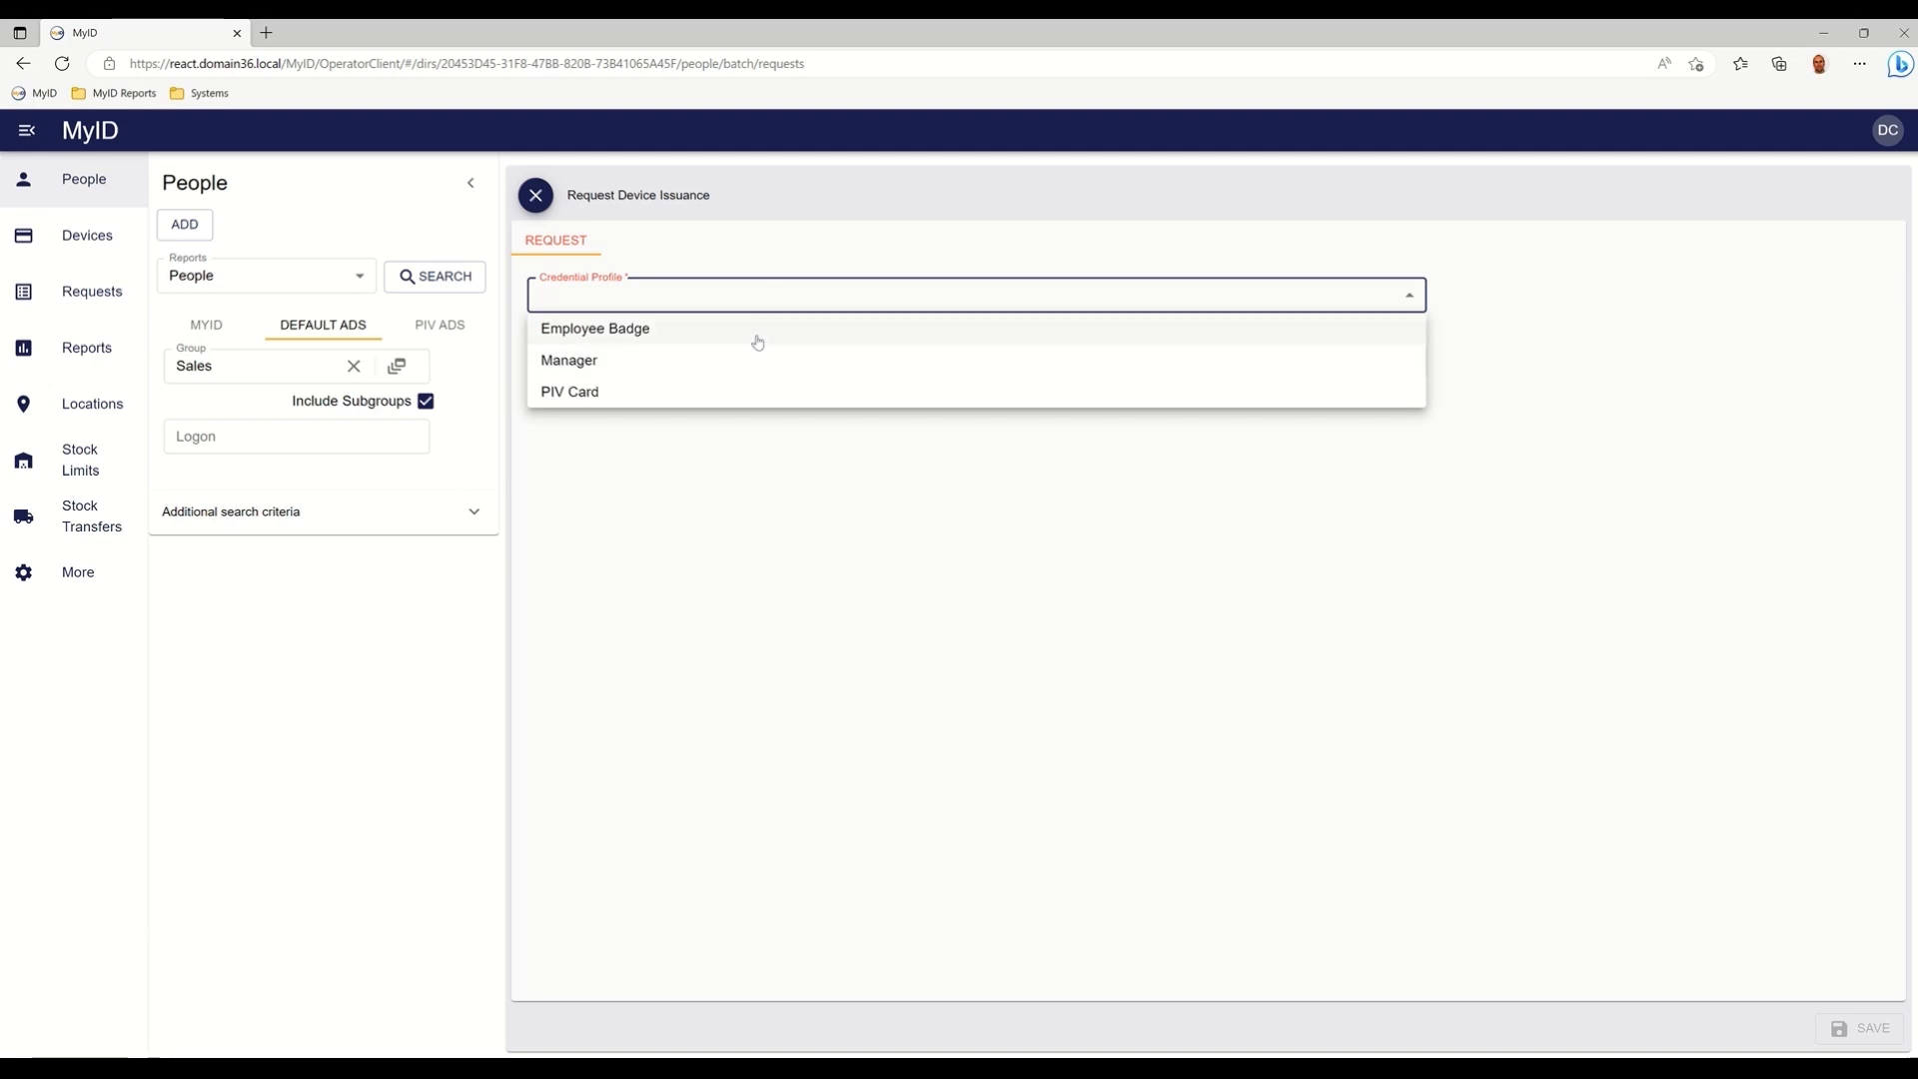
left_click(756, 330)
left_click(740, 362)
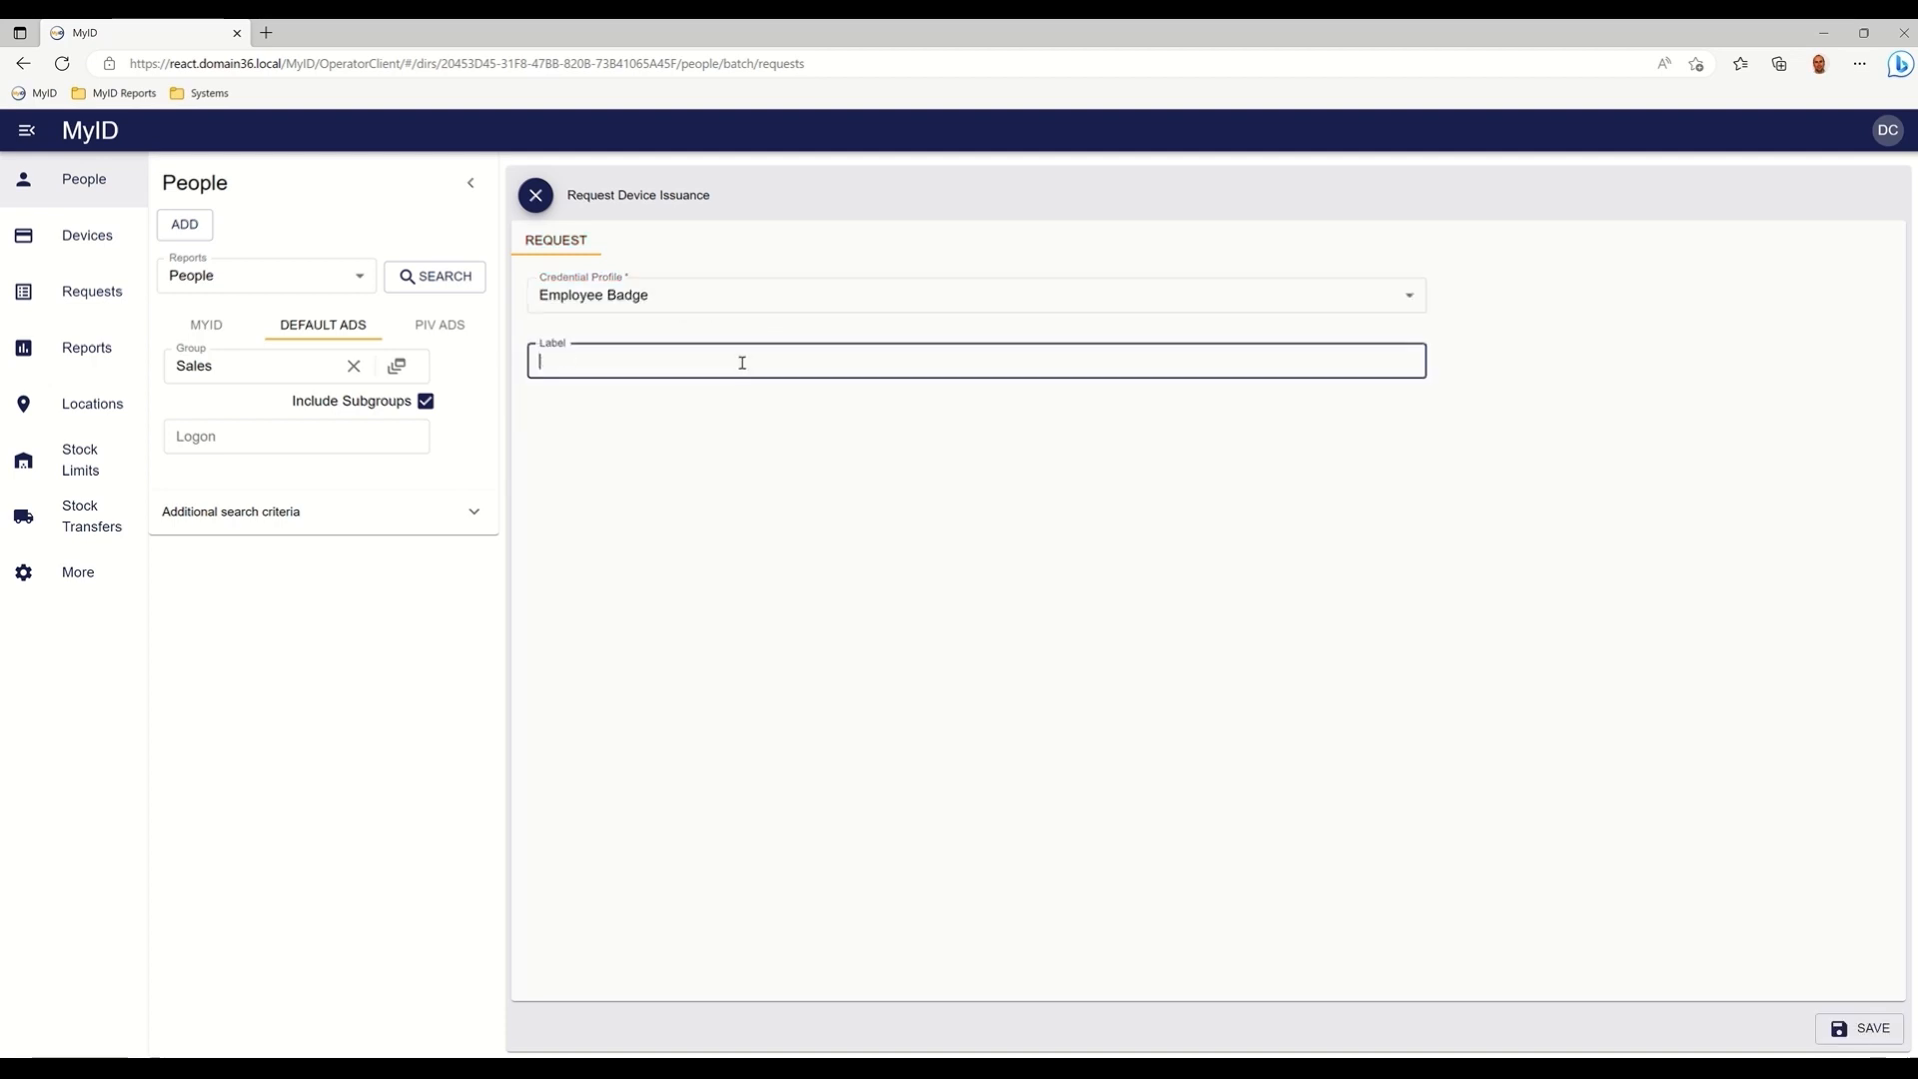
type("New starters")
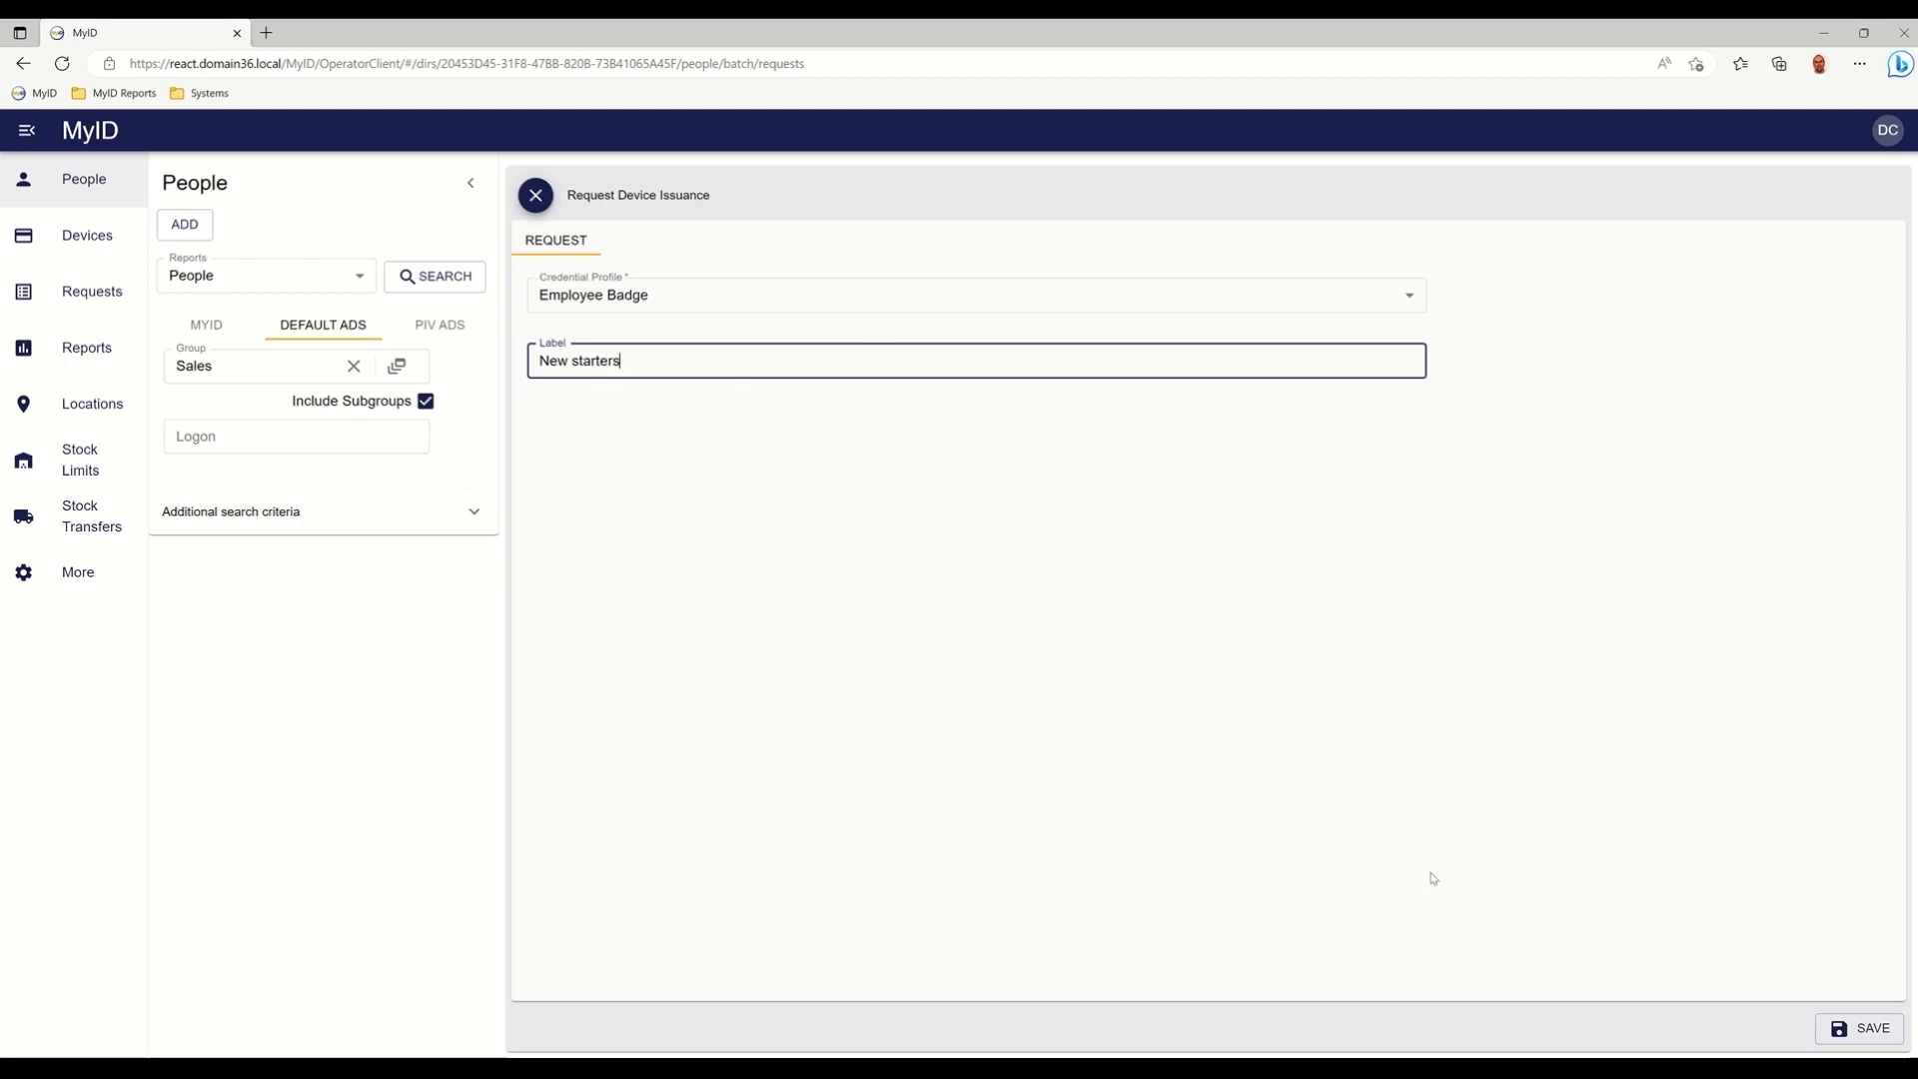
left_click(1838, 1030)
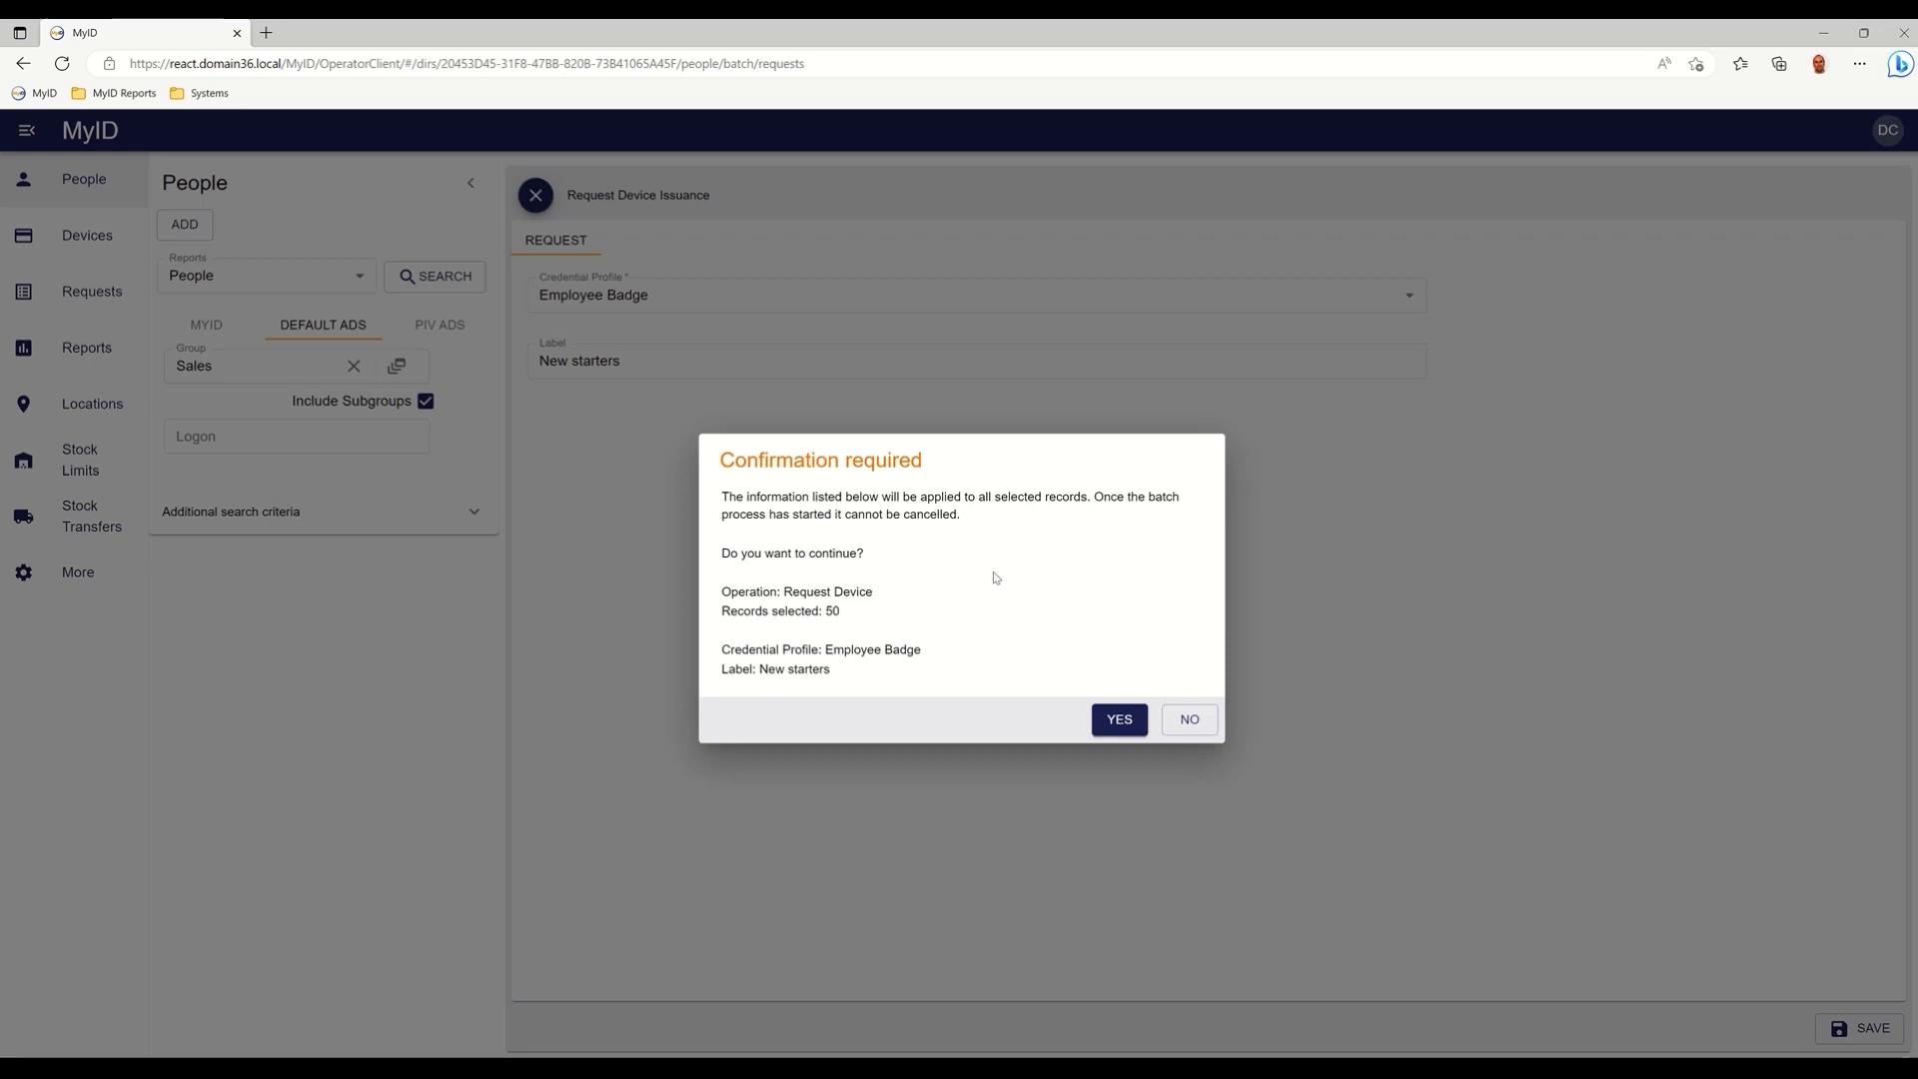
left_click(1119, 736)
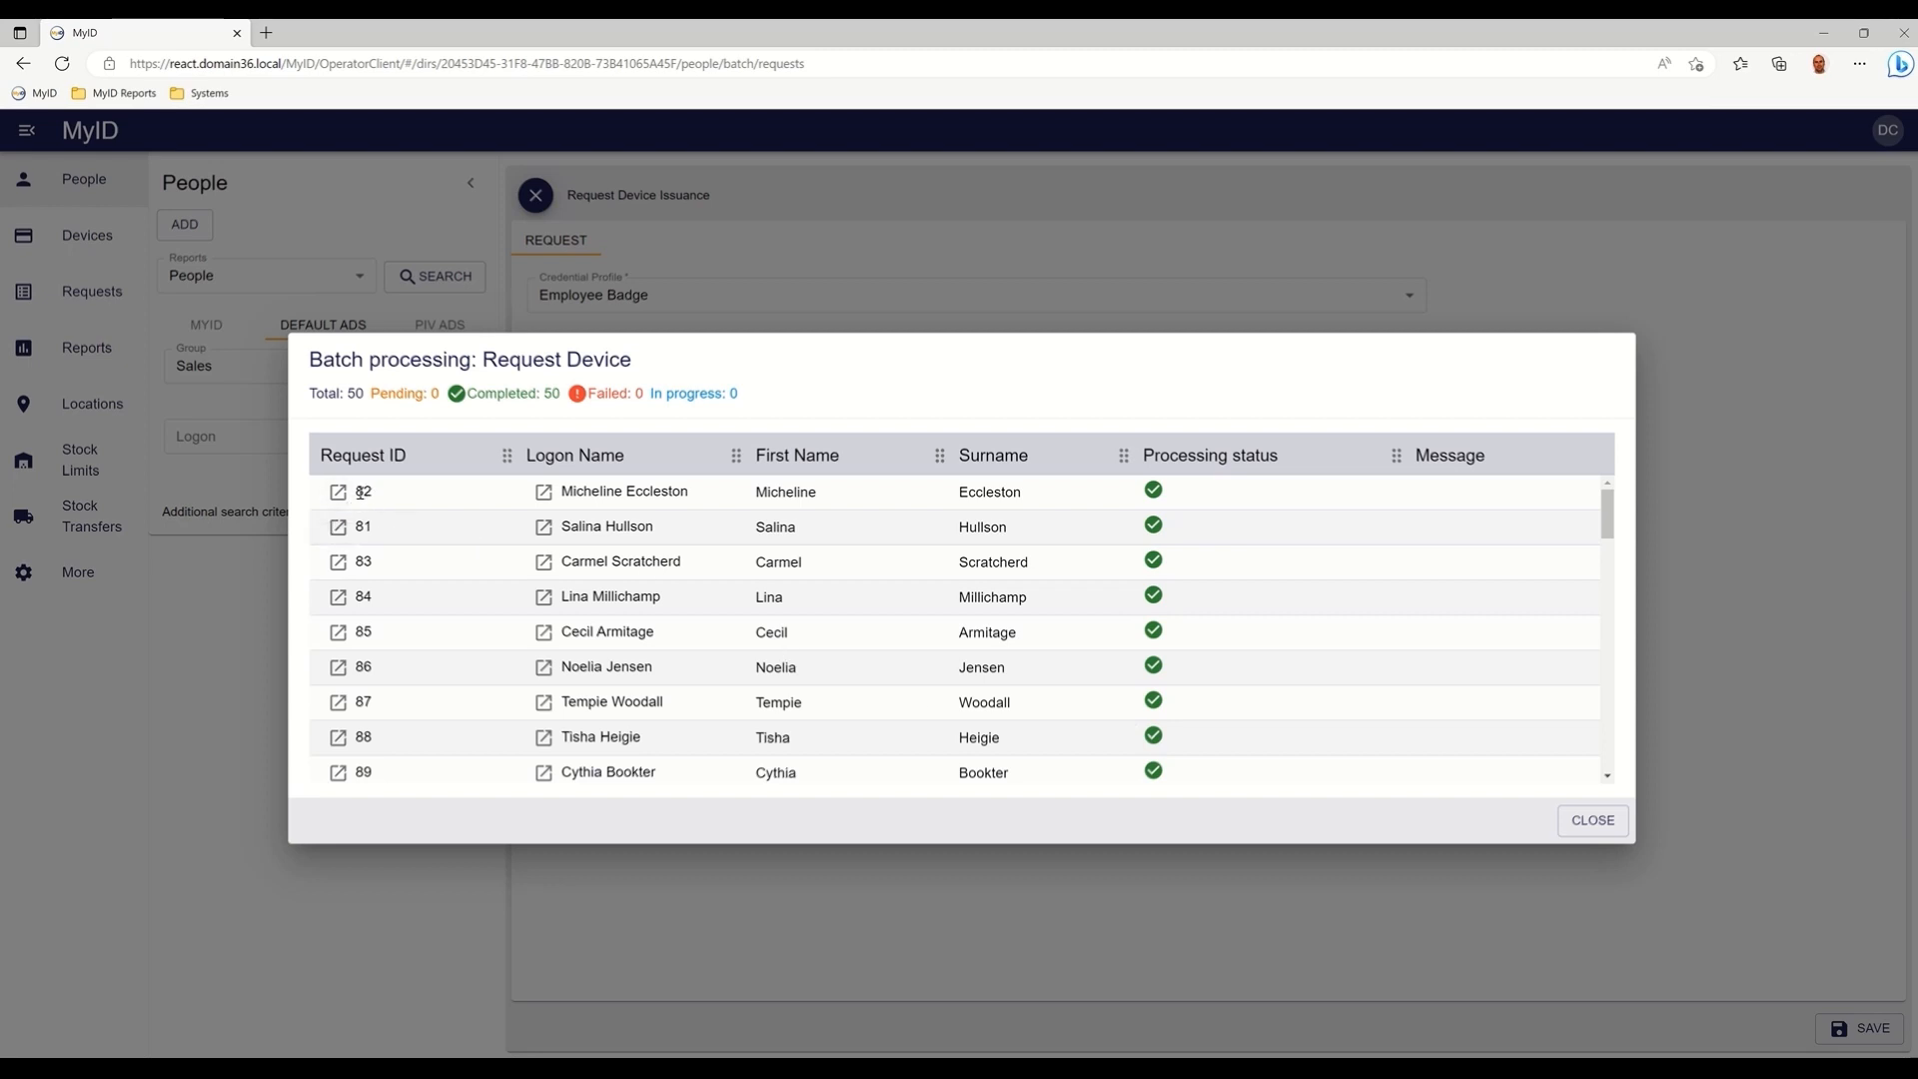
left_click(339, 493)
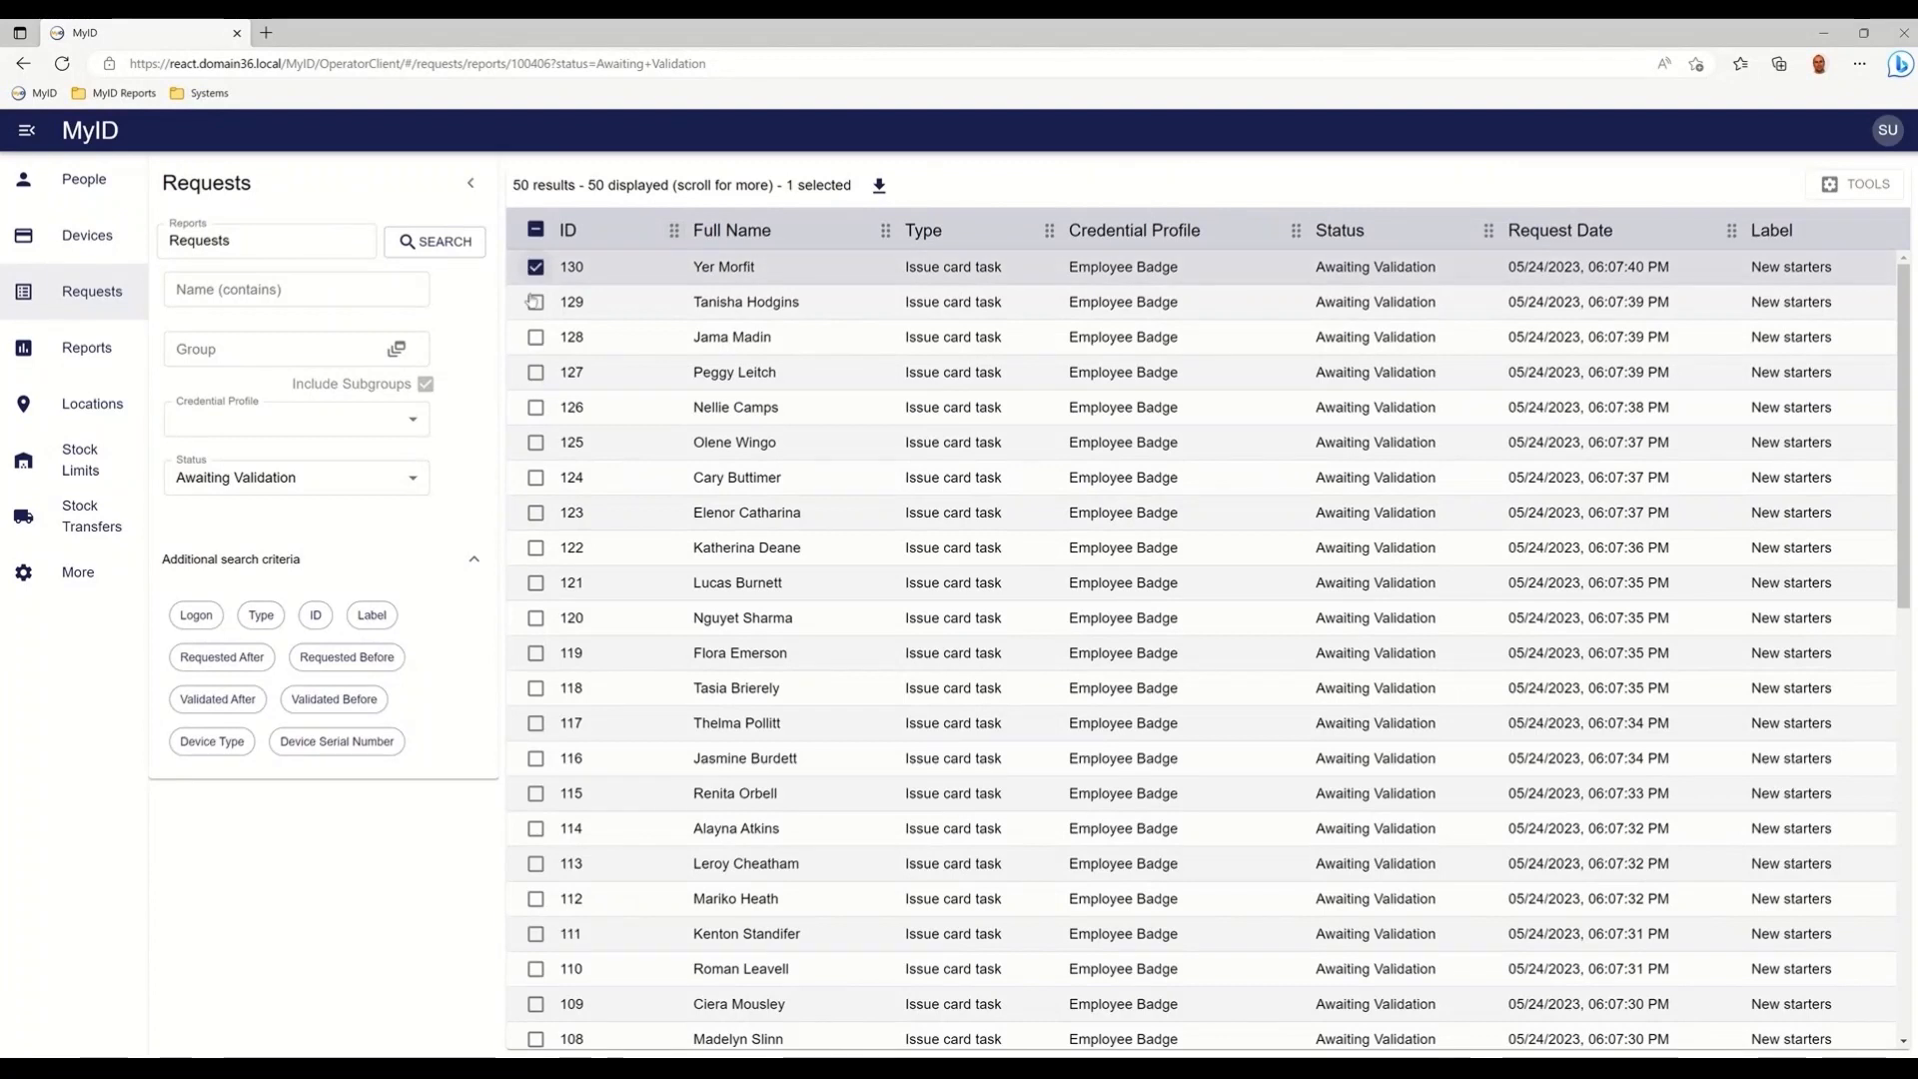
- Add the next seven requests to the selected one and approve all eight as a batch with the note "Checks completed"
left_click(536, 301)
left_click(536, 337)
left_click(535, 372)
left_click(536, 406)
left_click(535, 441)
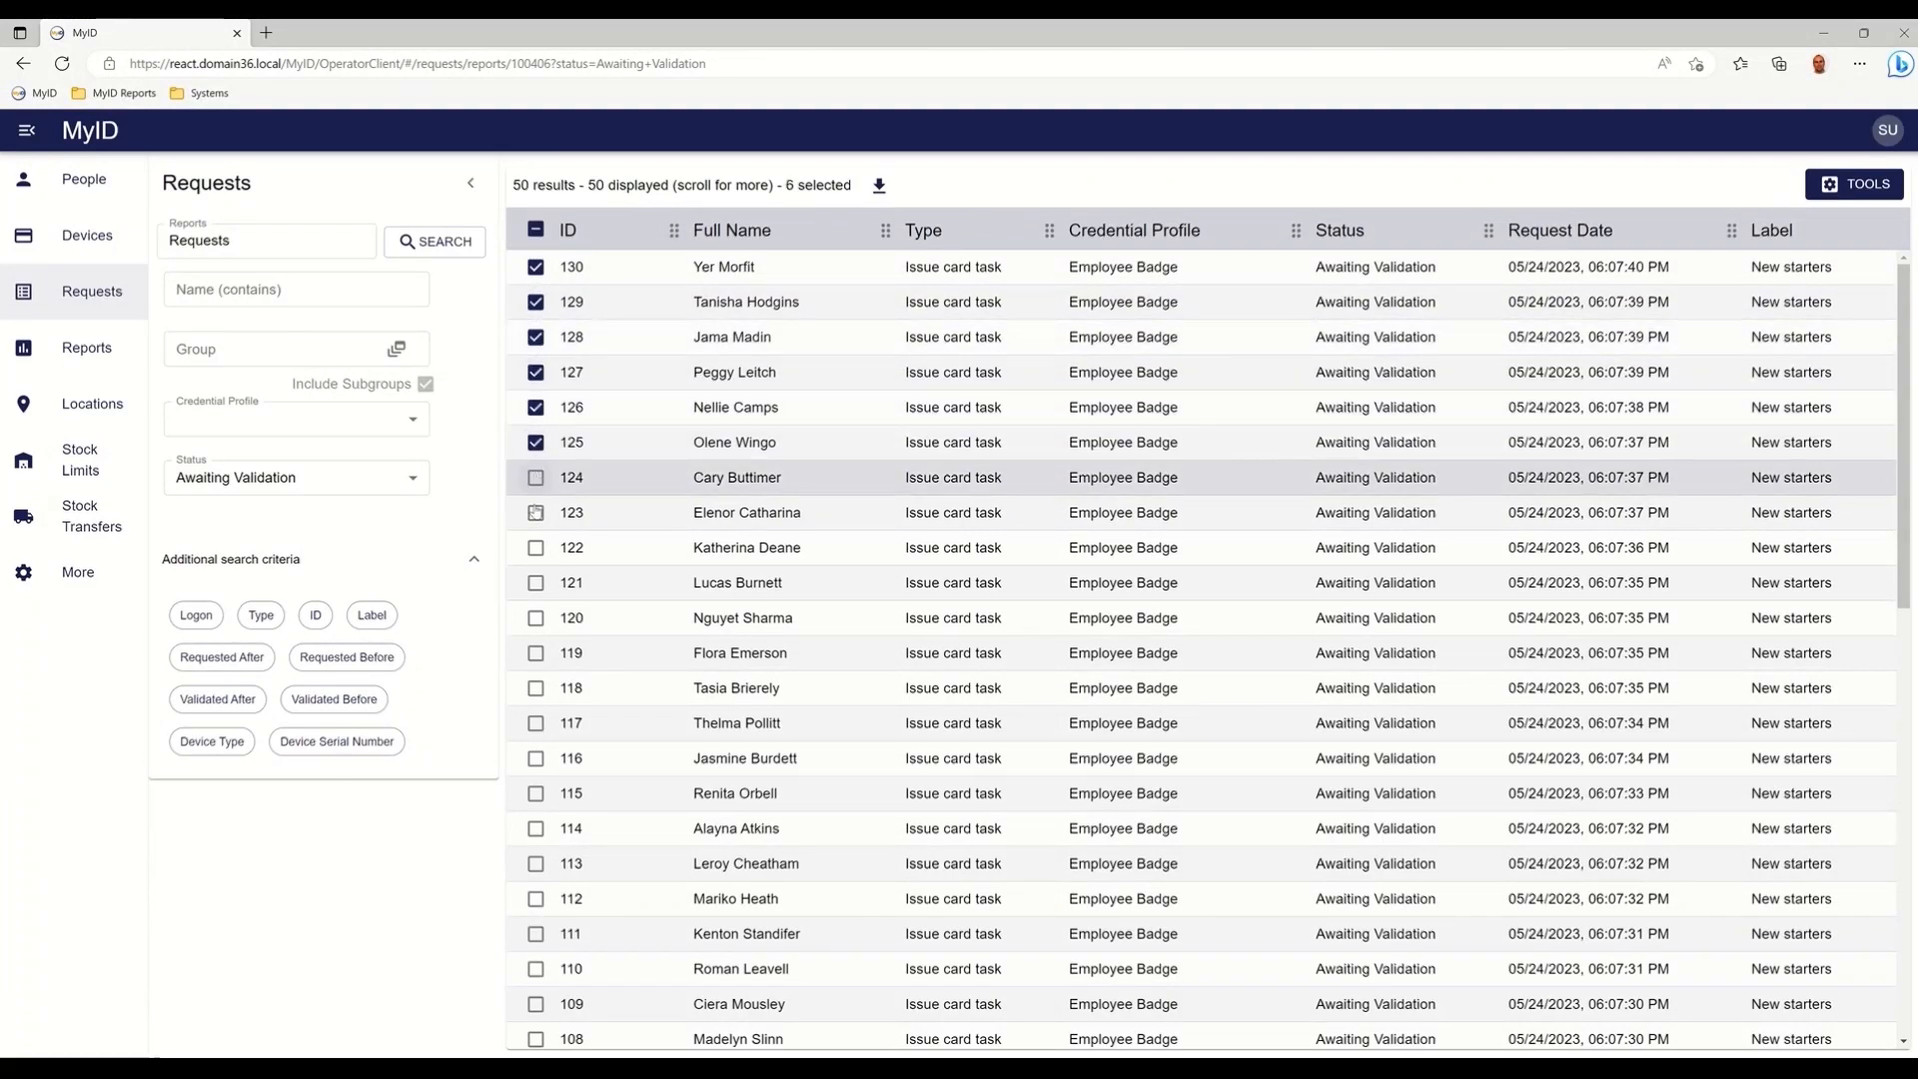
left_click(535, 477)
left_click(536, 513)
left_click(1821, 184)
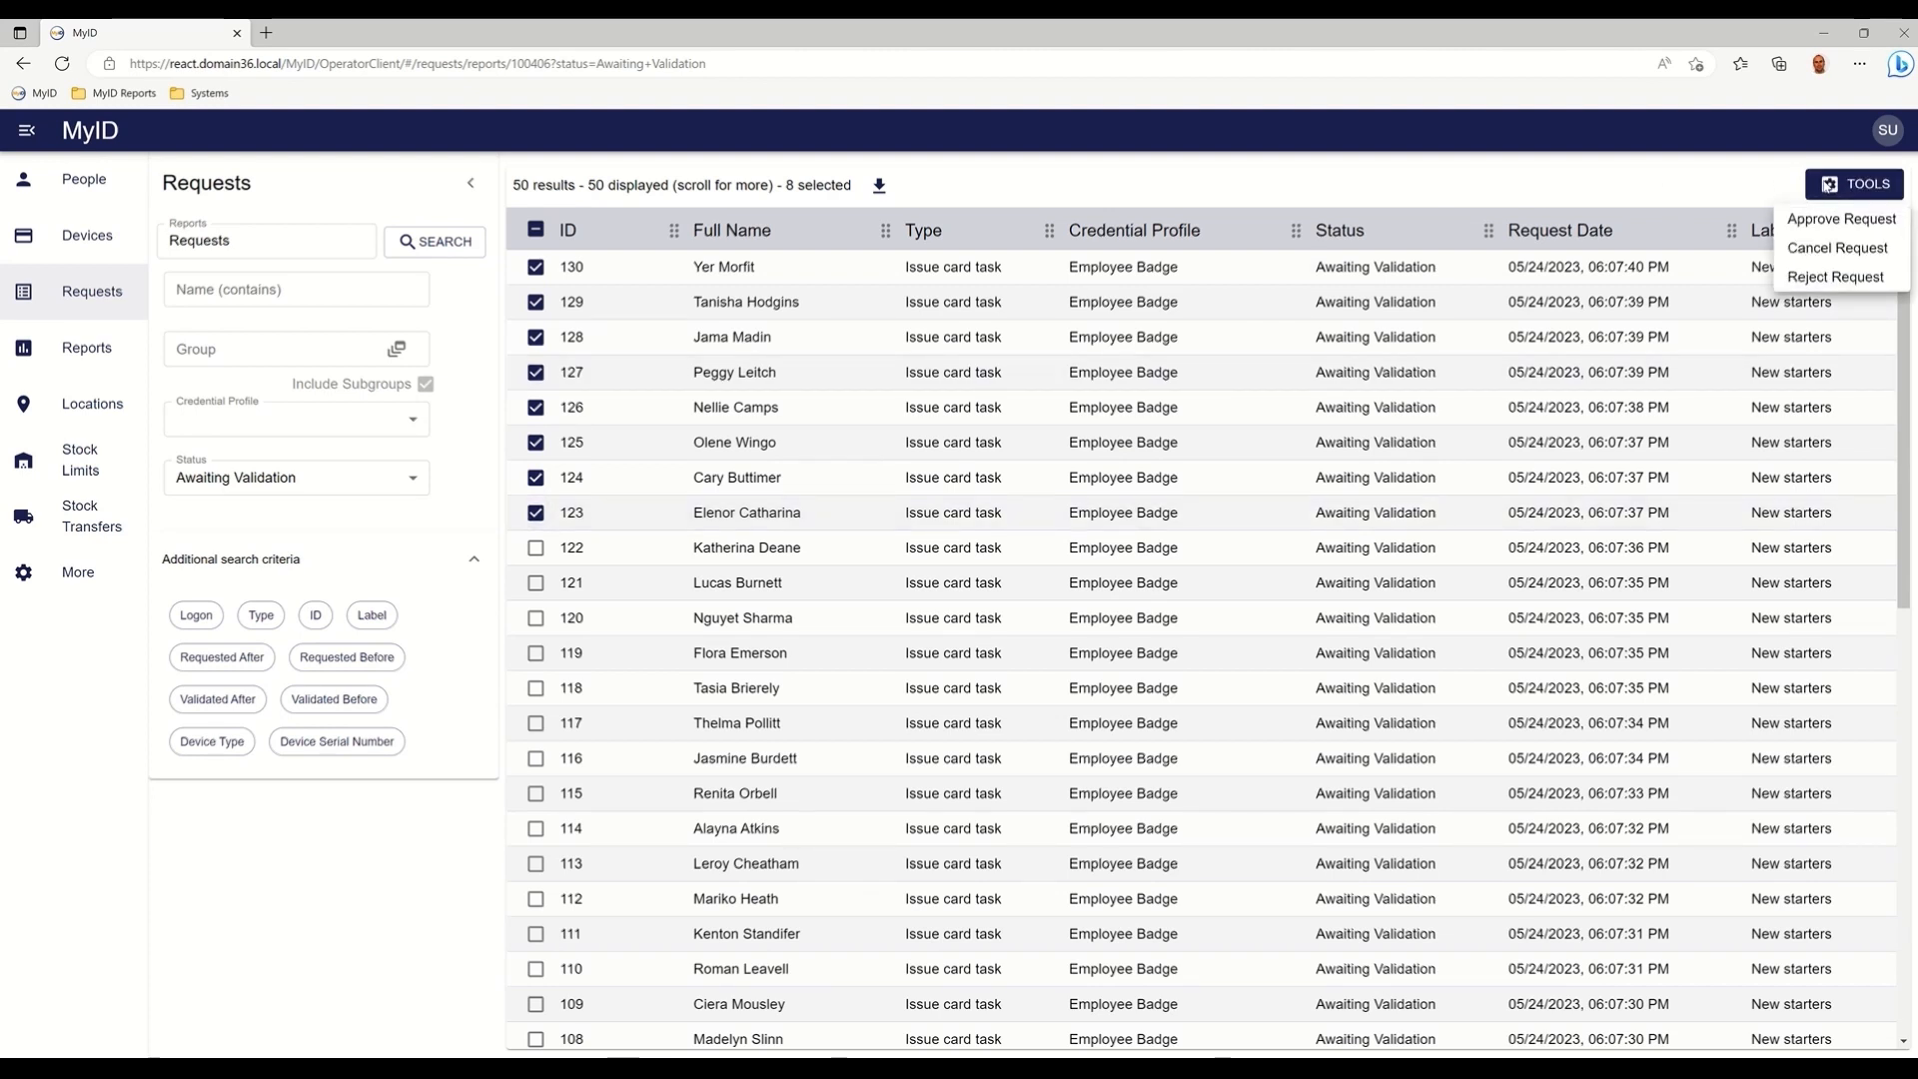
left_click(1841, 220)
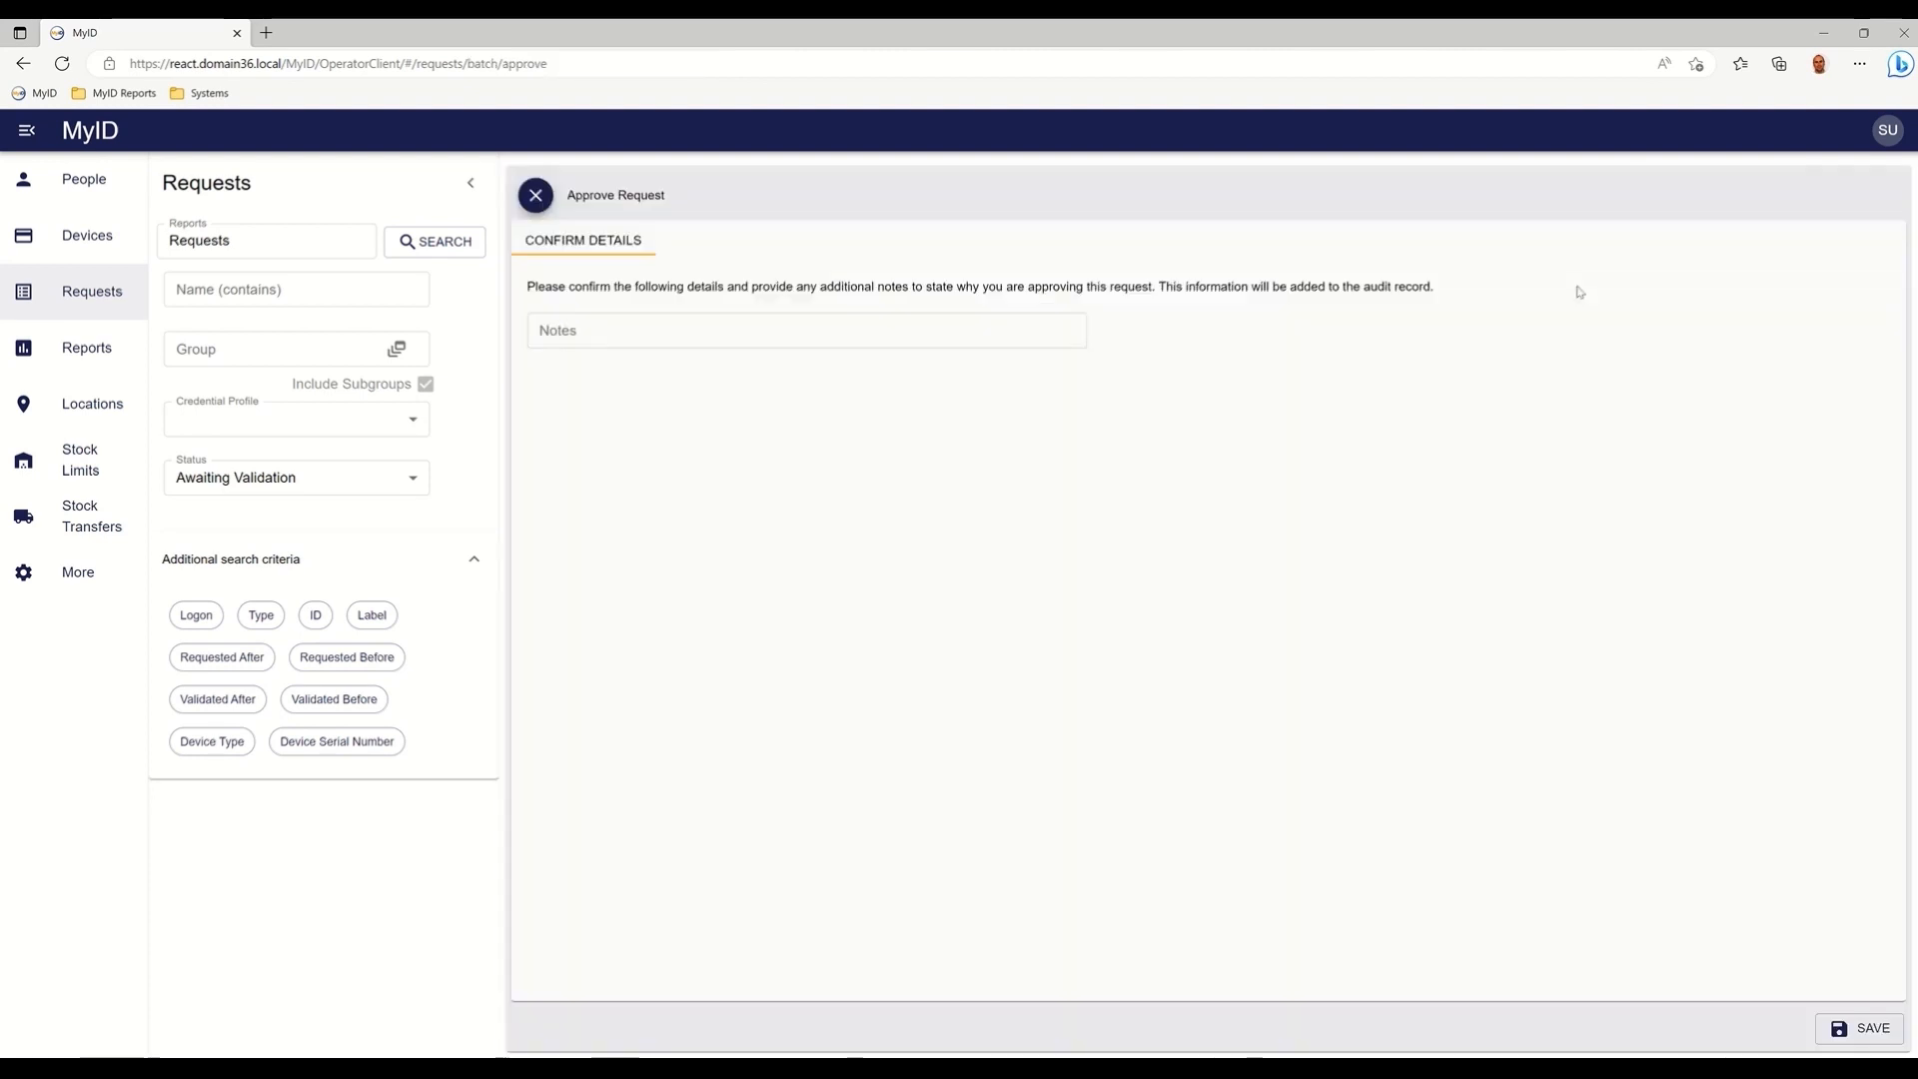
left_click(618, 337)
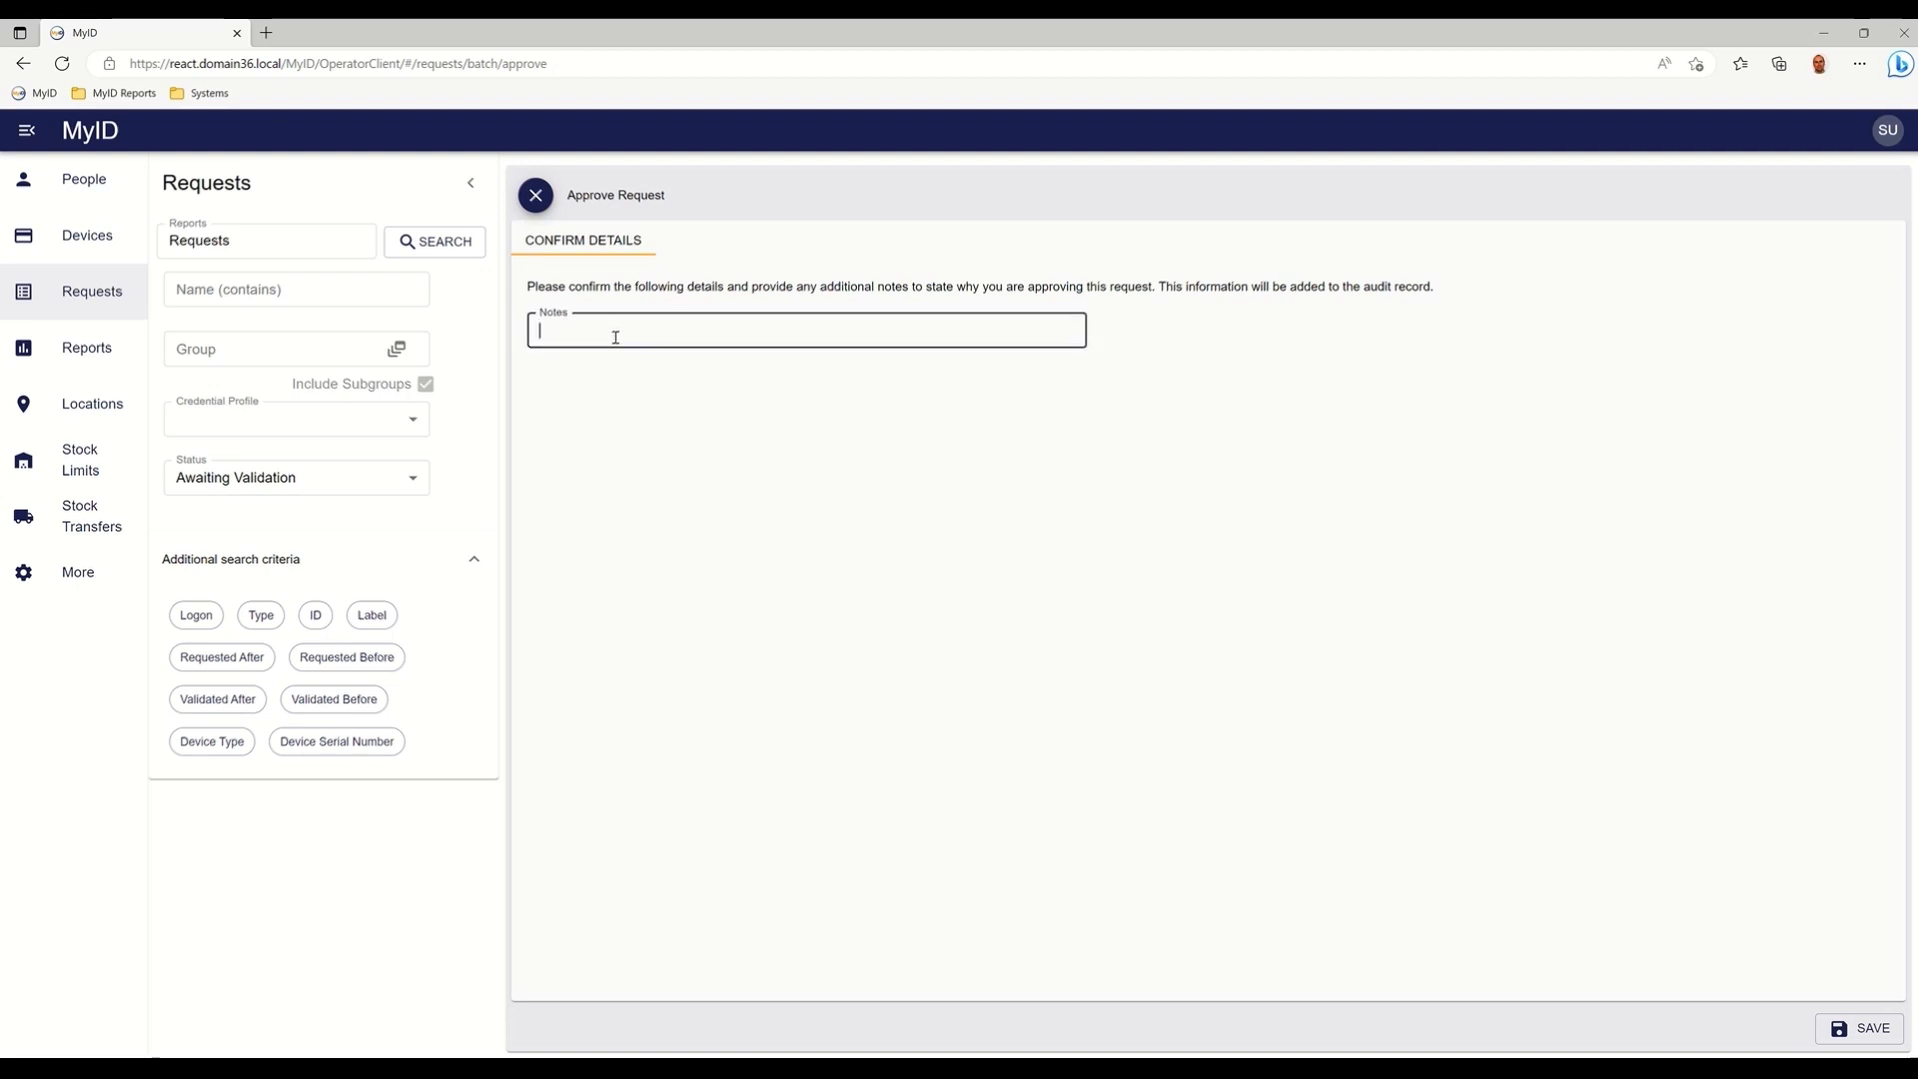
type("Checks completed")
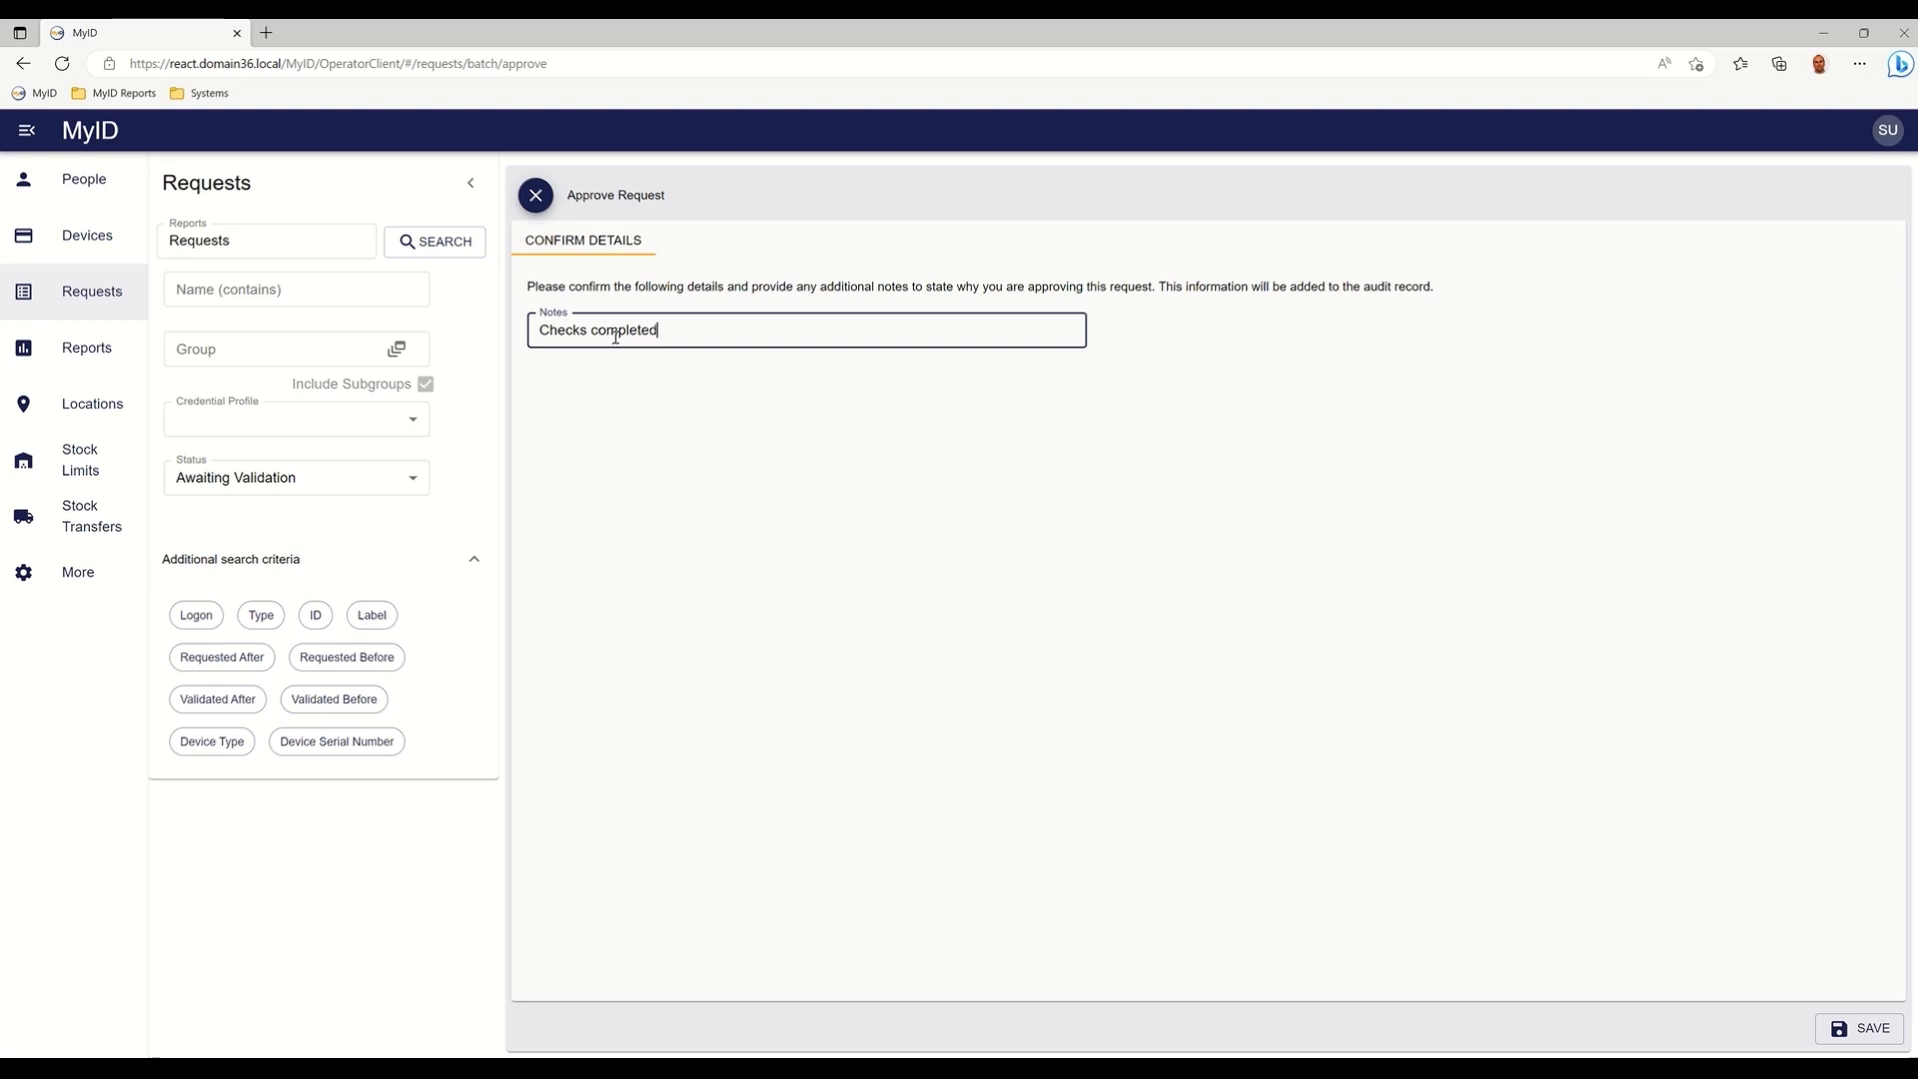
left_click(1860, 1028)
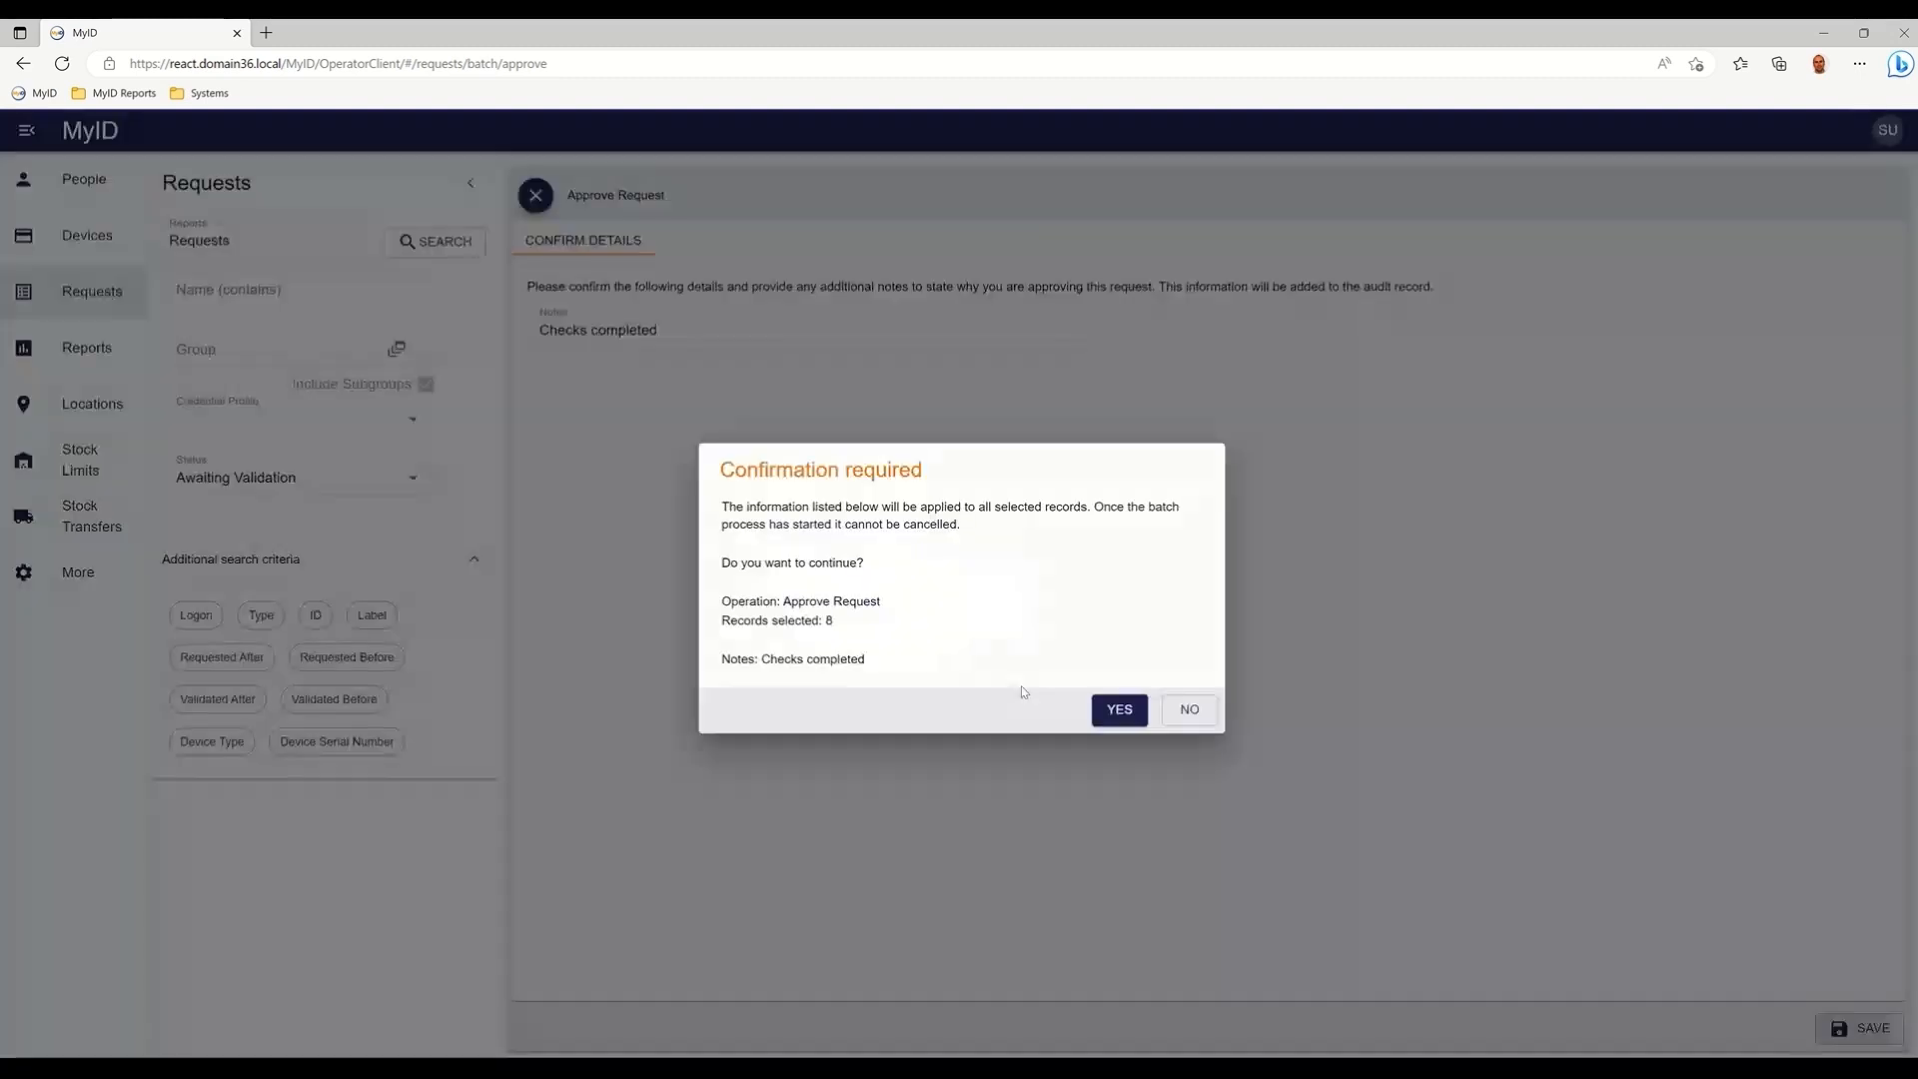
left_click(1122, 715)
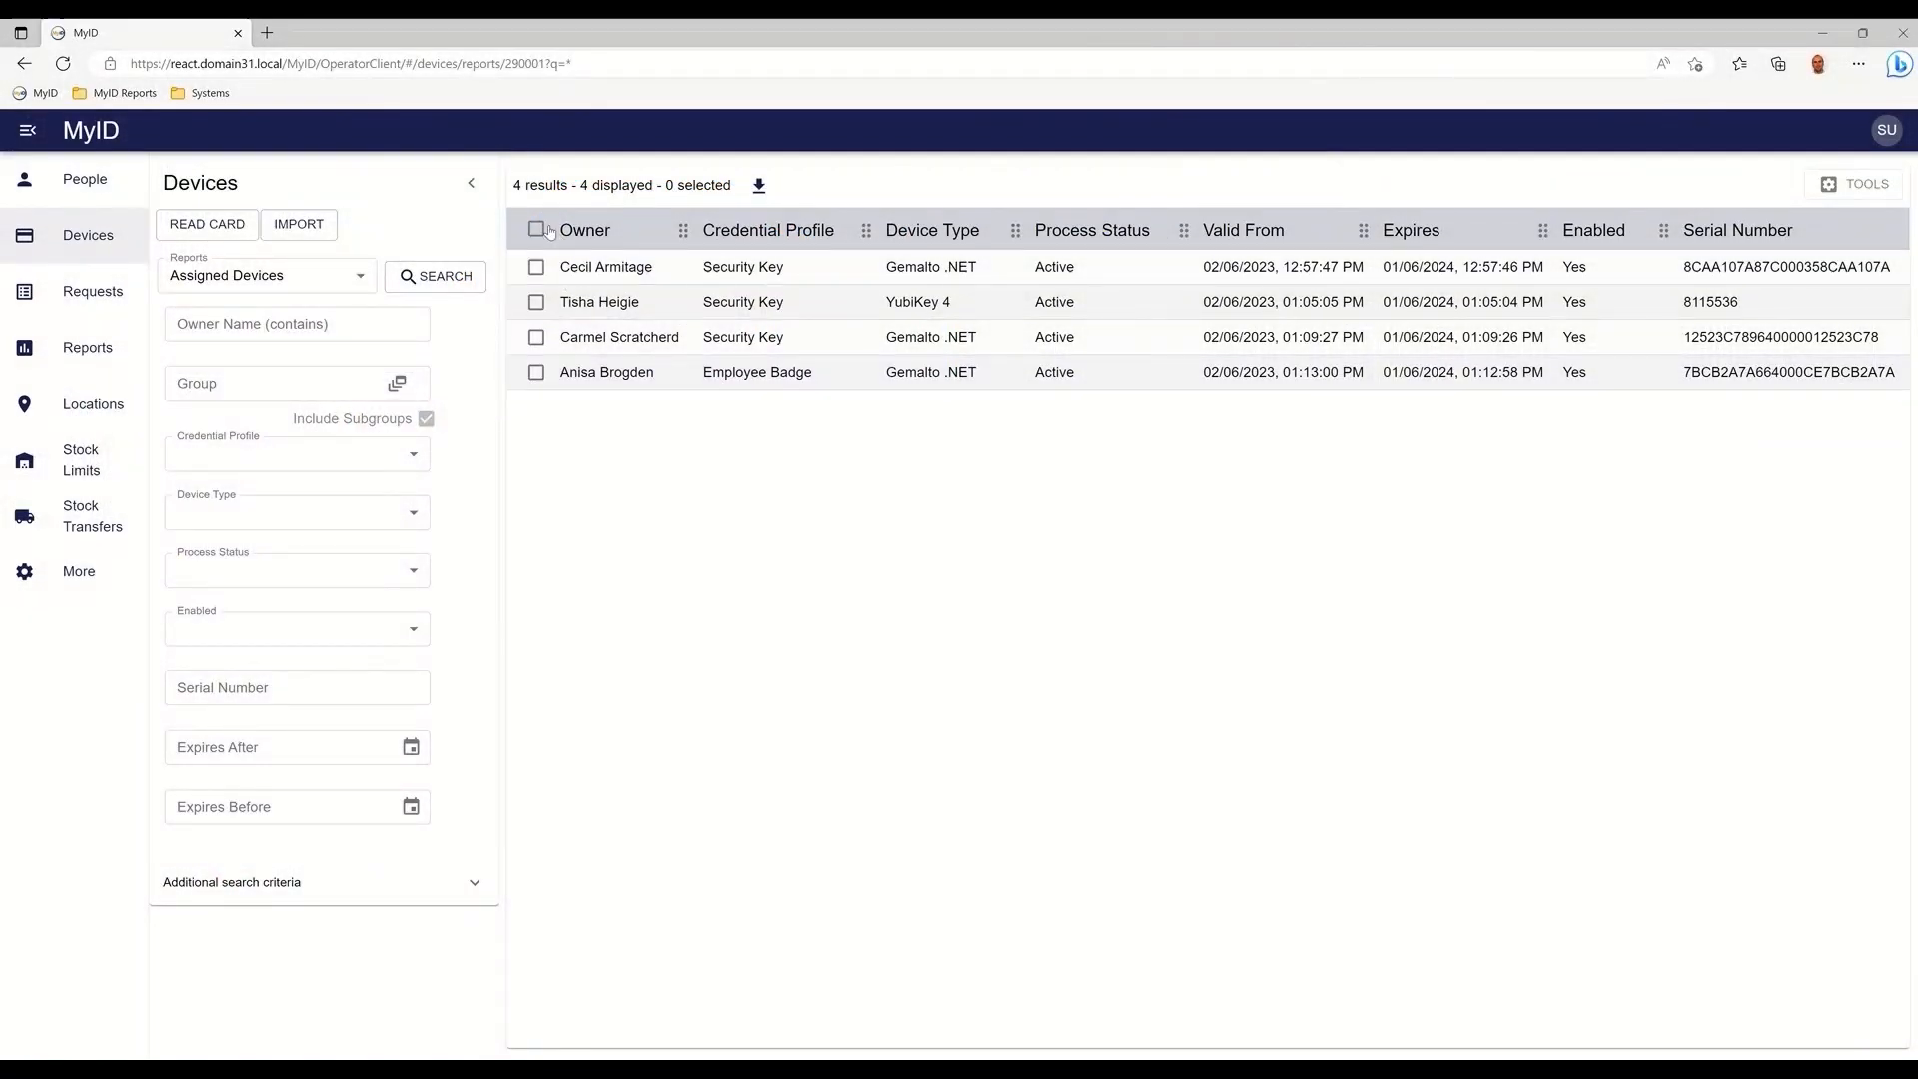
- Request an update for all four assigned devices with reason "Apply latest updates" and note "New certificate policy to be applied"
left_click(538, 229)
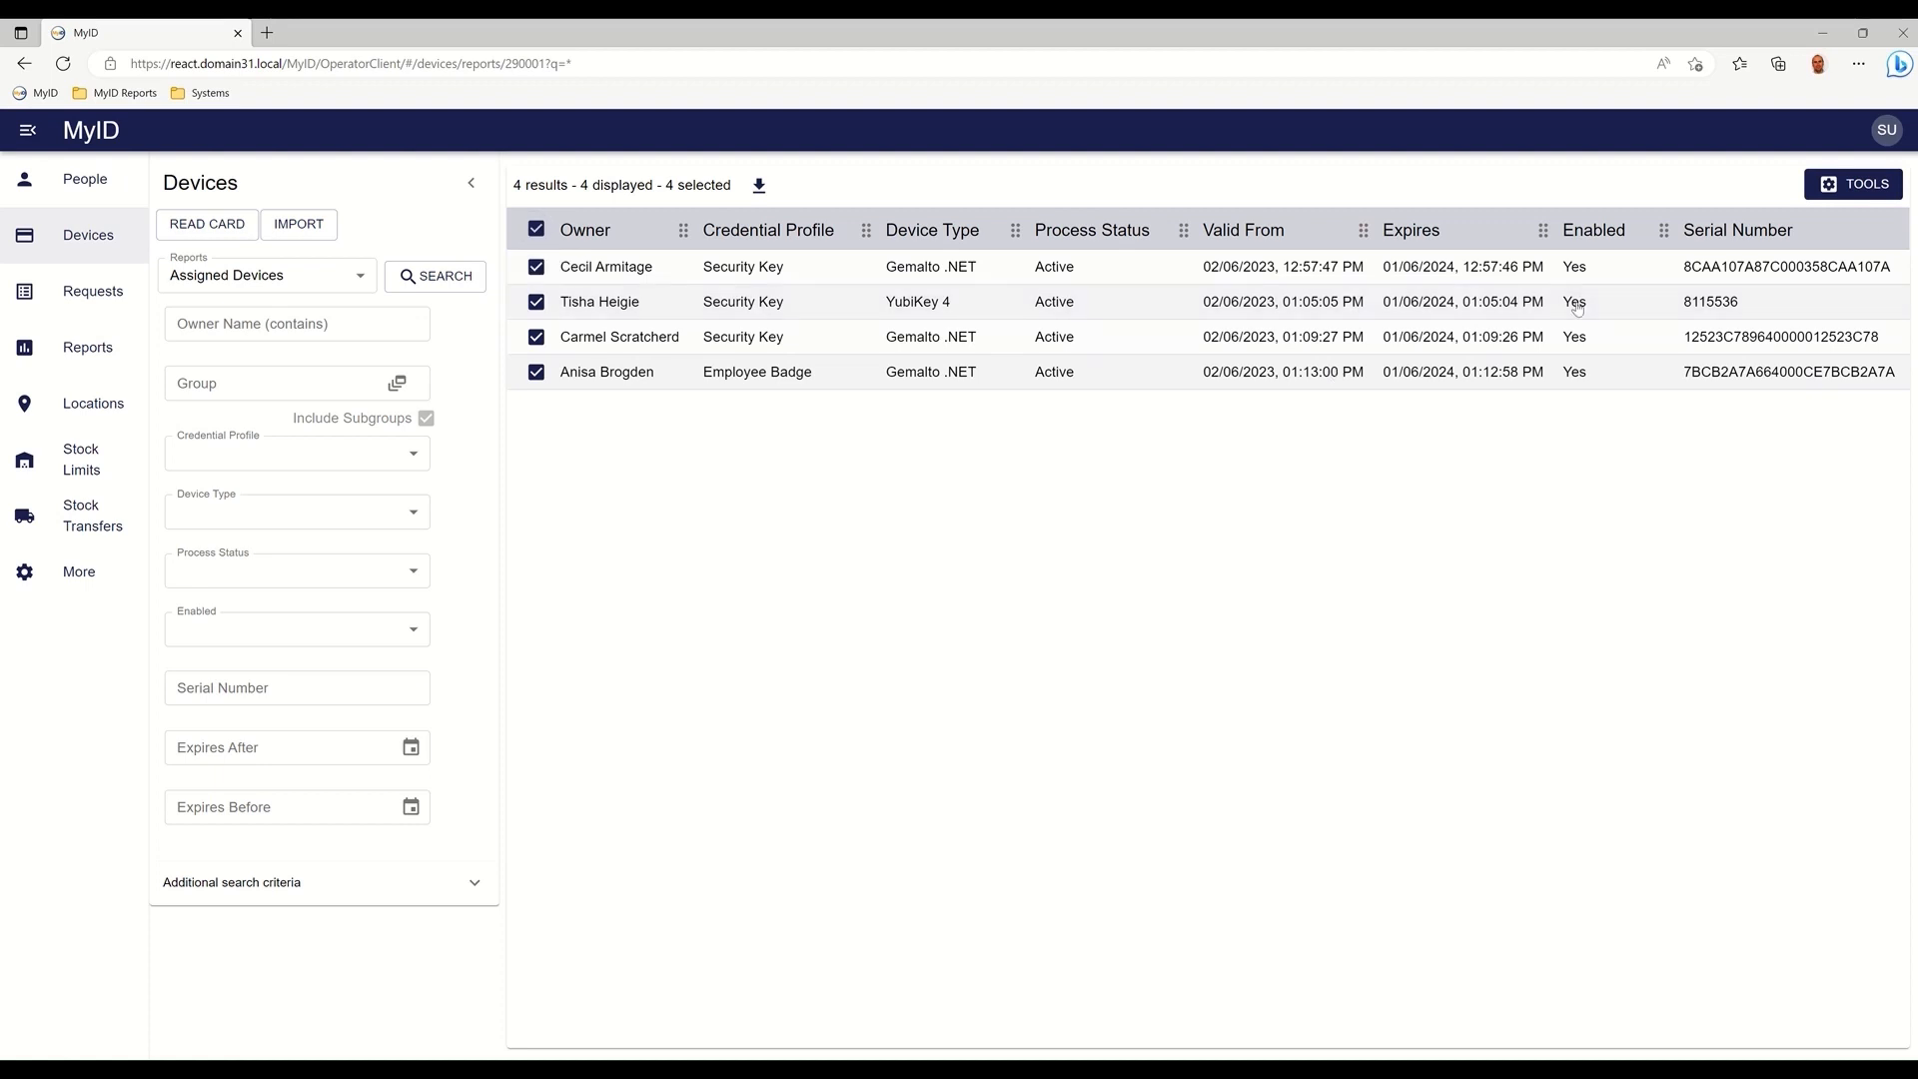
left_click(1839, 186)
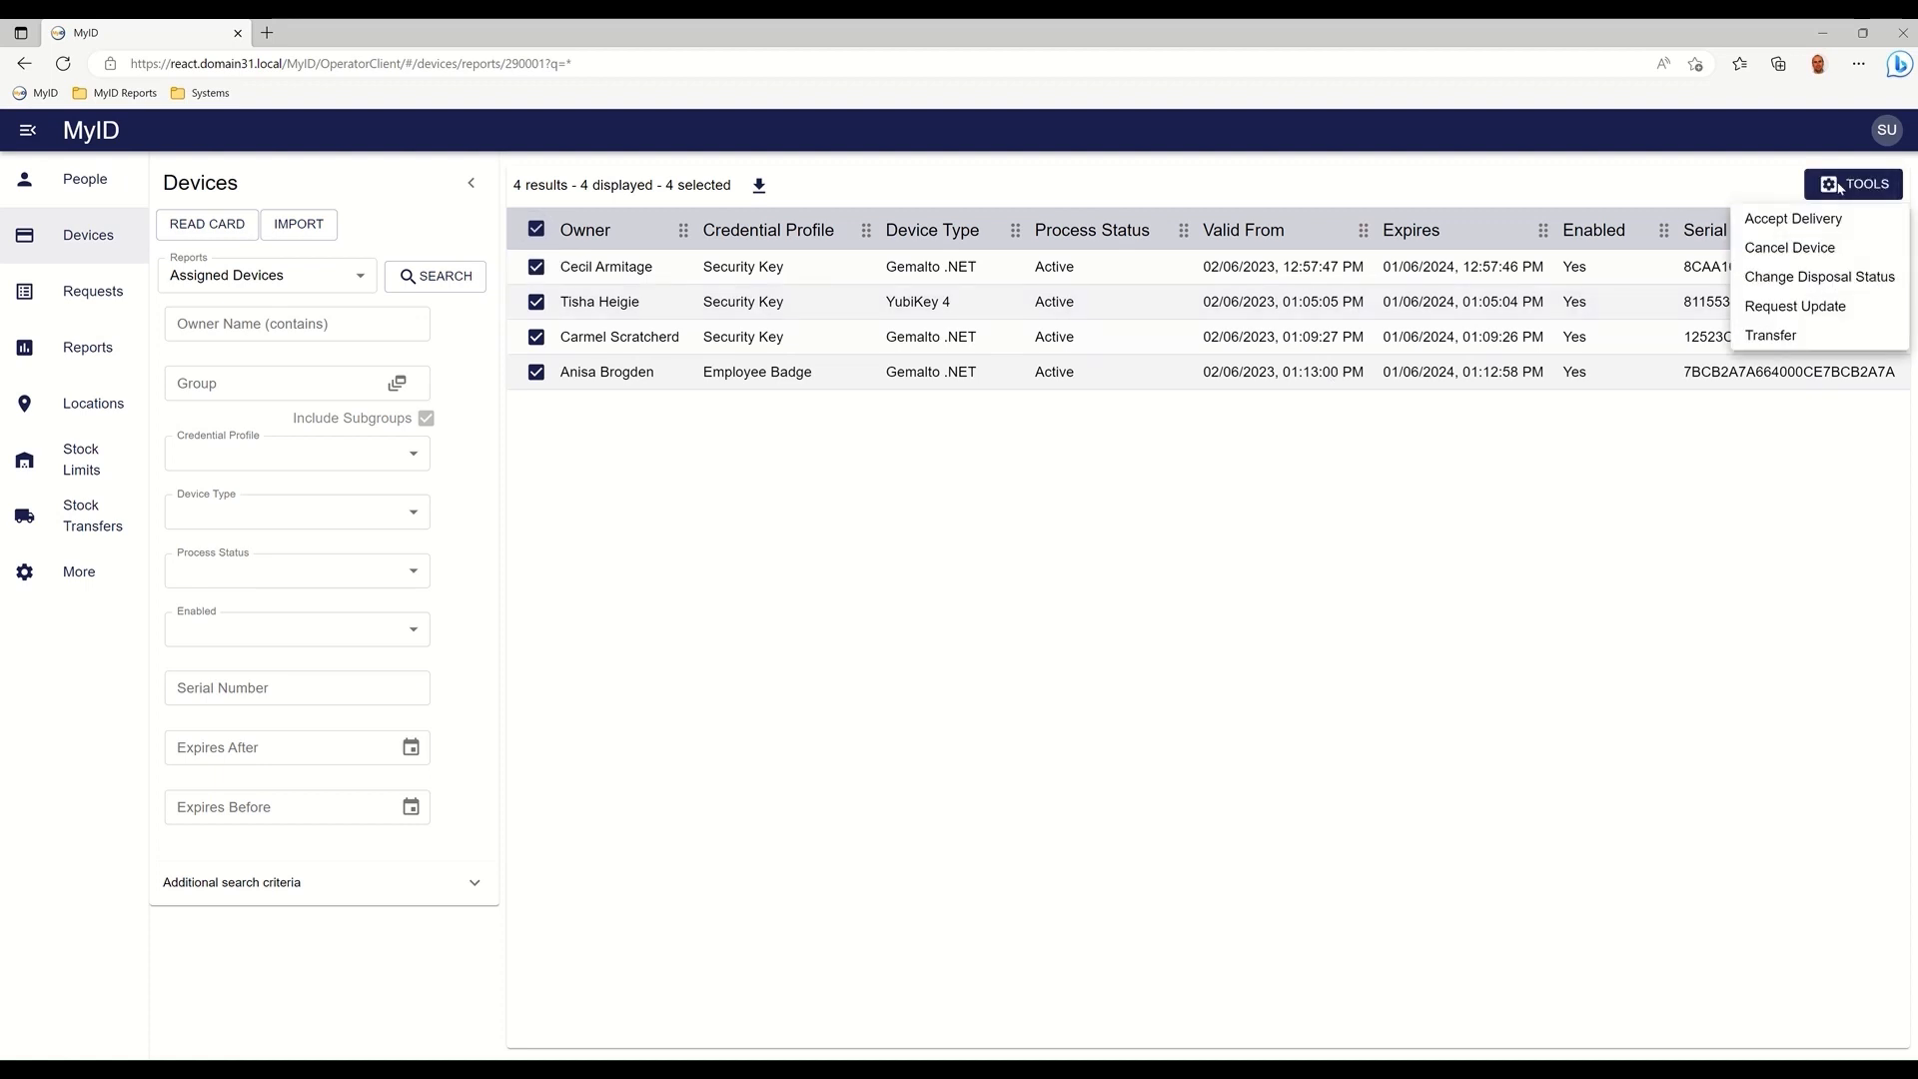
left_click(1850, 315)
left_click(732, 393)
left_click(678, 457)
left_click(673, 451)
type("New certificate policy to be applied")
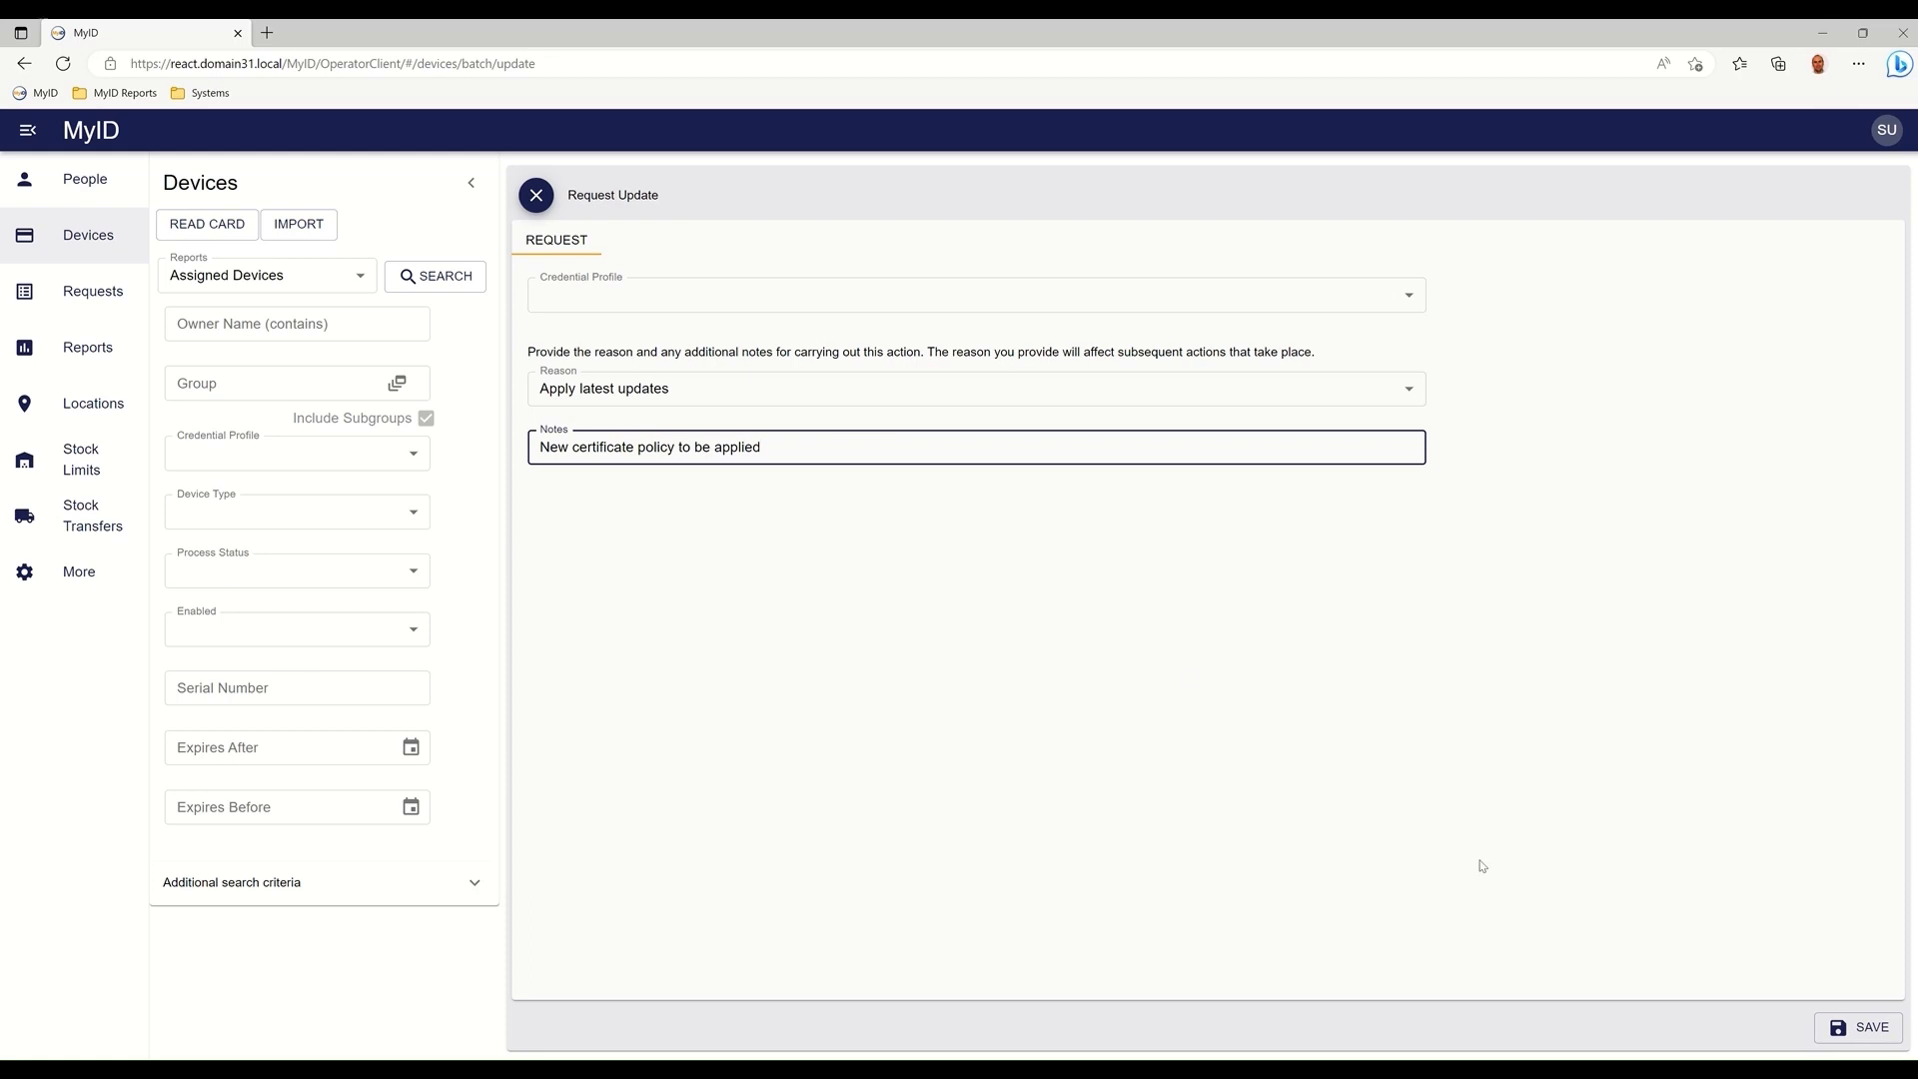
left_click(1836, 1019)
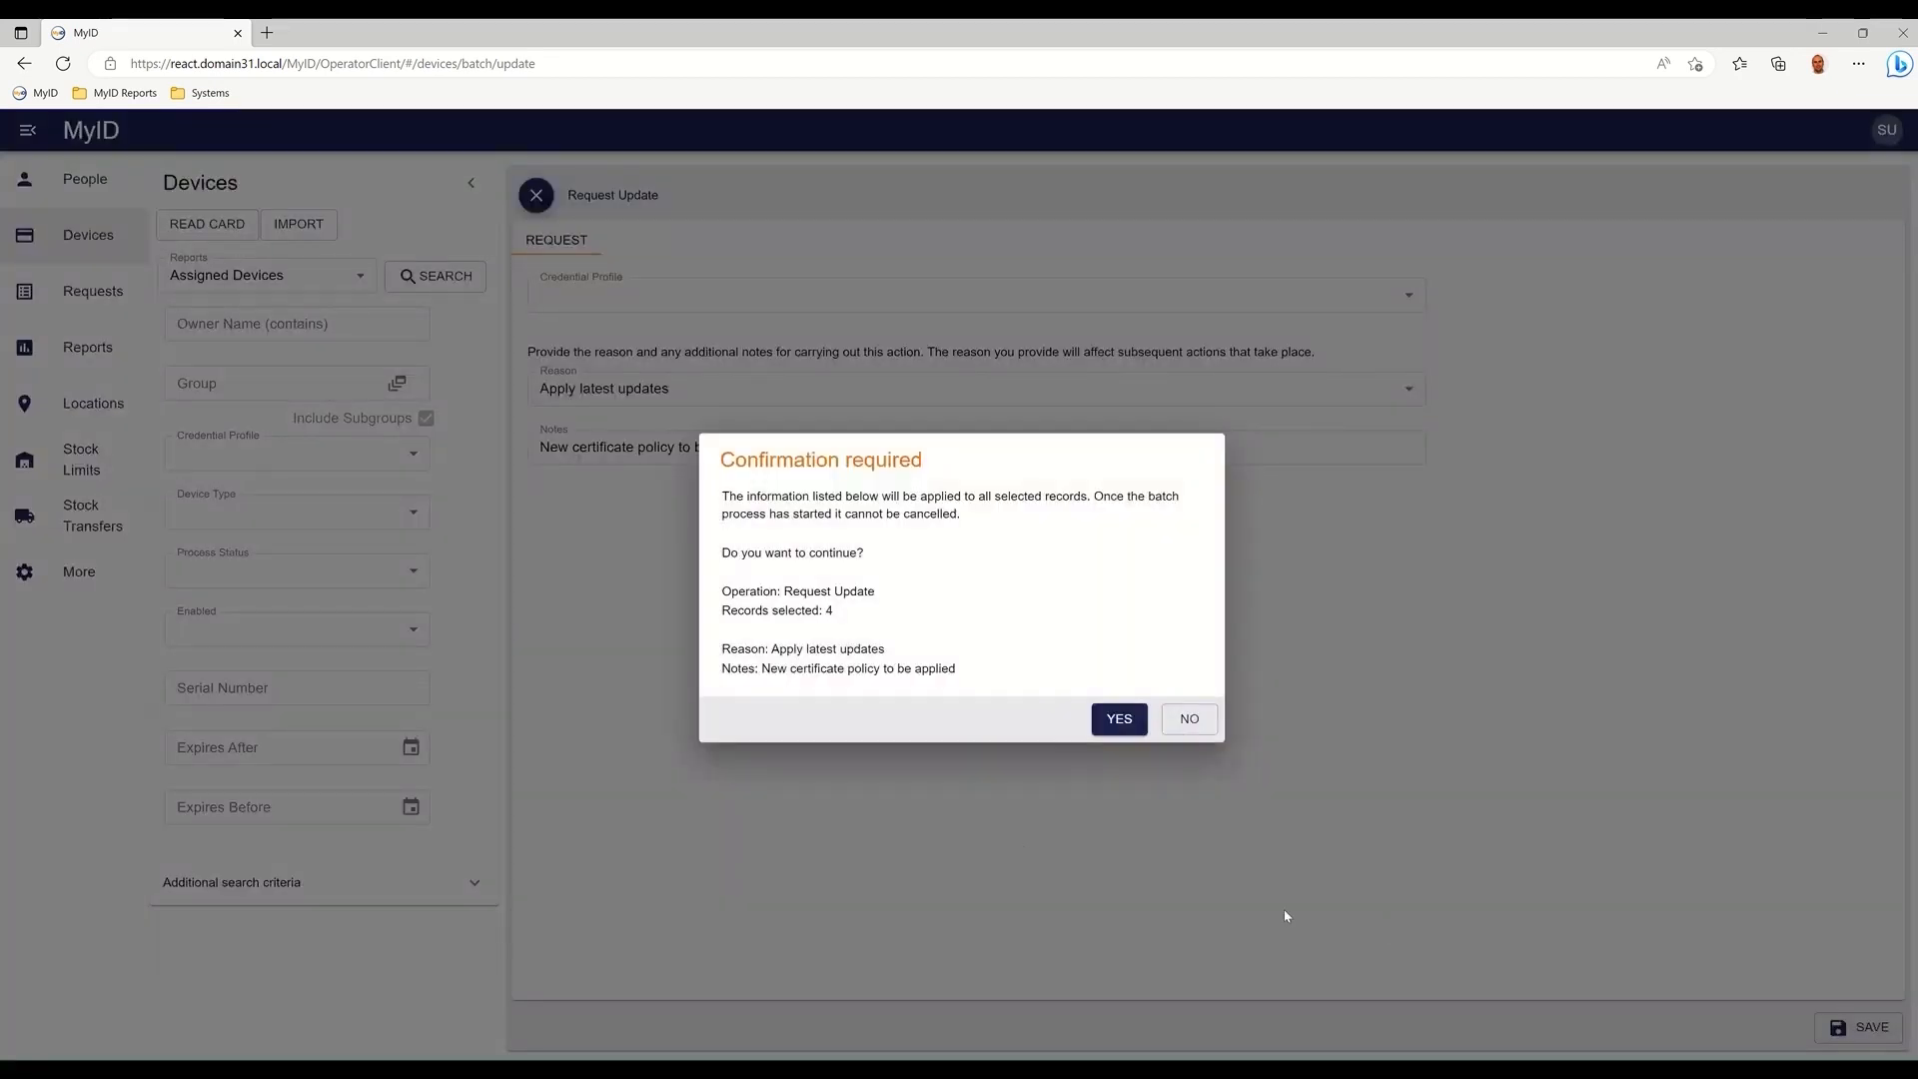
left_click(1119, 720)
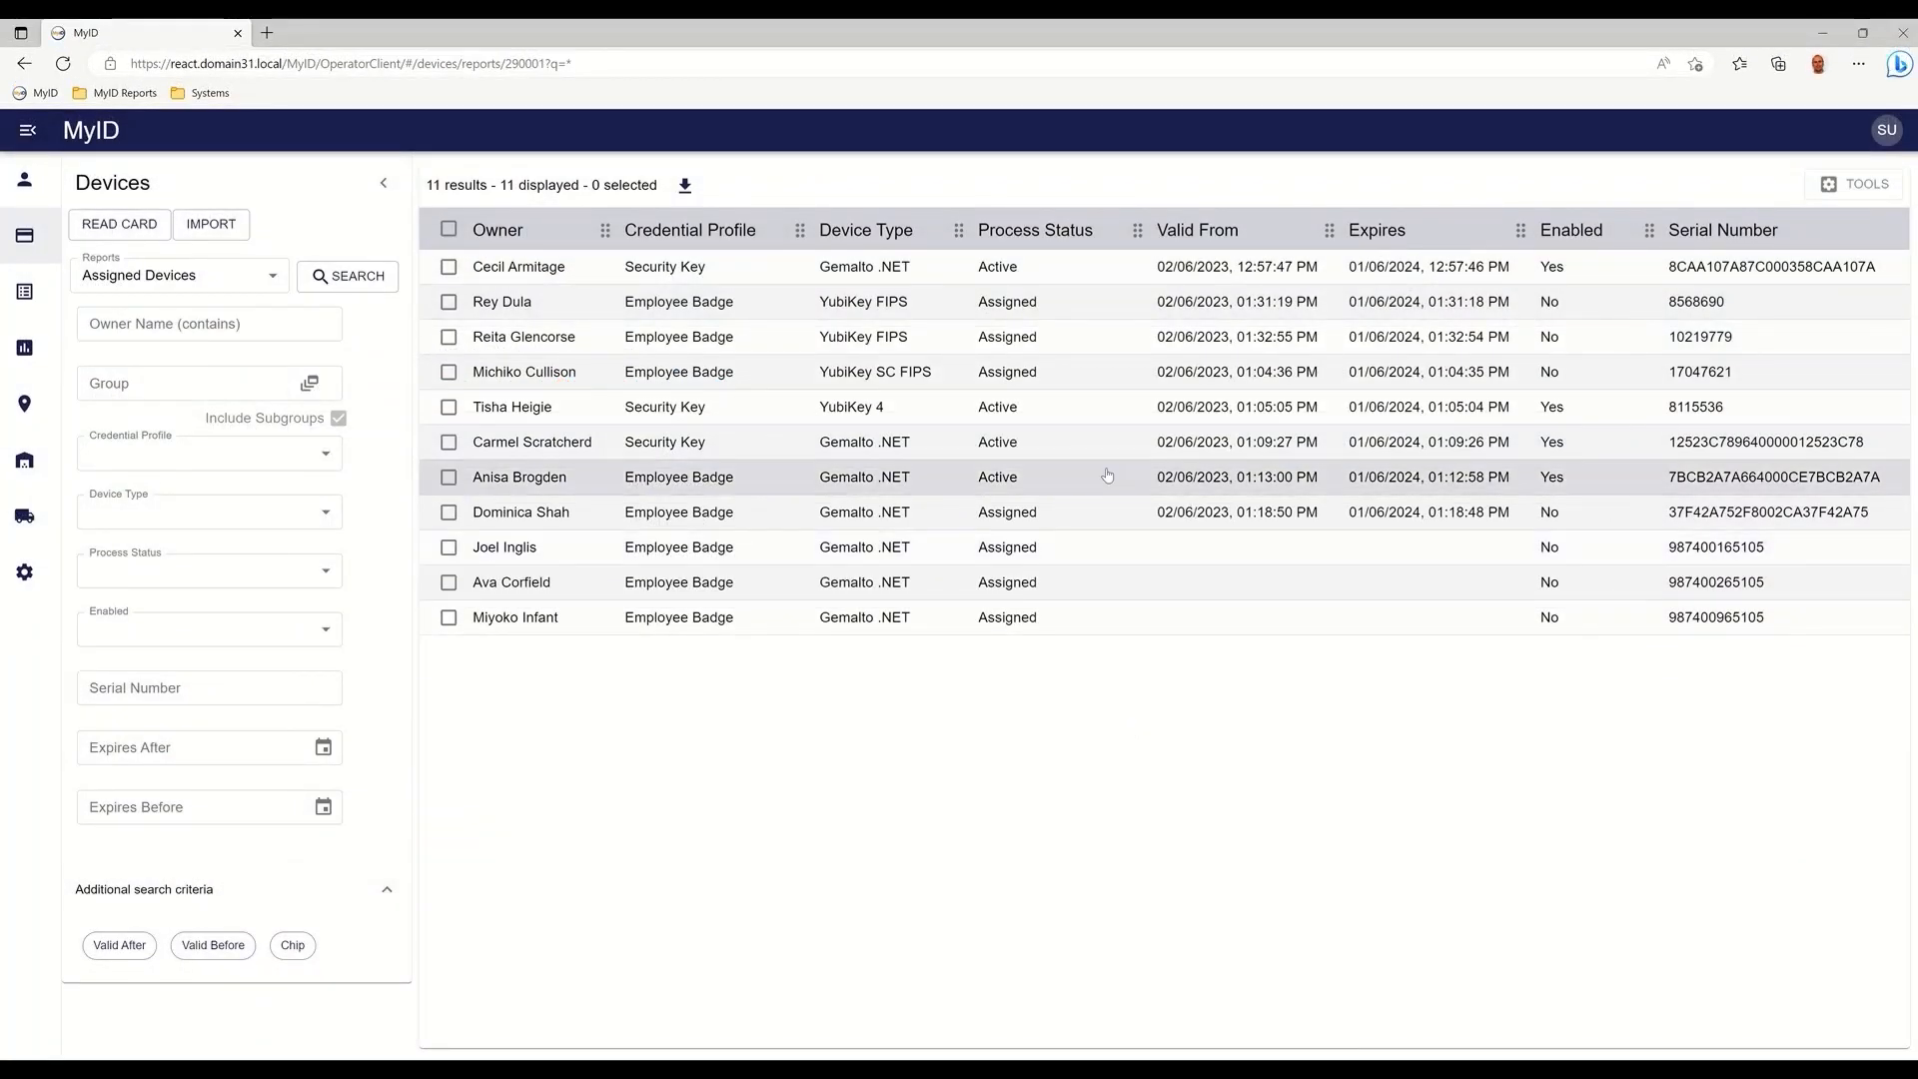
- Cancel the first four listed assigned devices as a batch with reason Revocation (other), note "Devices handed to reception" and disposal status Collected
left_click(449, 267)
left_click(448, 302)
left_click(449, 336)
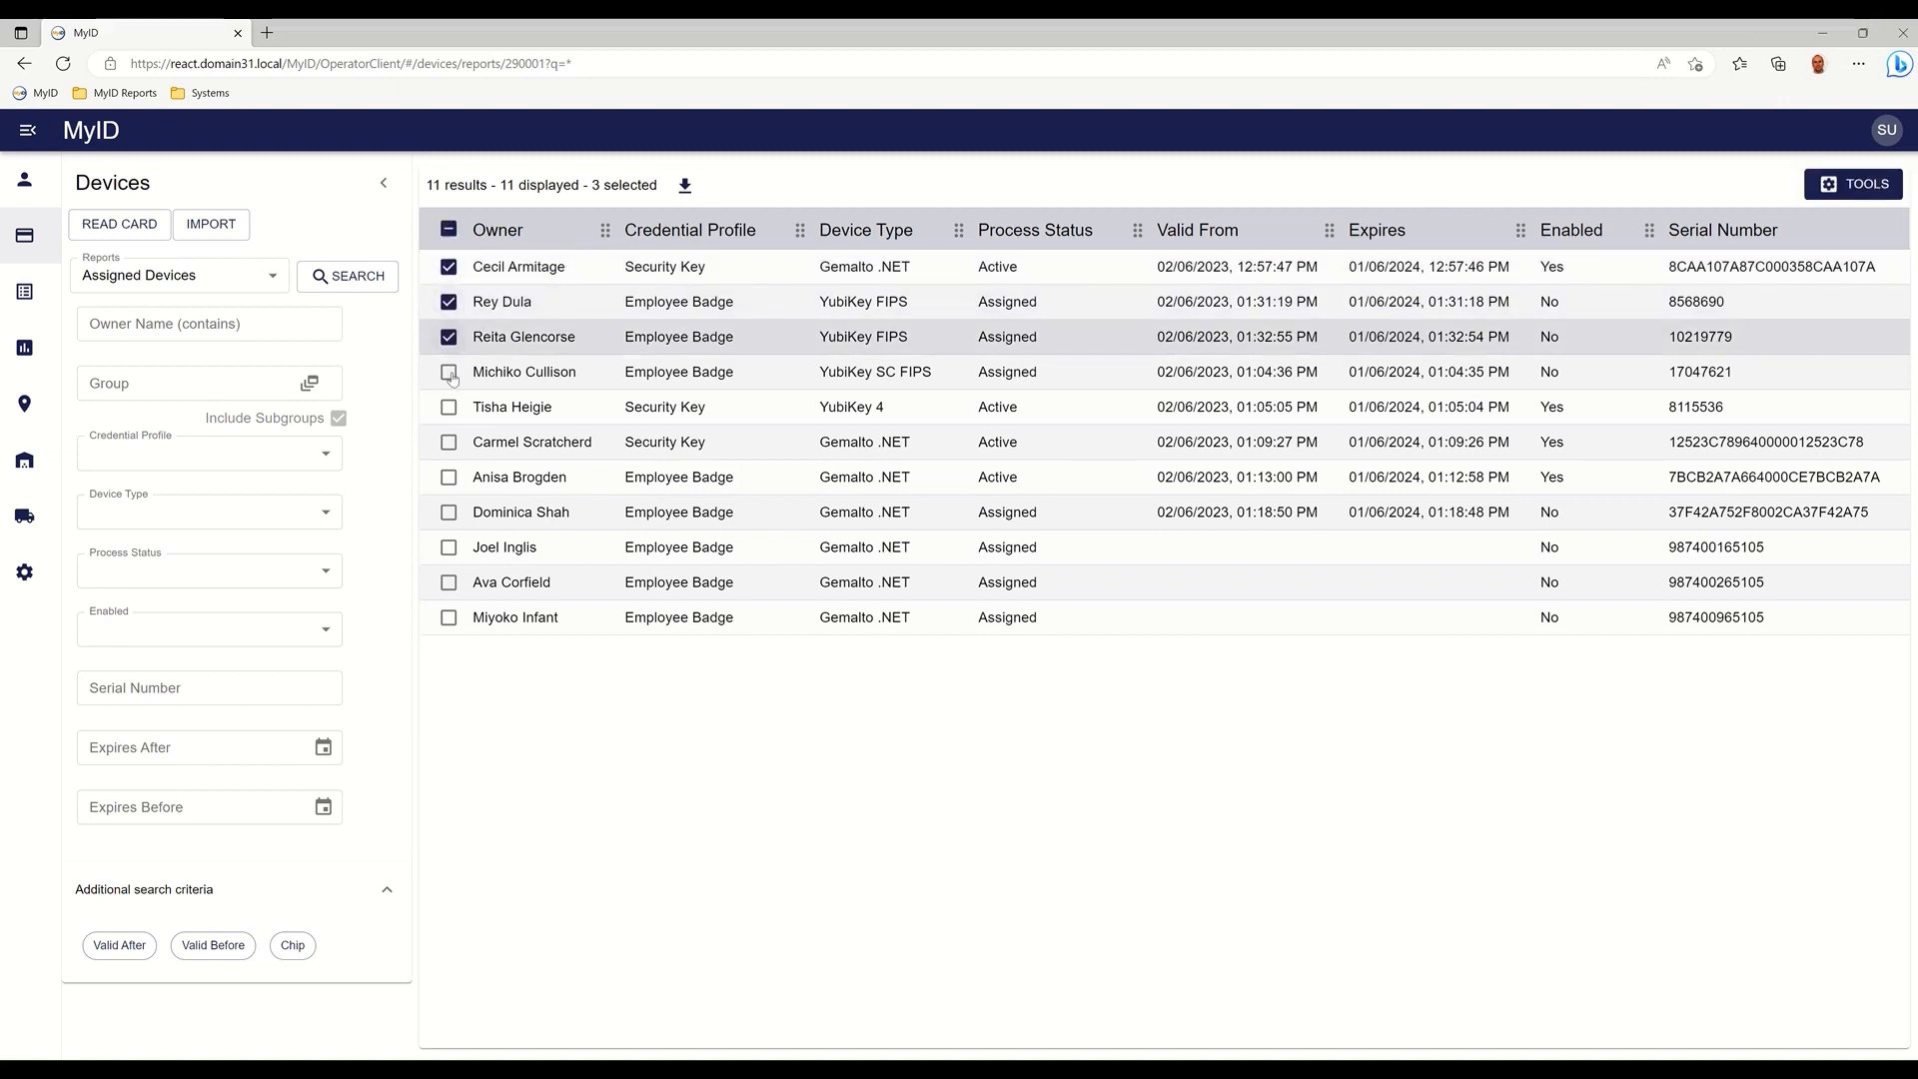
left_click(451, 374)
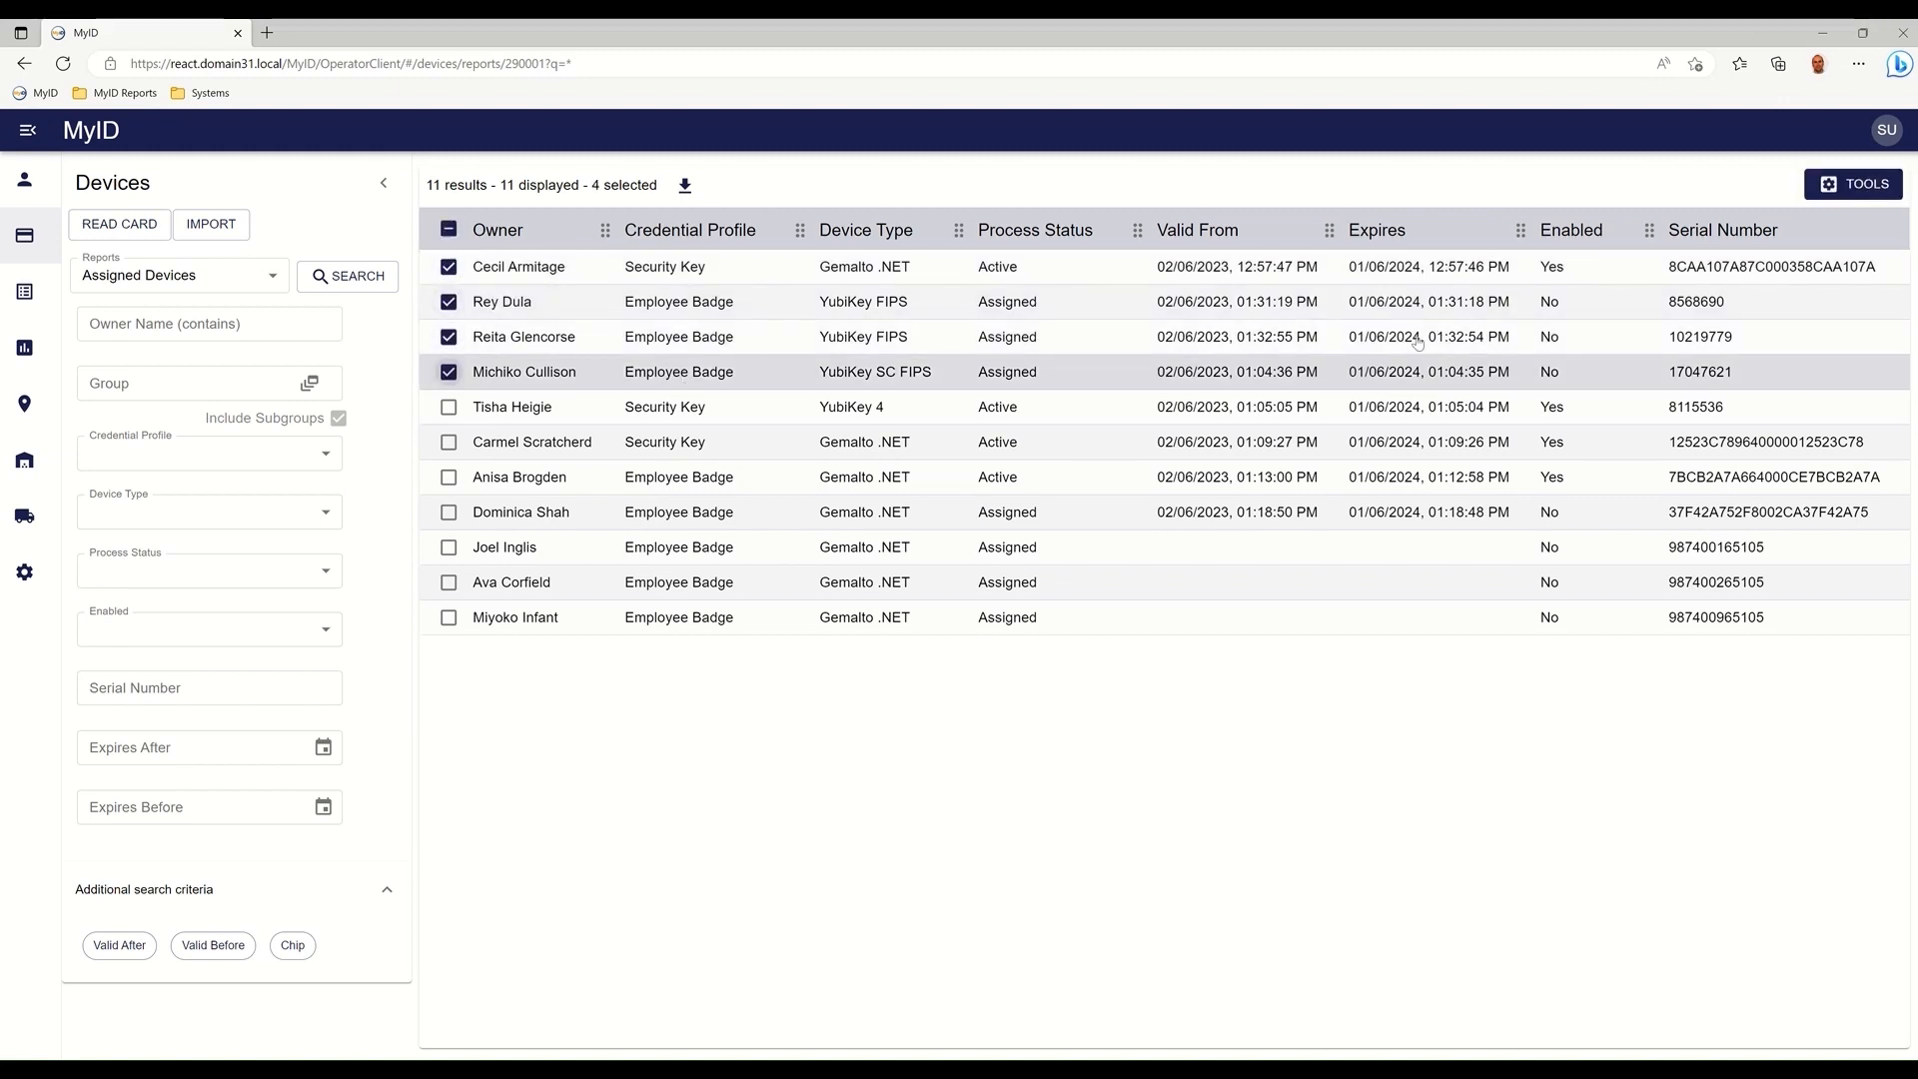
left_click(1834, 195)
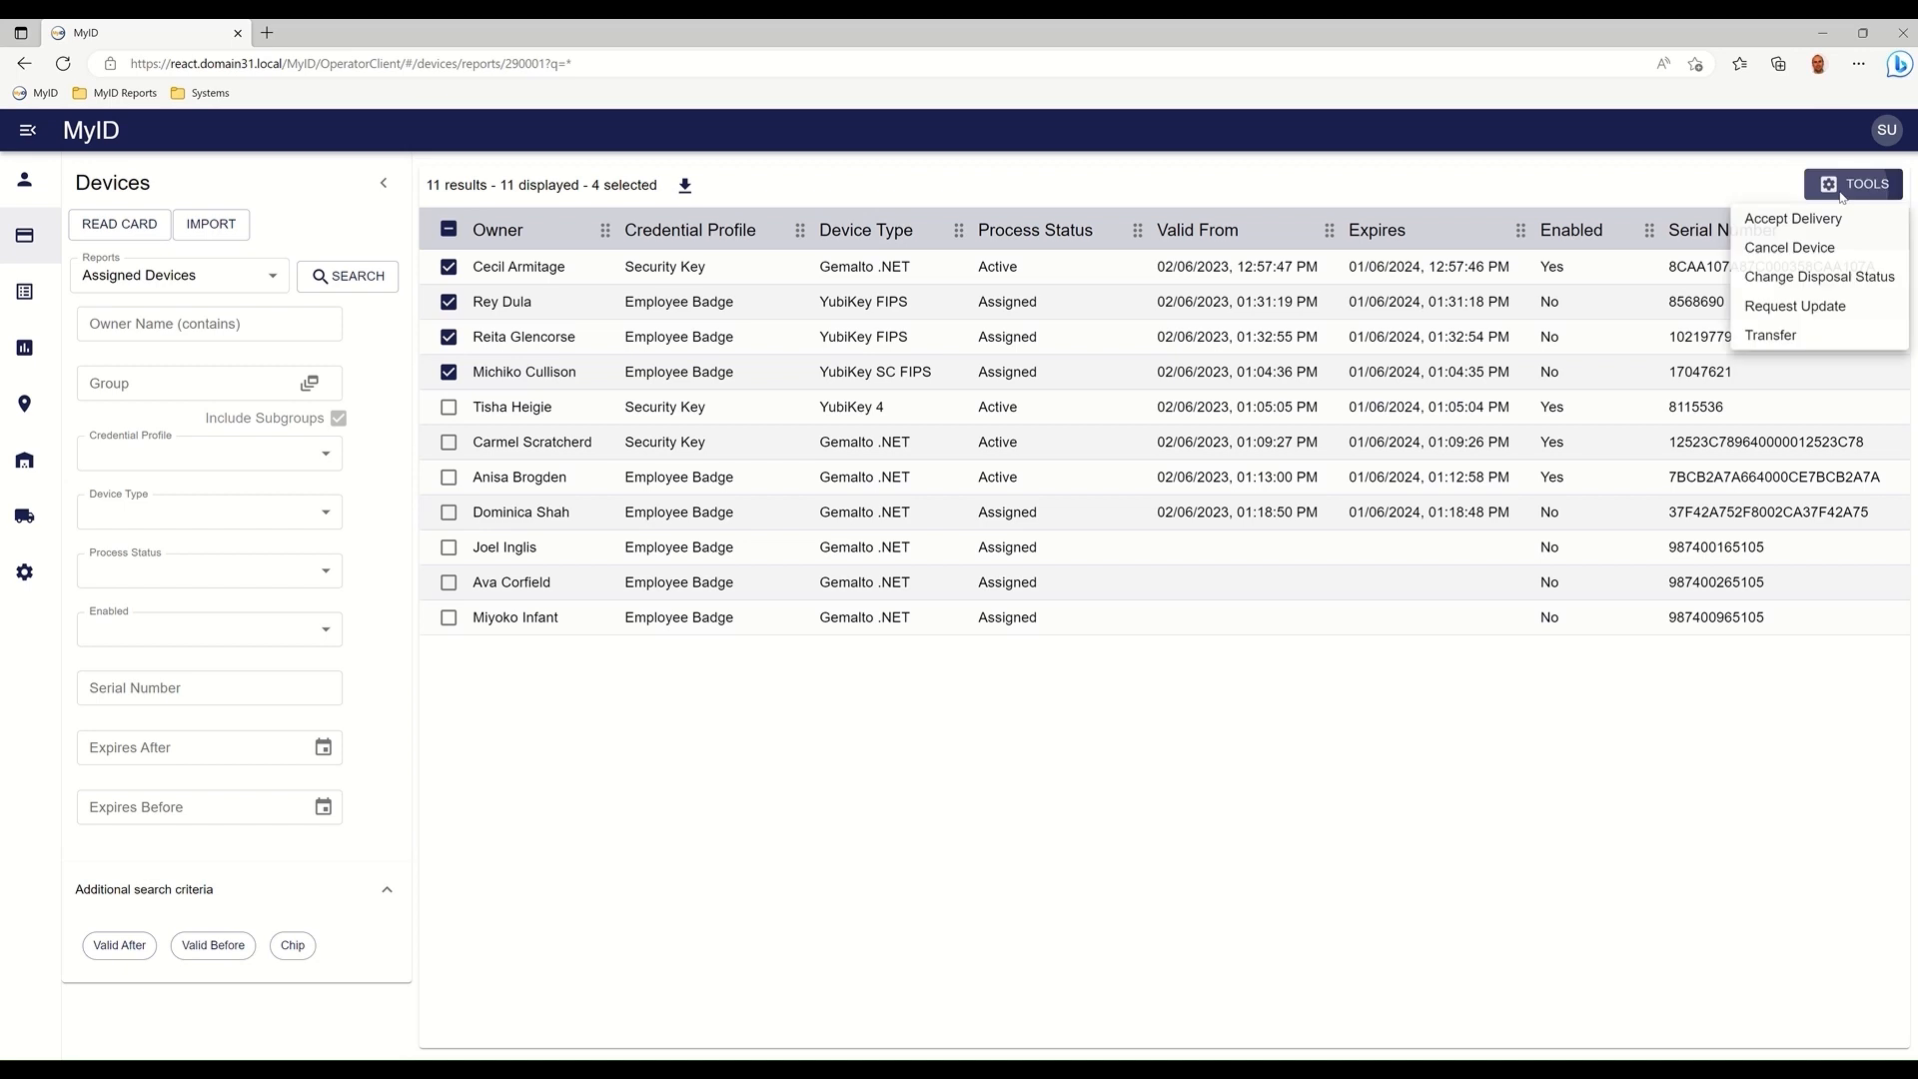
left_click(1844, 256)
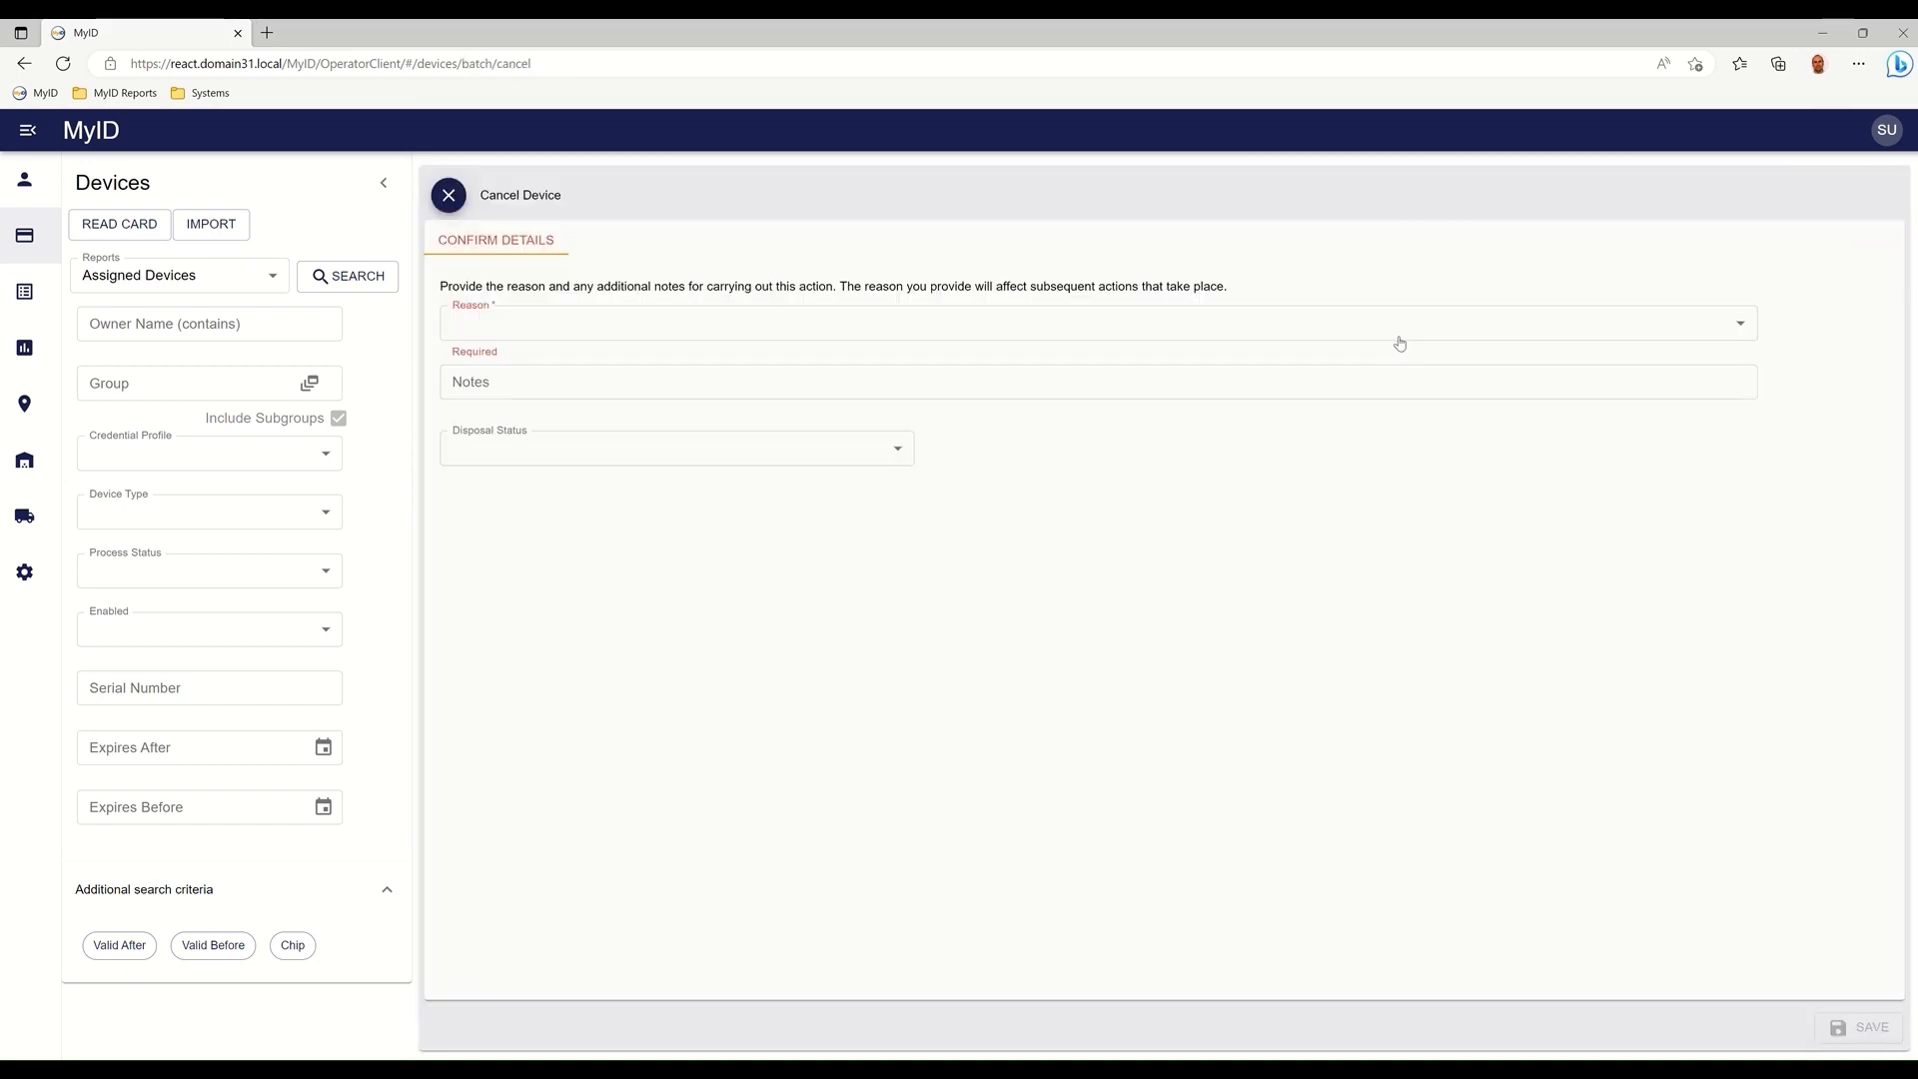
left_click(572, 335)
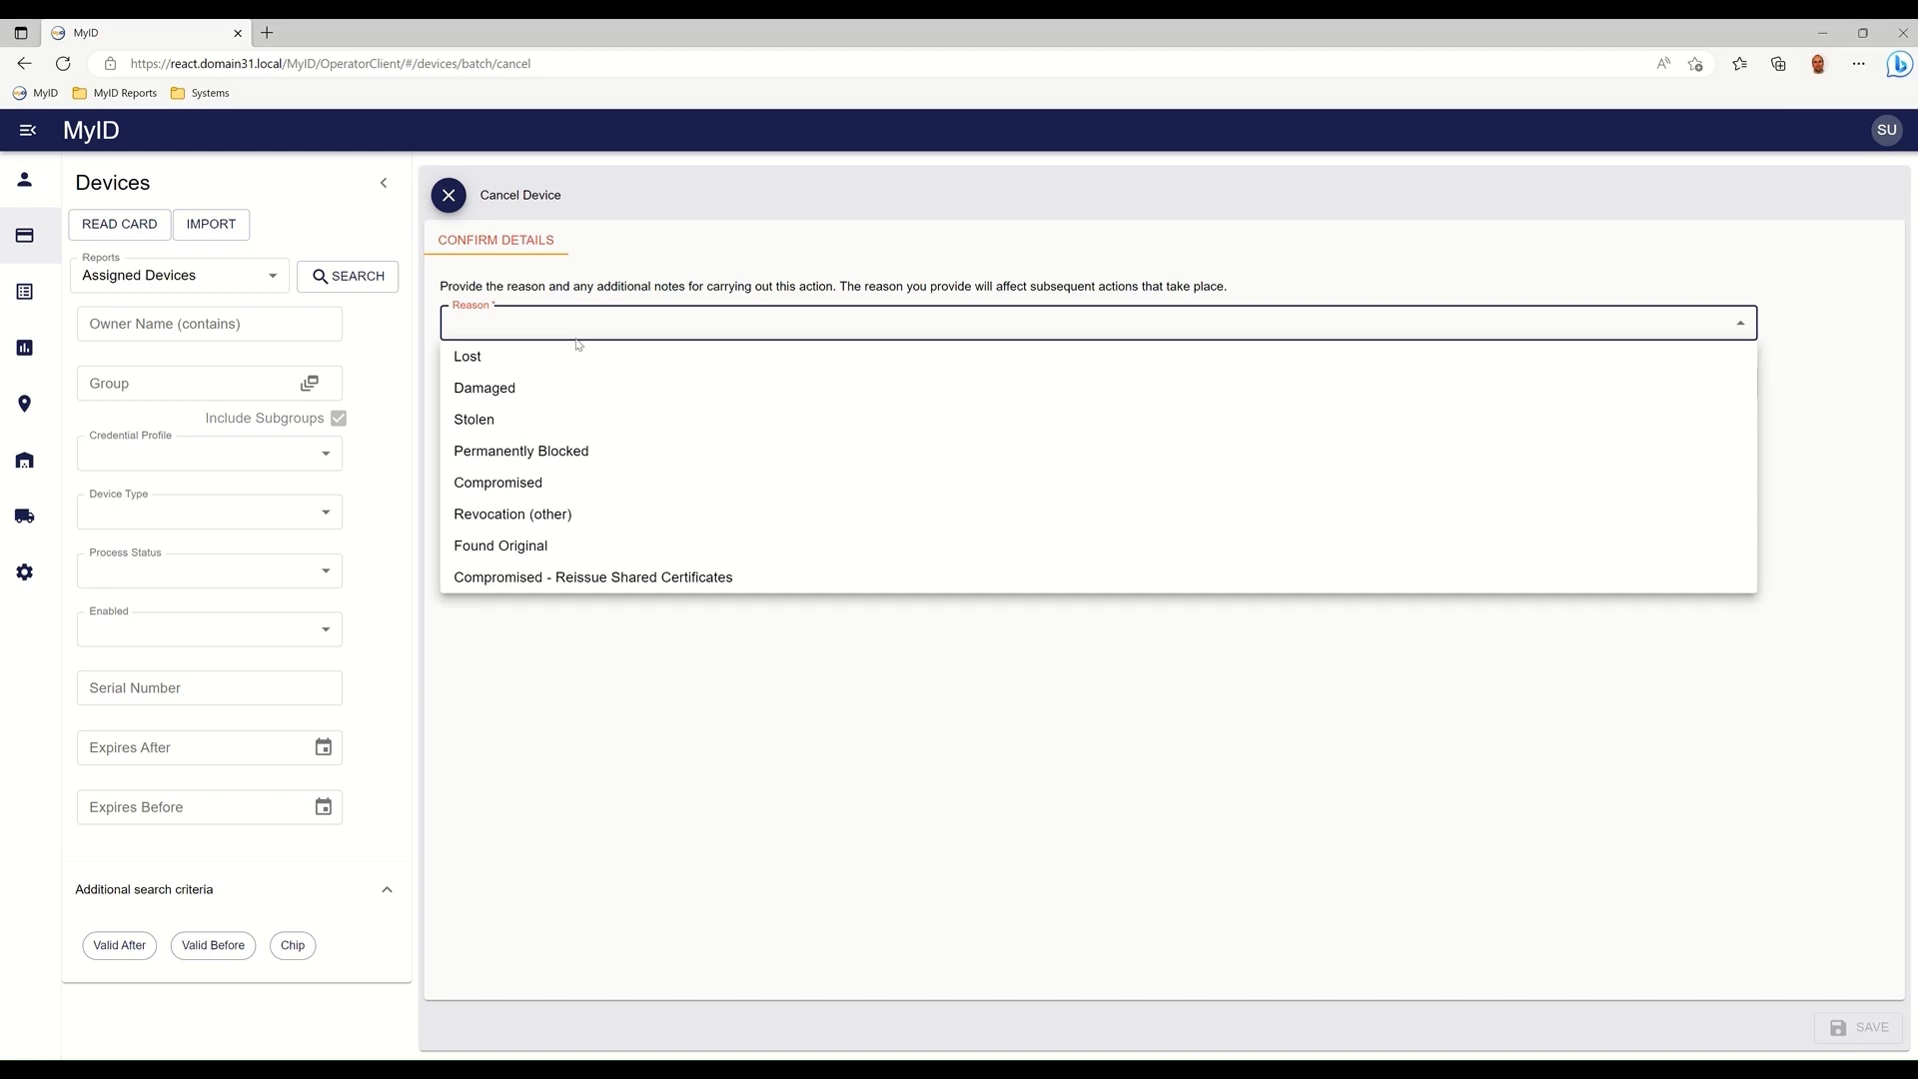
left_click(571, 515)
left_click(587, 367)
type("Delc")
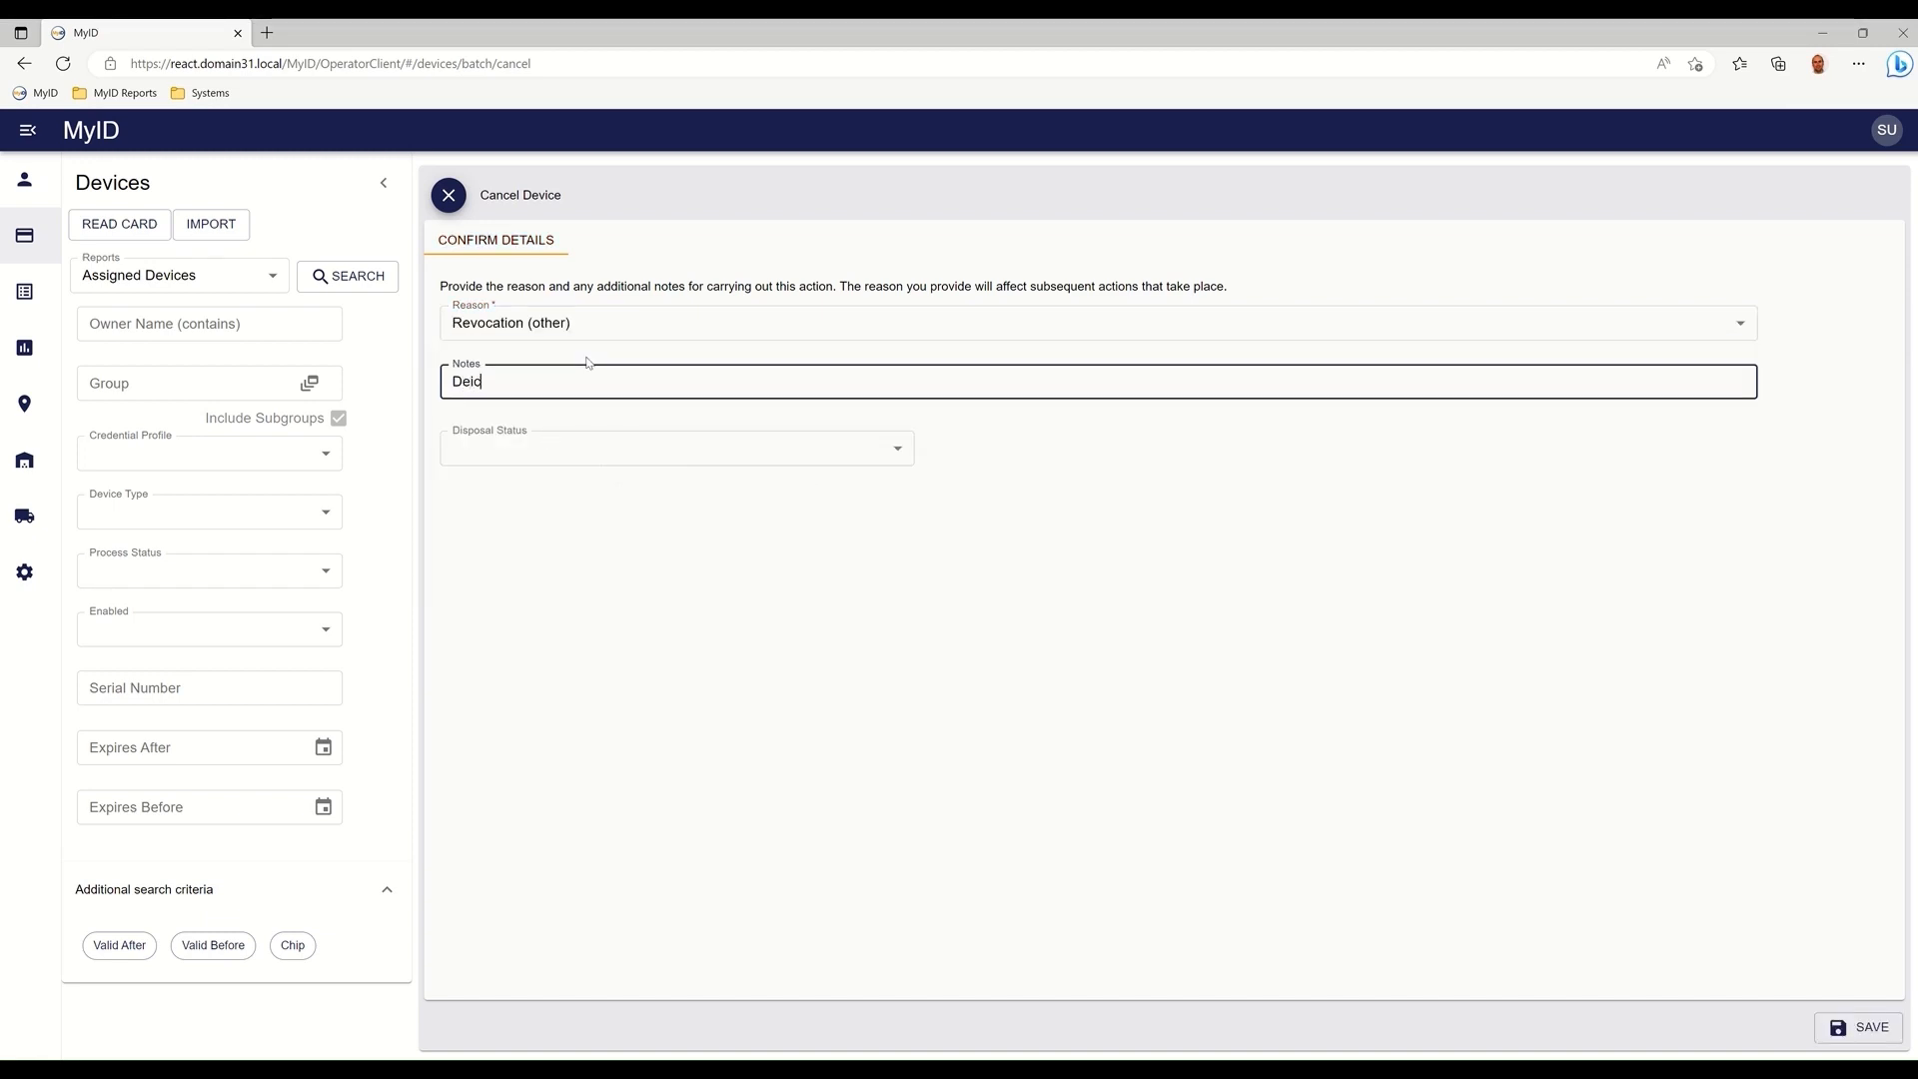
type("vices han")
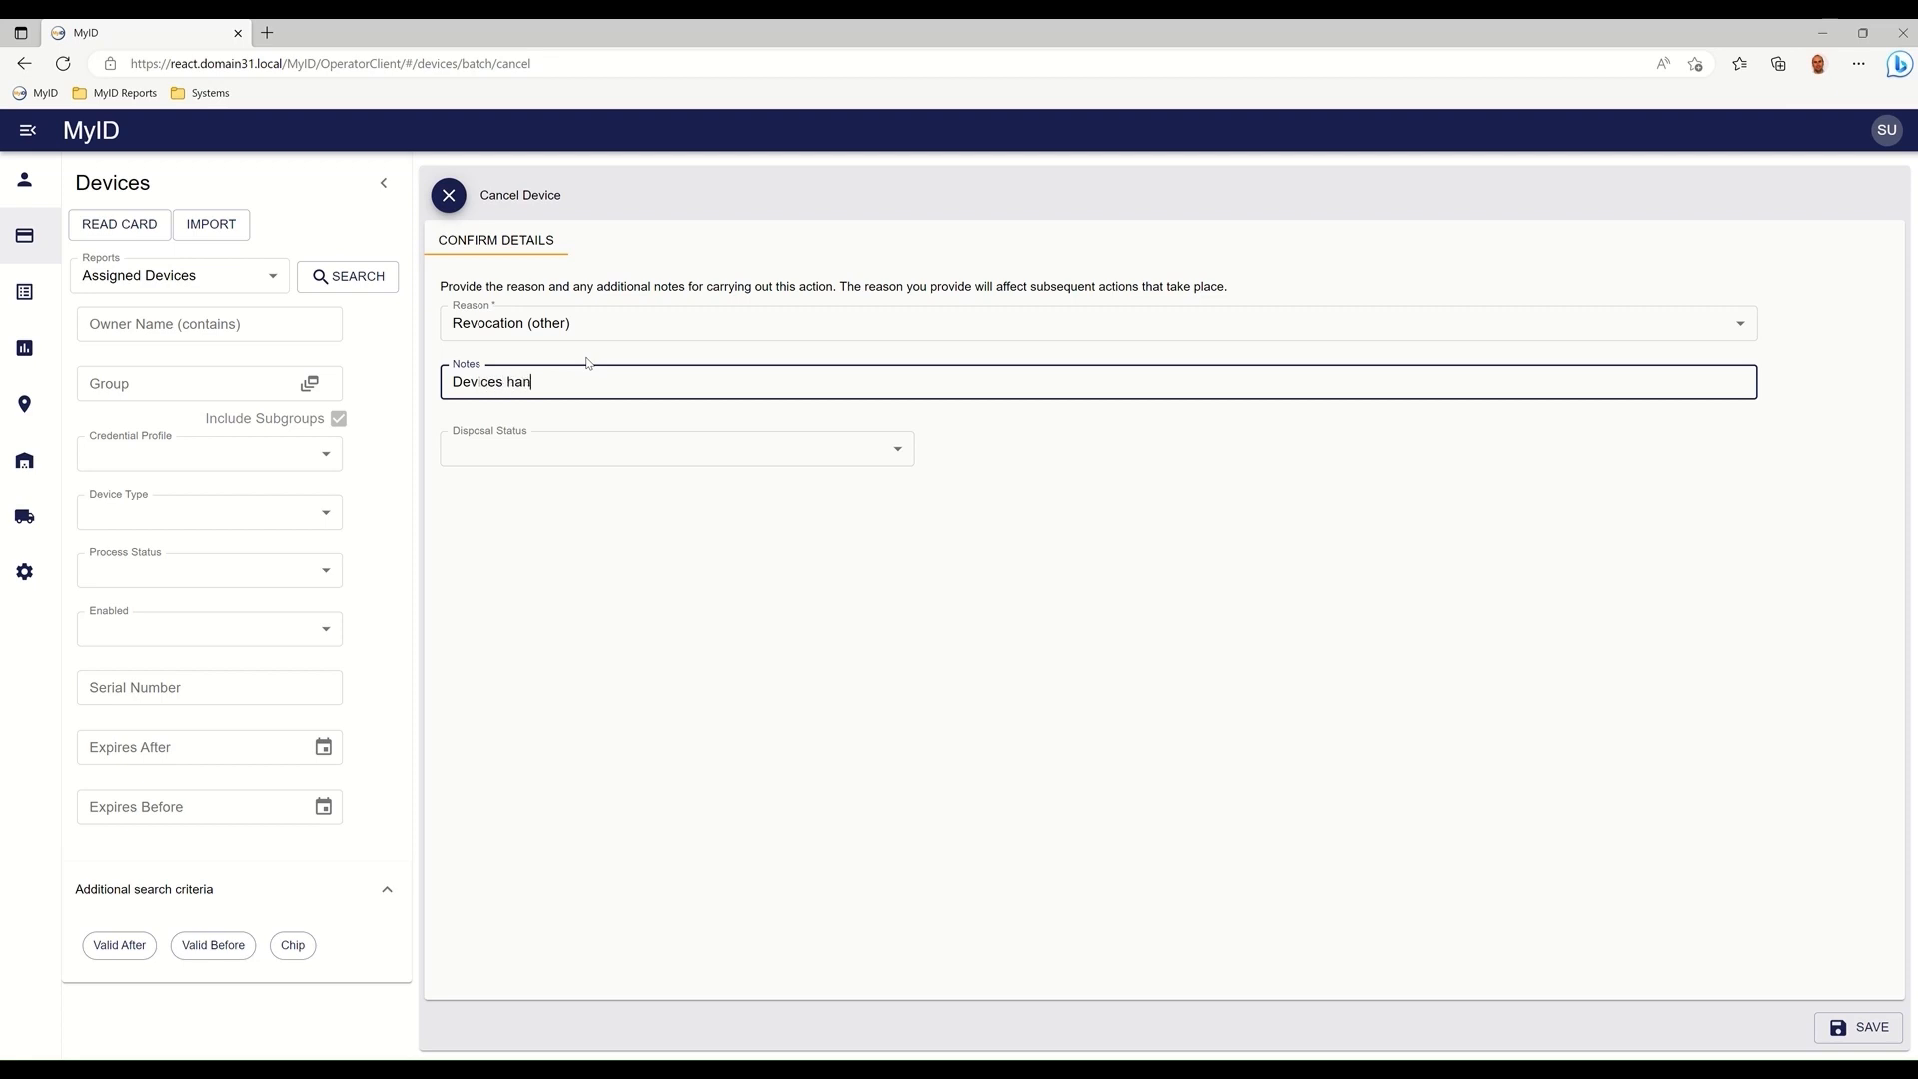
type("ception")
left_click(574, 455)
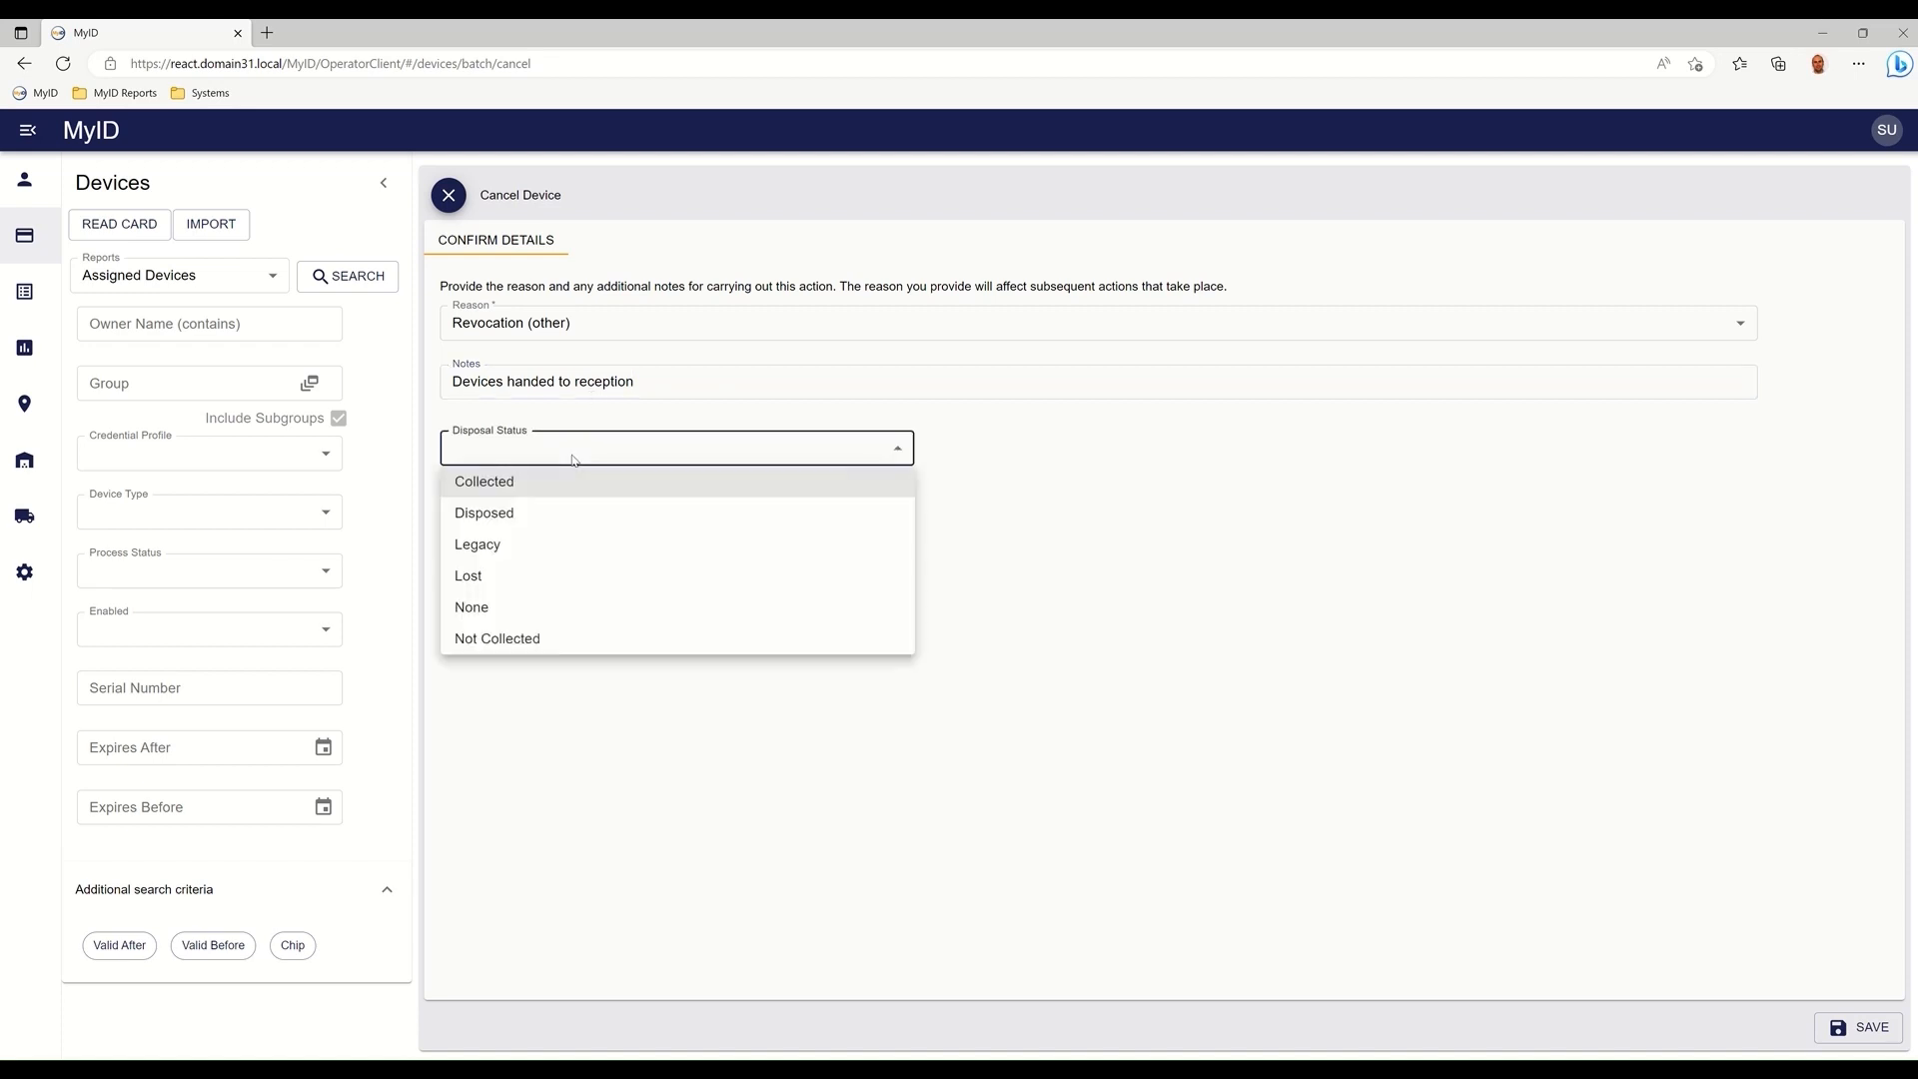
left_click(617, 486)
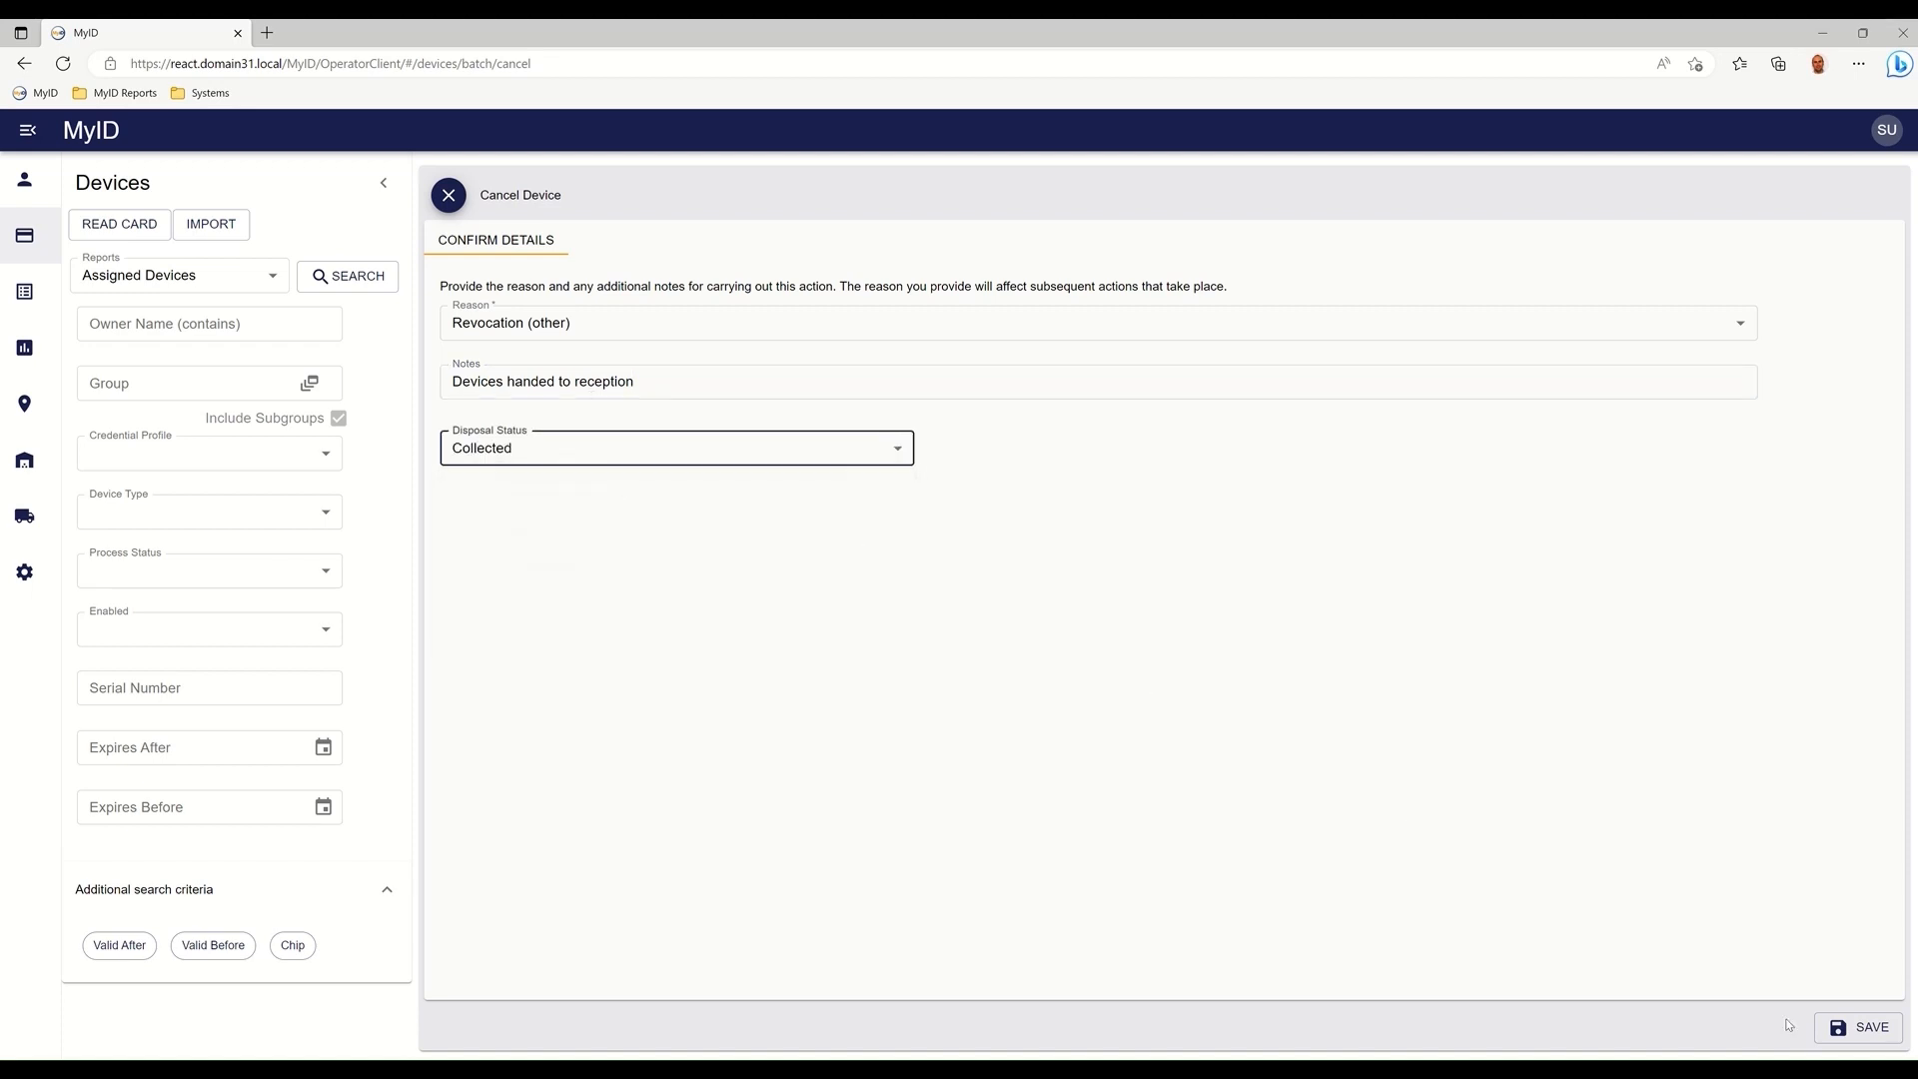
left_click(1848, 1031)
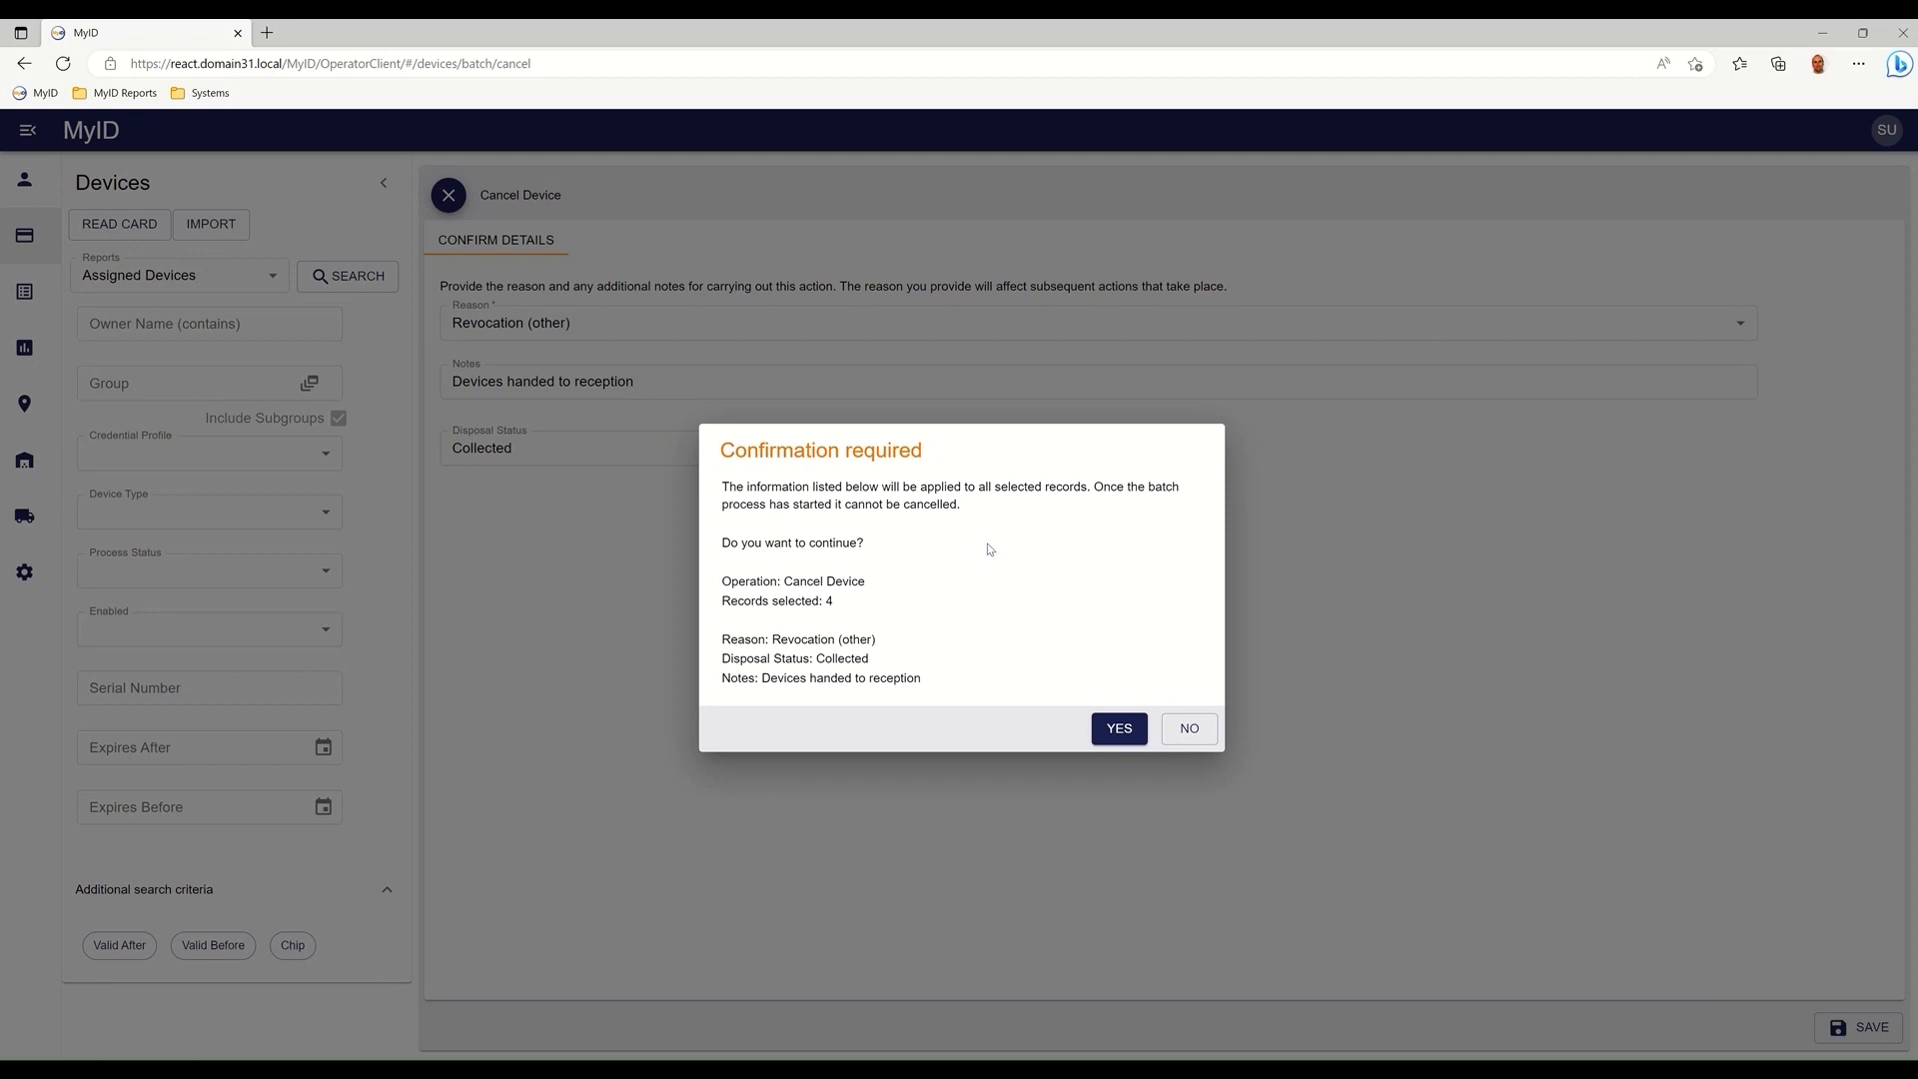
left_click(1127, 731)
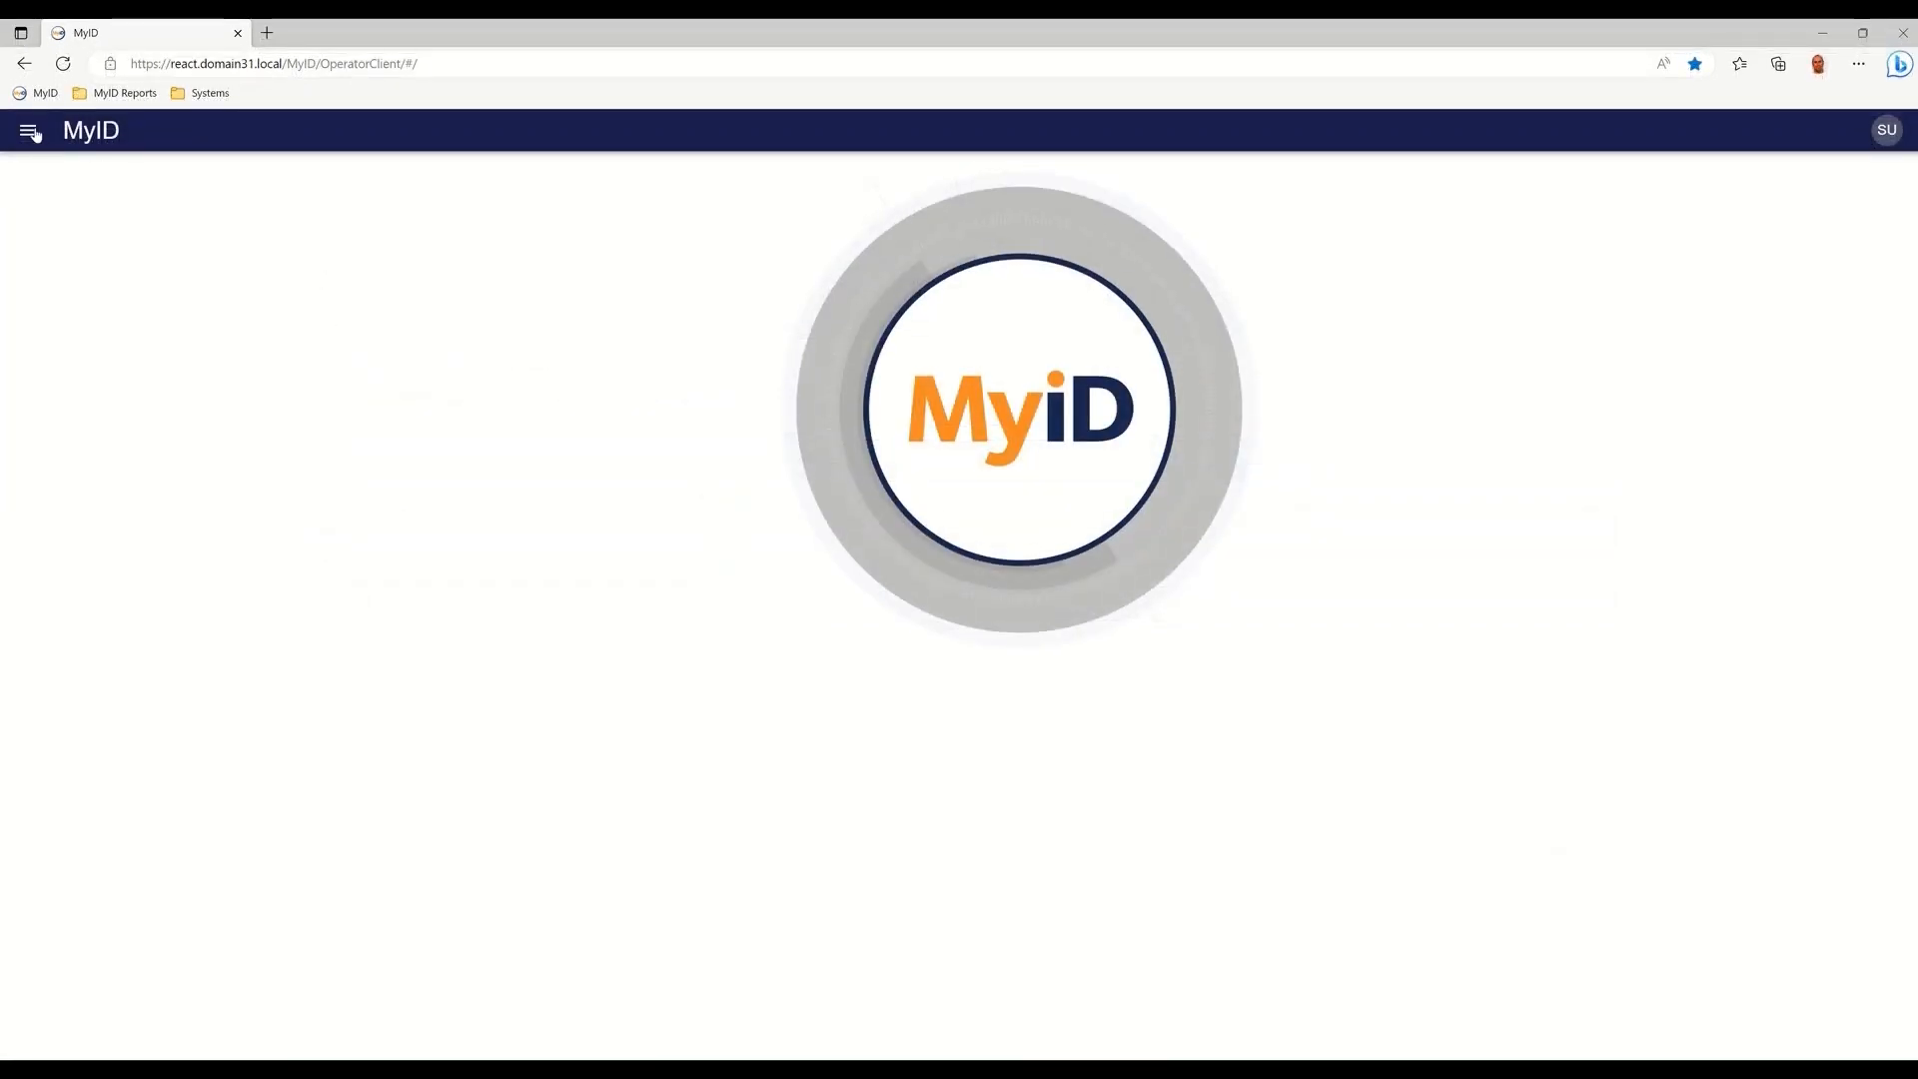
- Run the Device Disposal report on devices, filtered to disposal status Collected
left_click(30, 133)
left_click(75, 235)
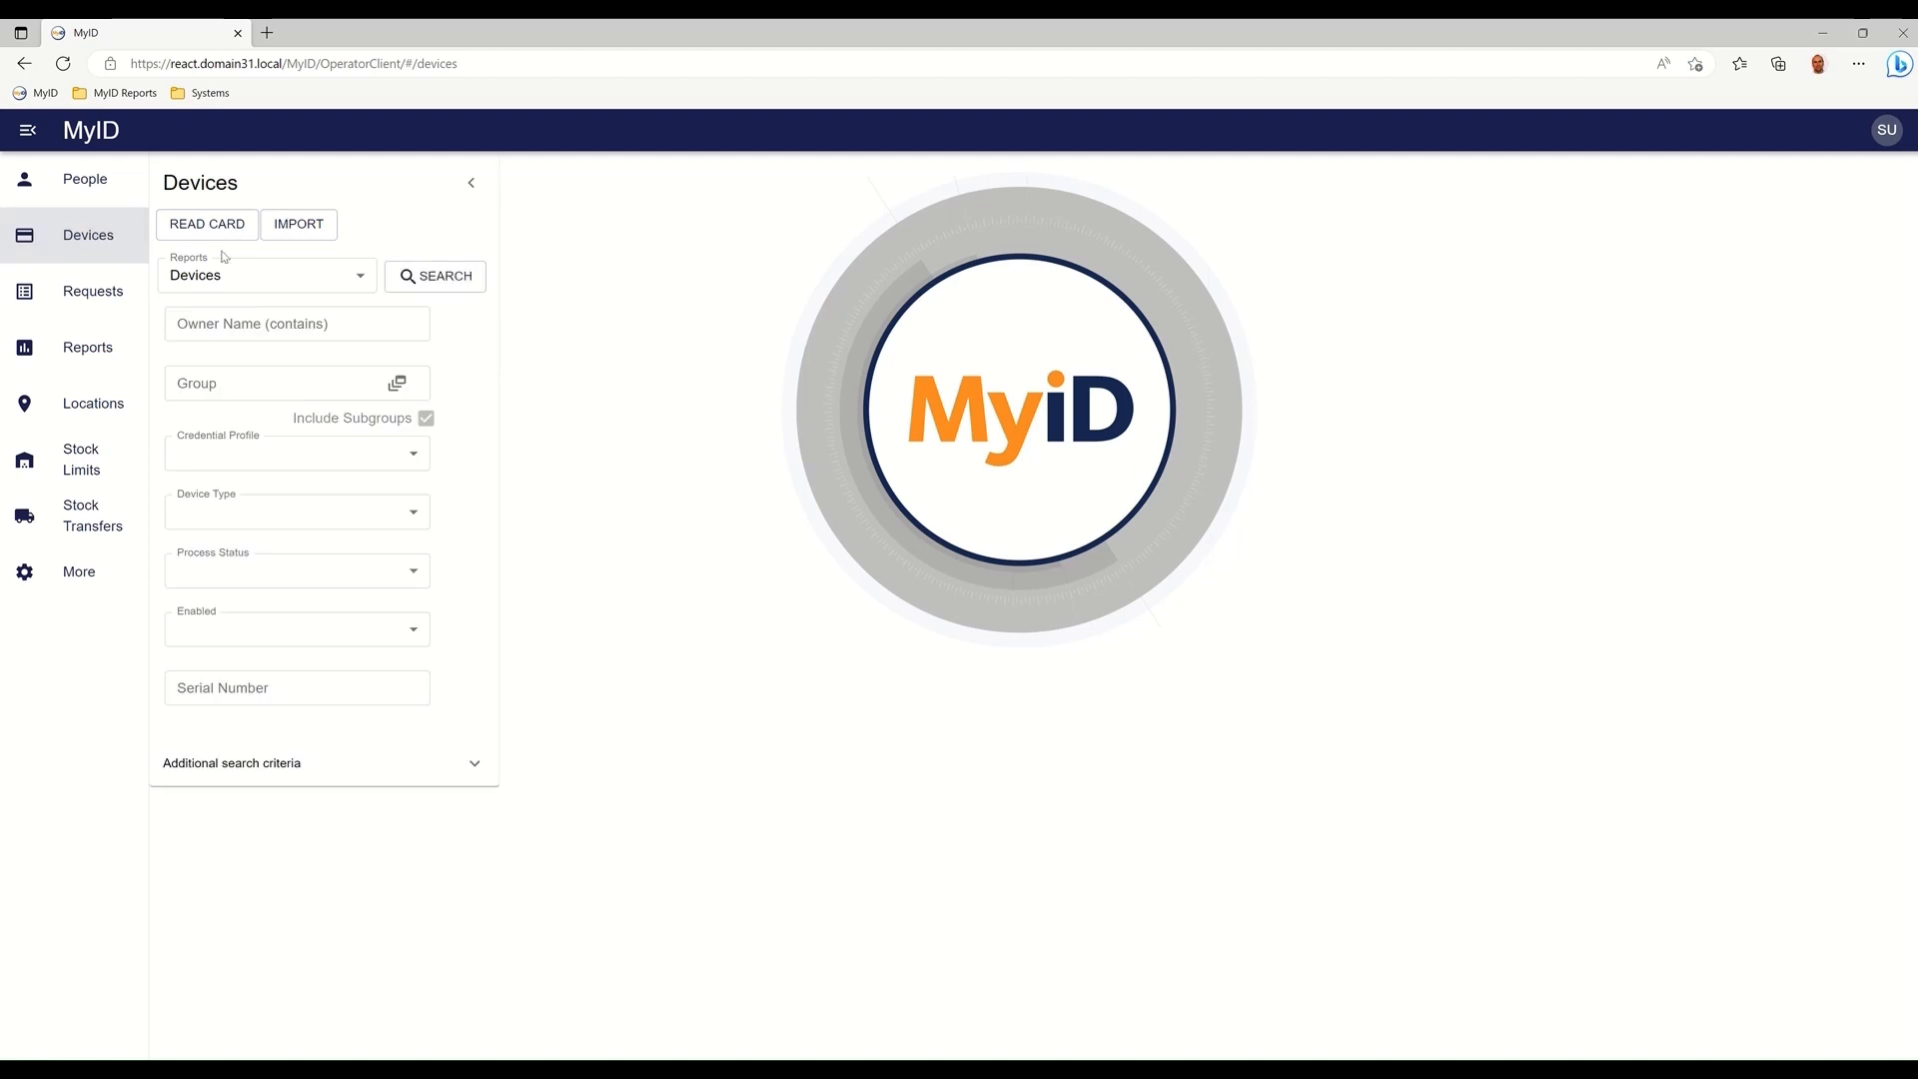
left_click(294, 279)
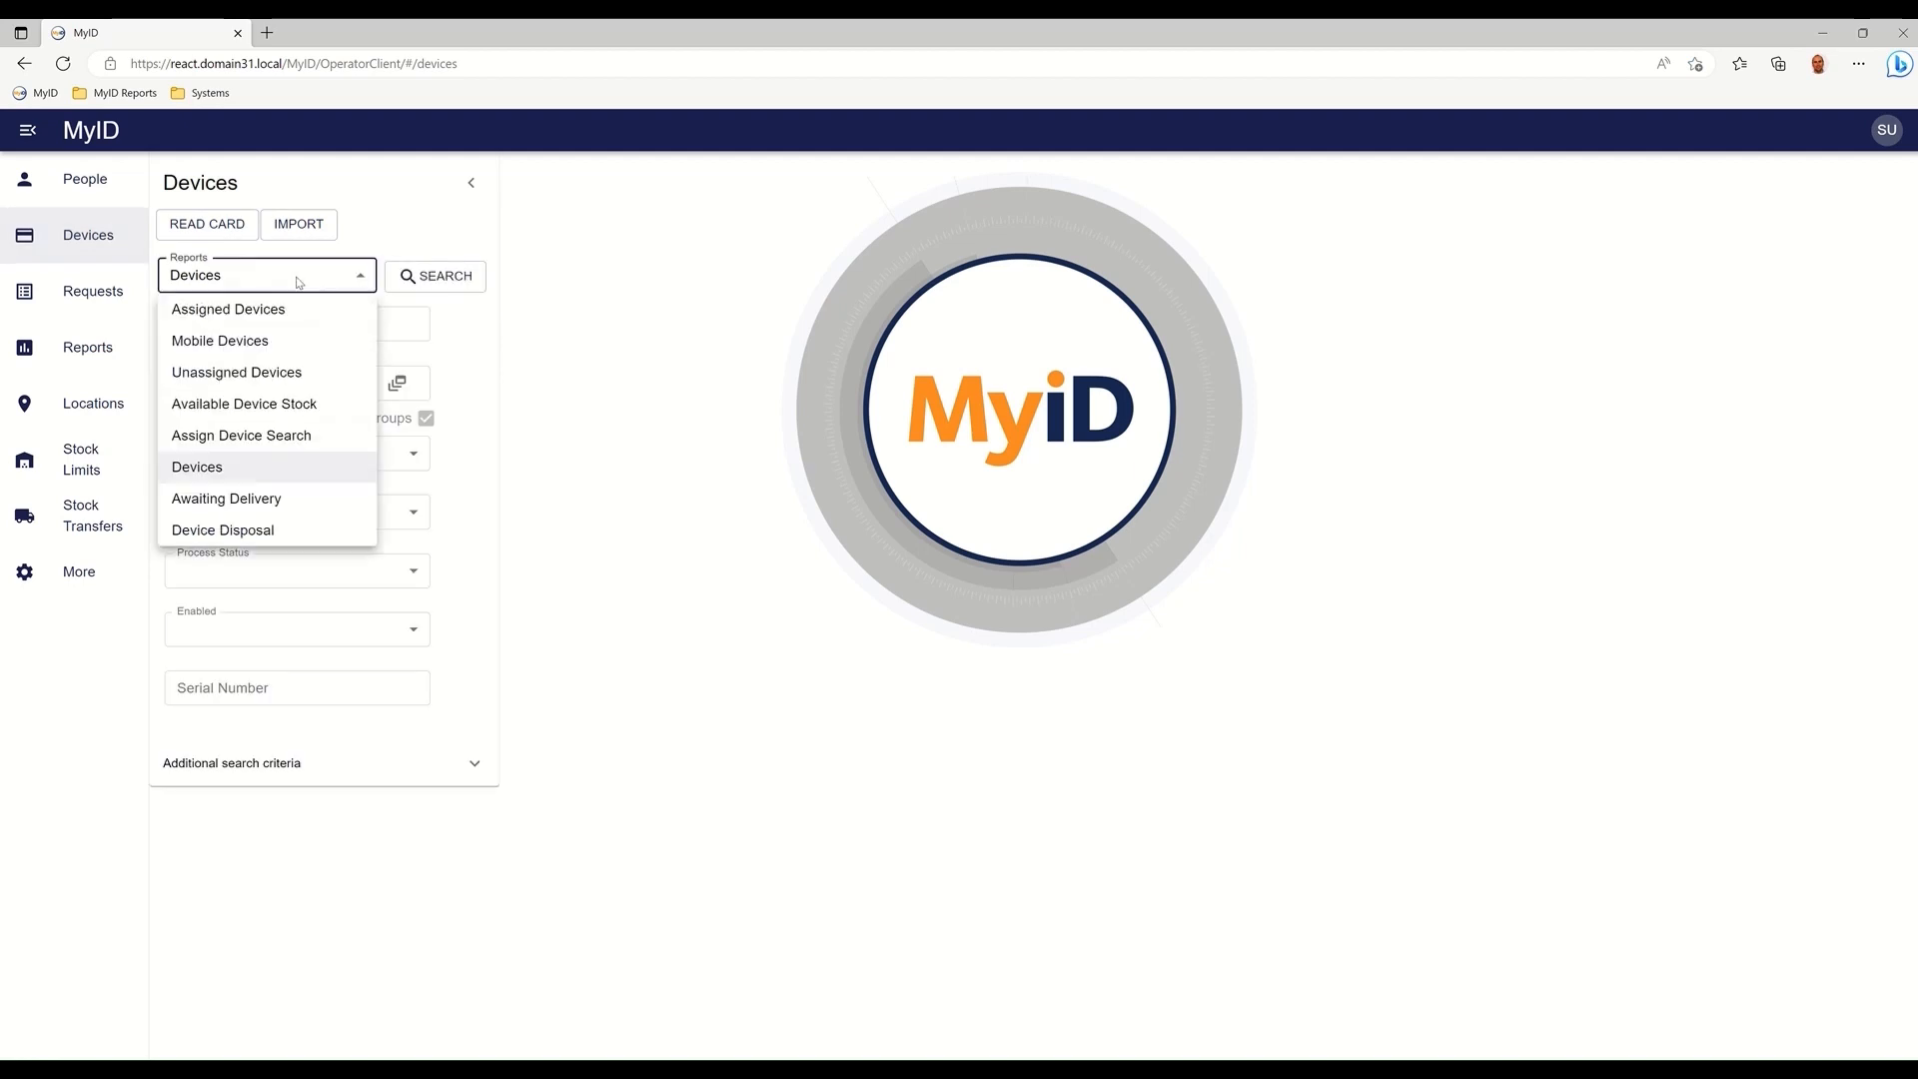
left_click(242, 535)
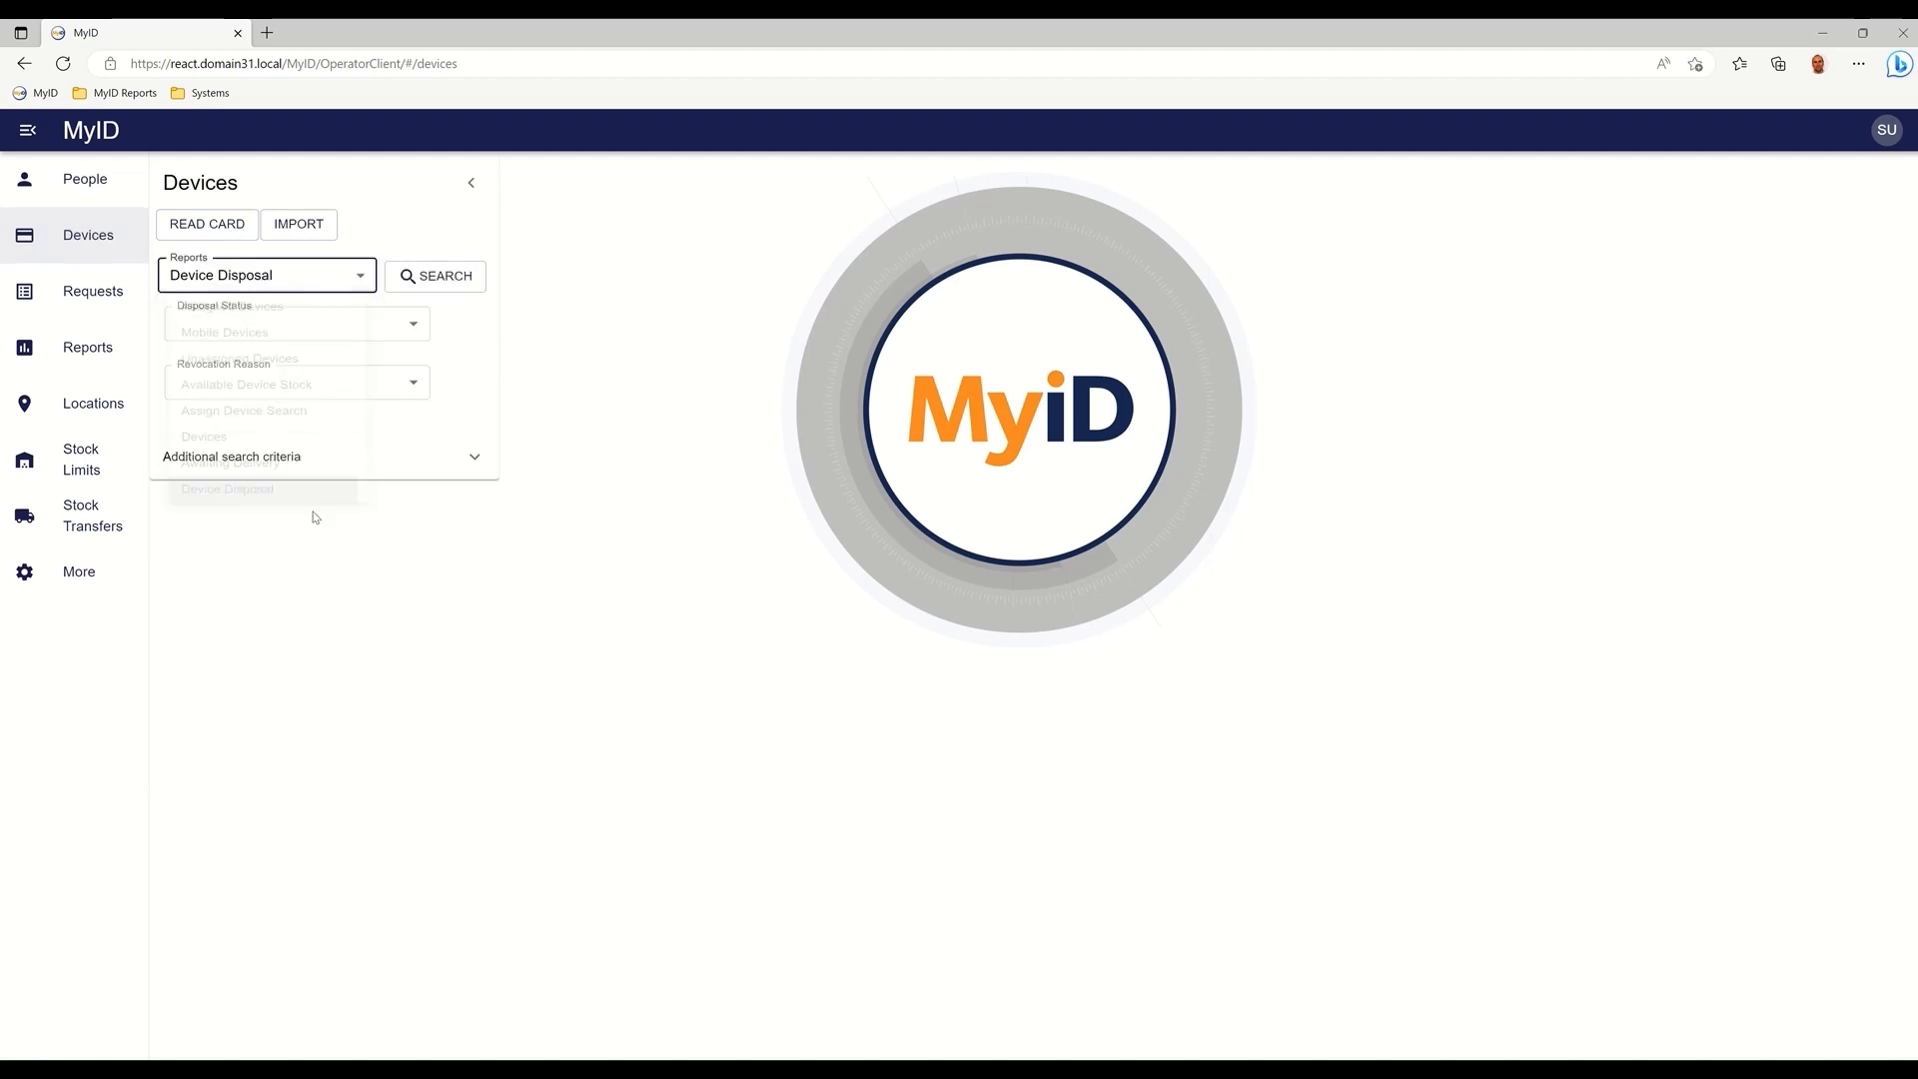
left_click(386, 340)
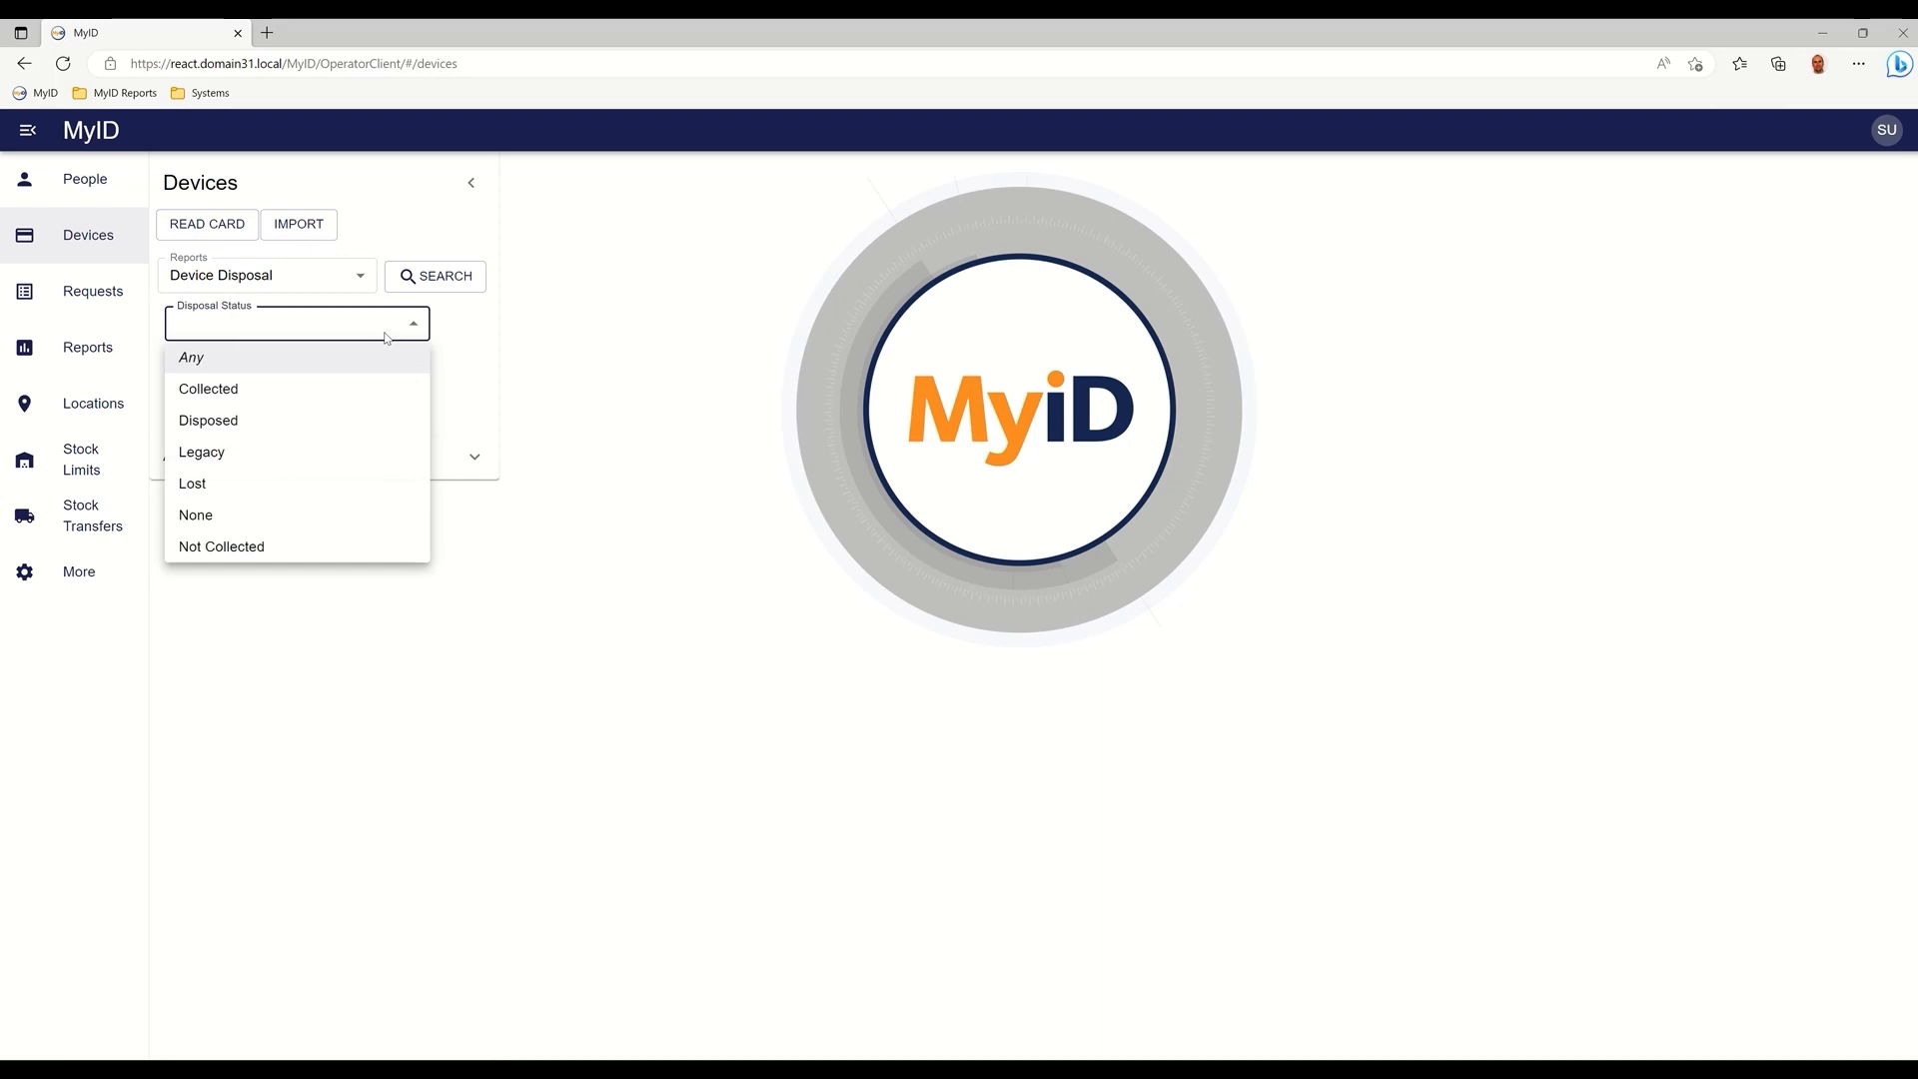
left_click(324, 392)
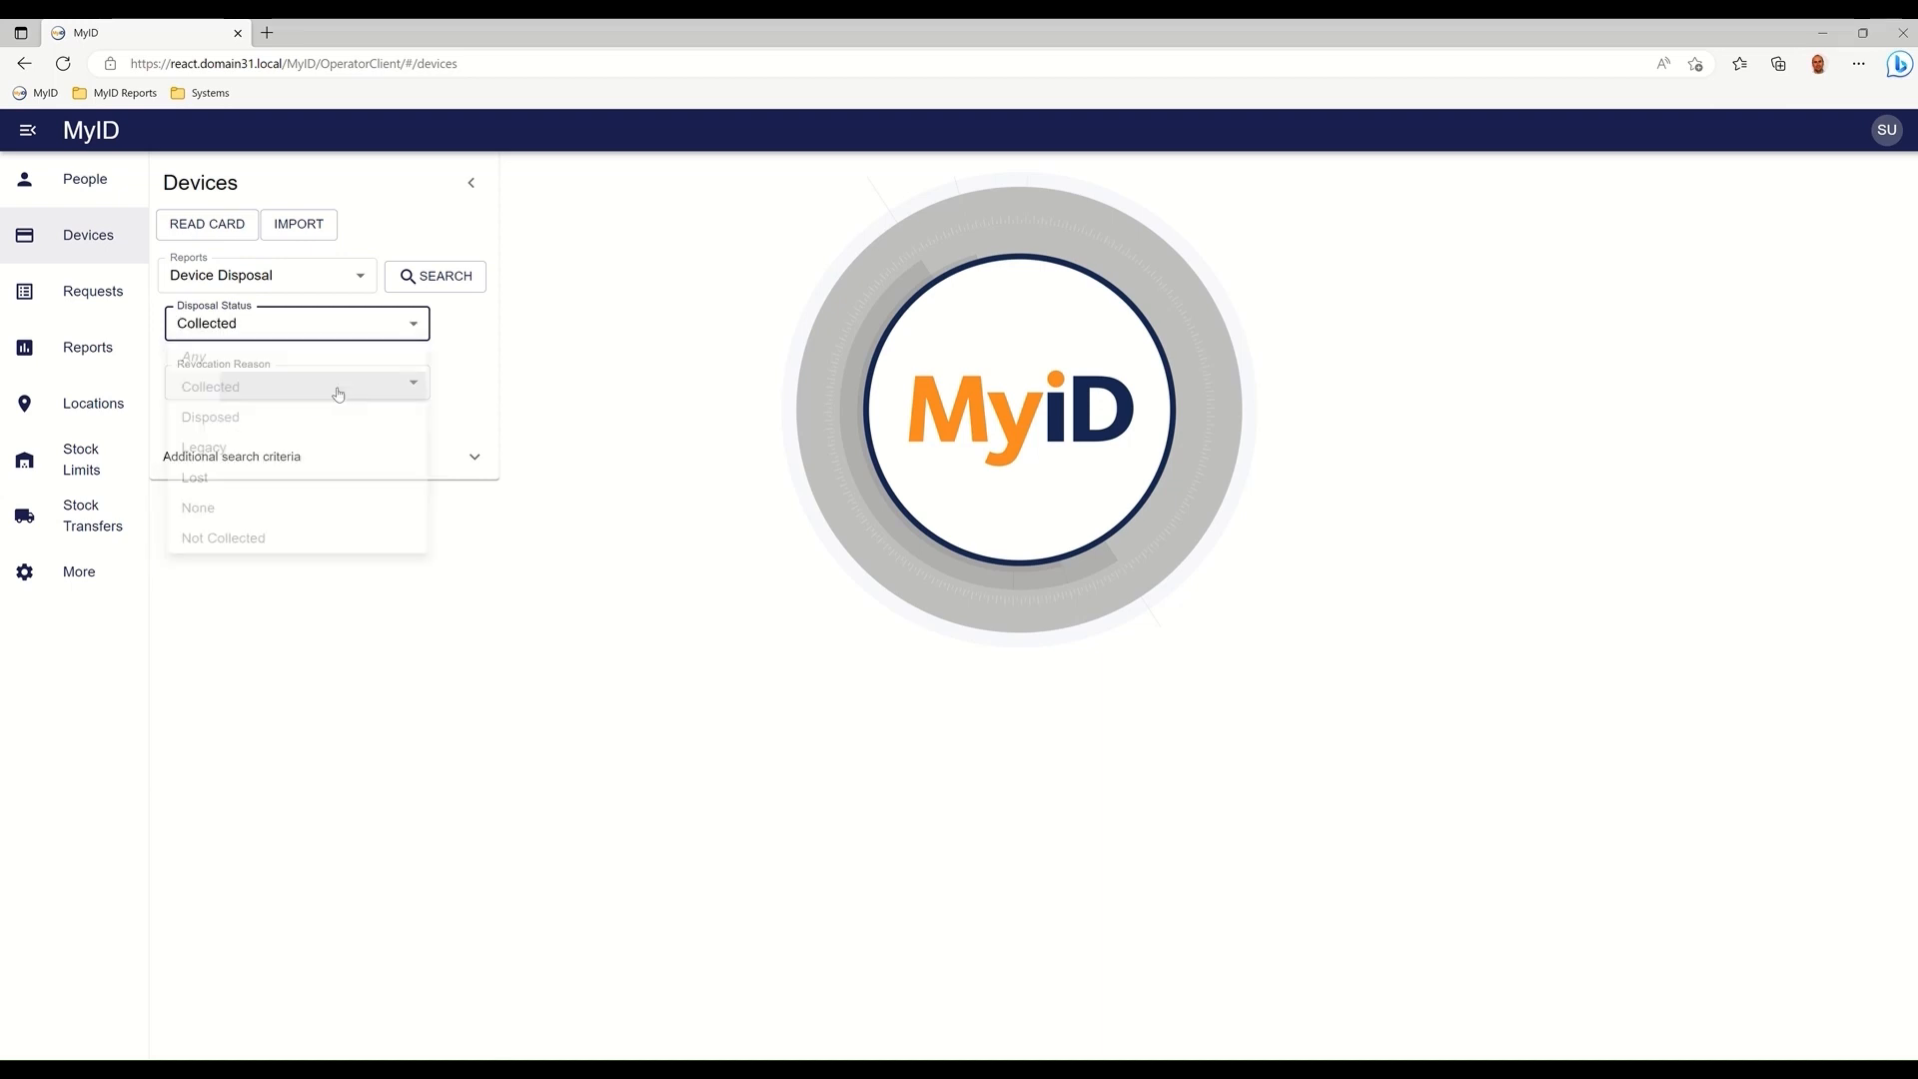
left_click(447, 286)
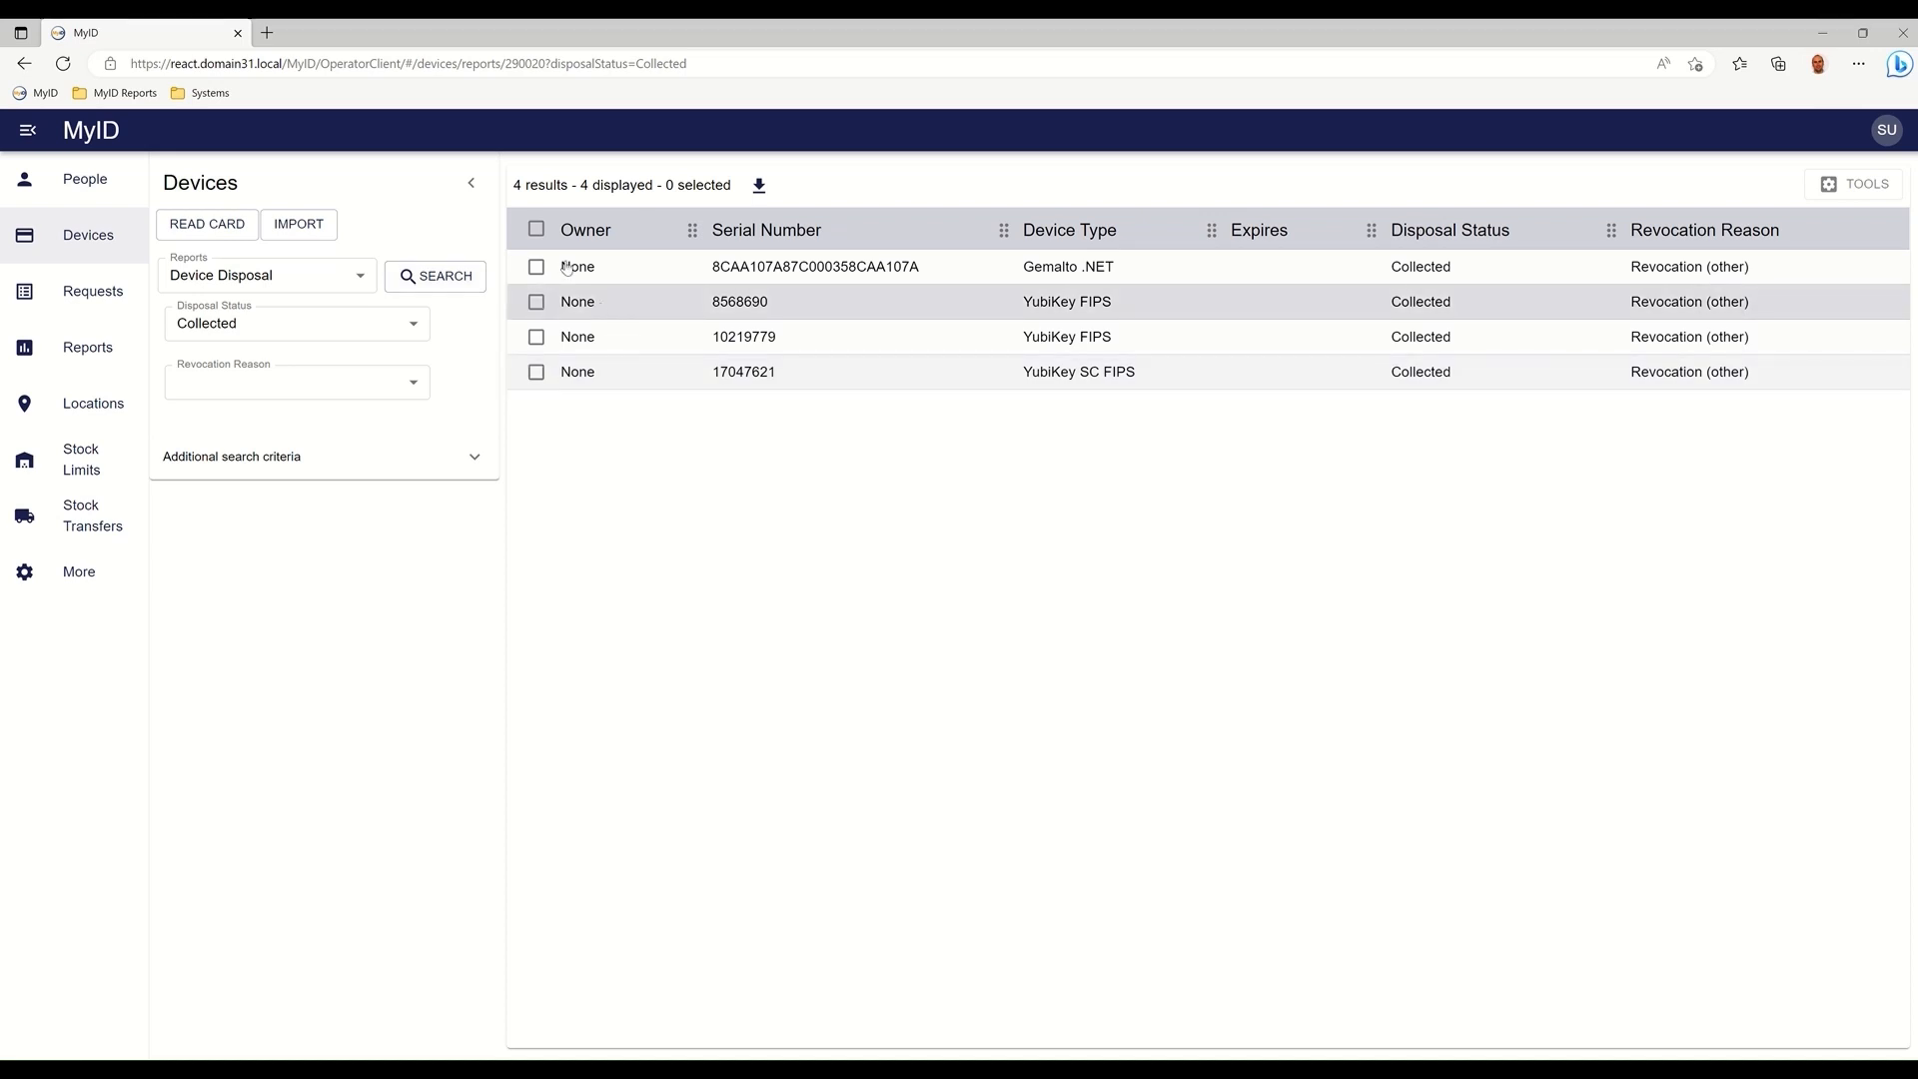
- Change the disposal status of all listed collected devices to Disposed with the note "Devices destroyed" and close the batch results
left_click(536, 231)
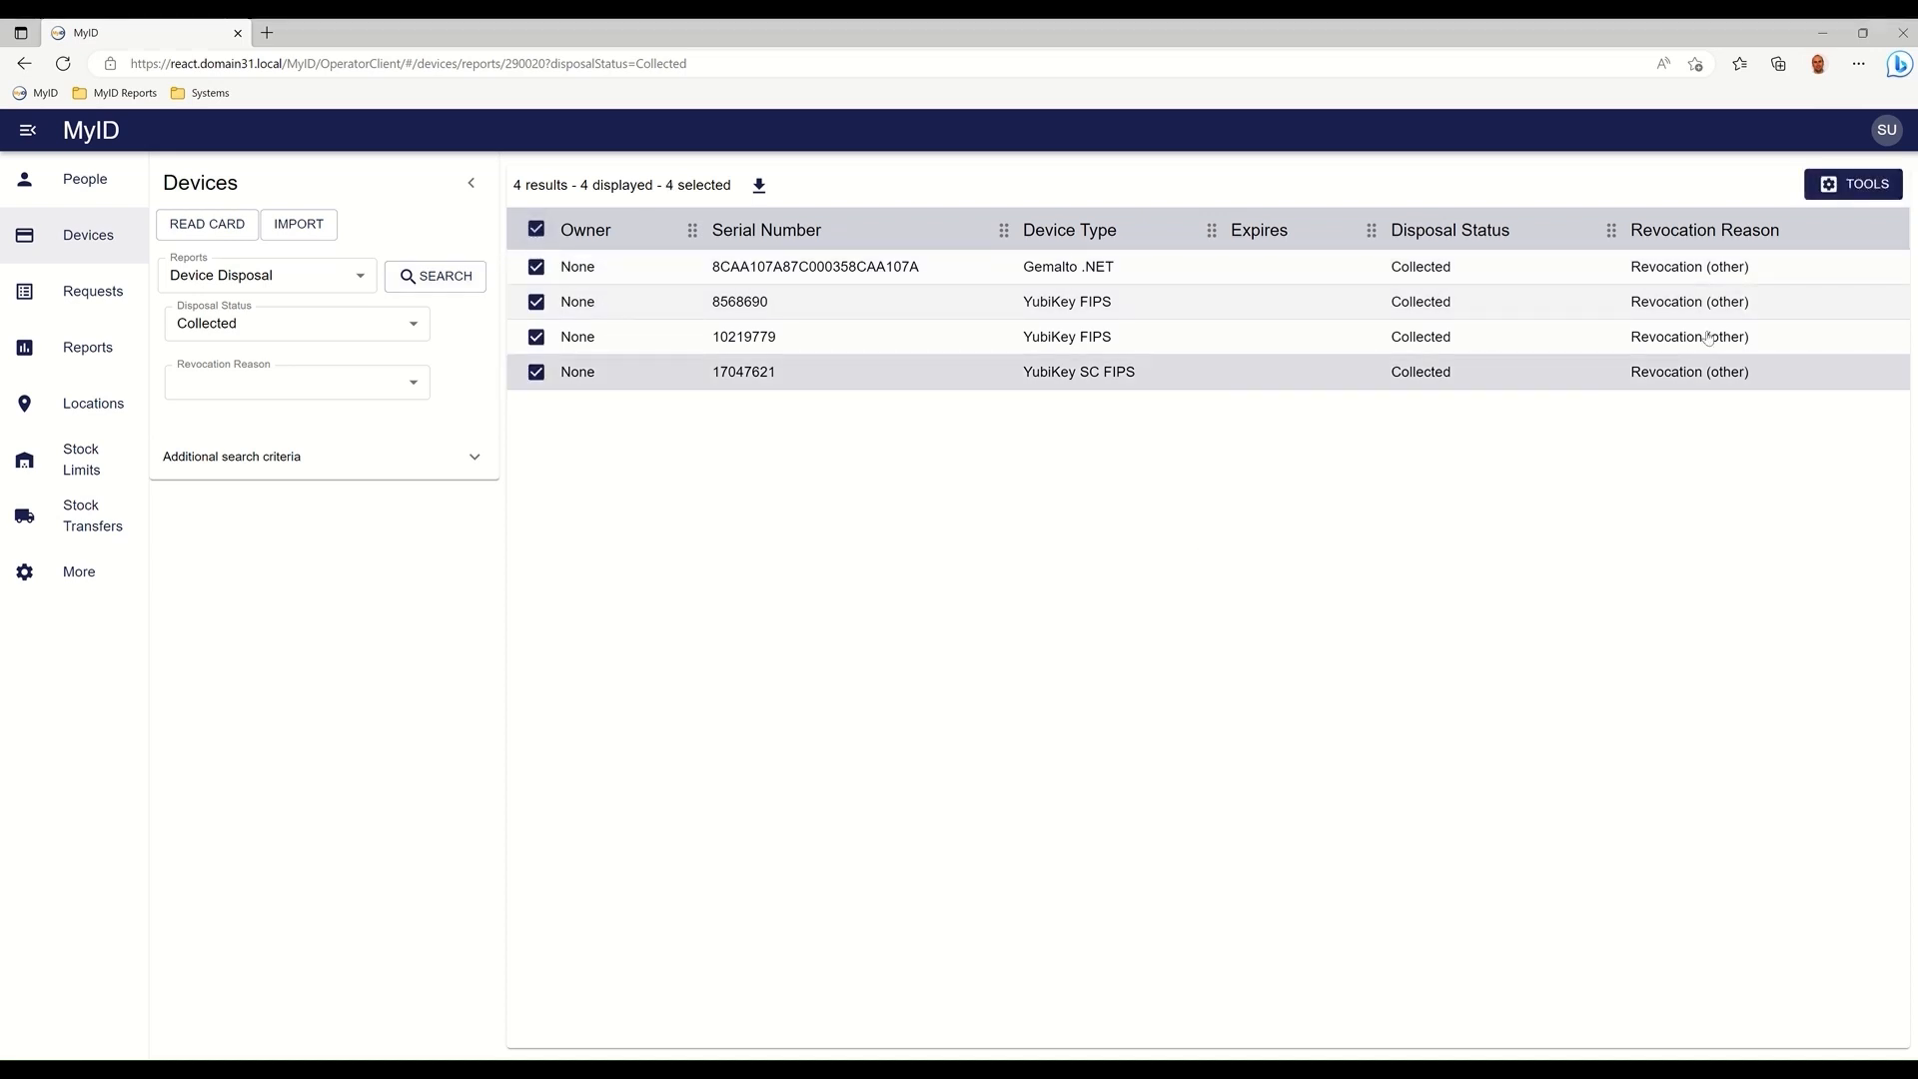
left_click(1846, 193)
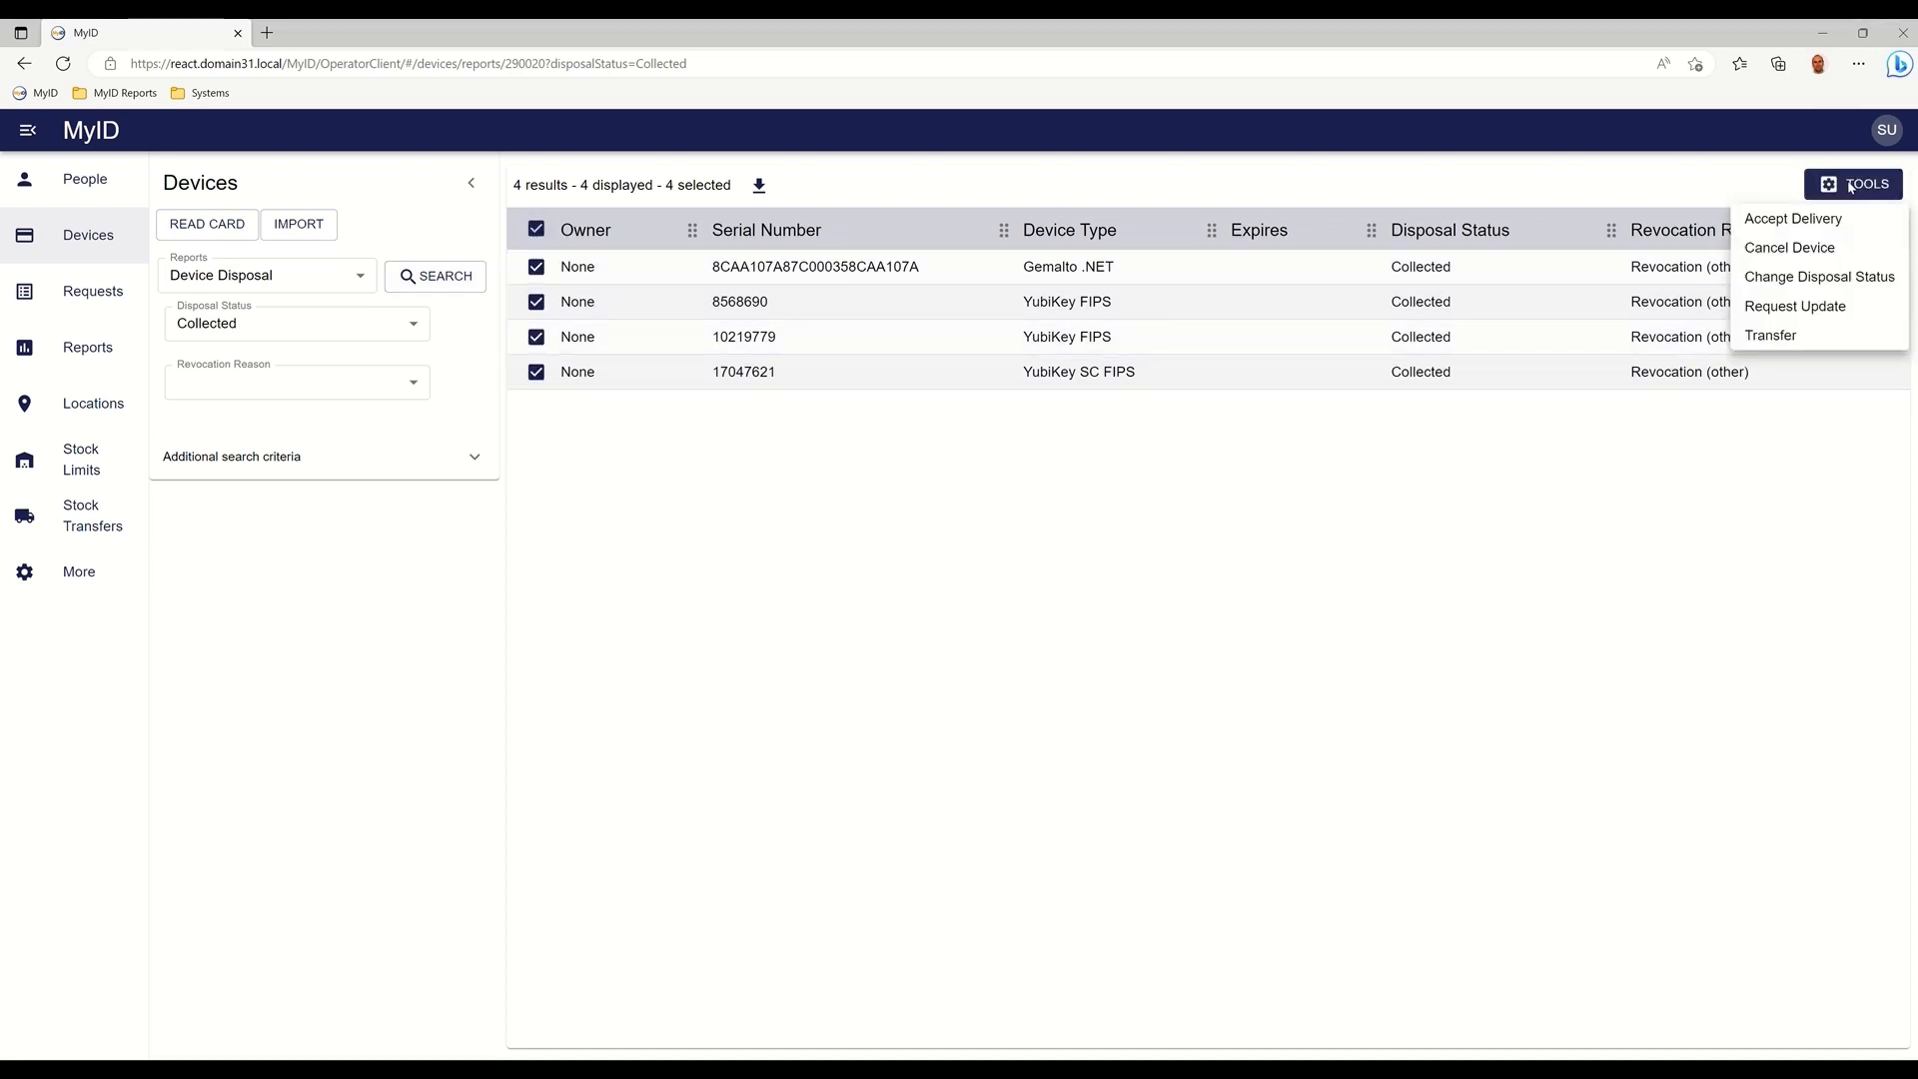
left_click(1843, 281)
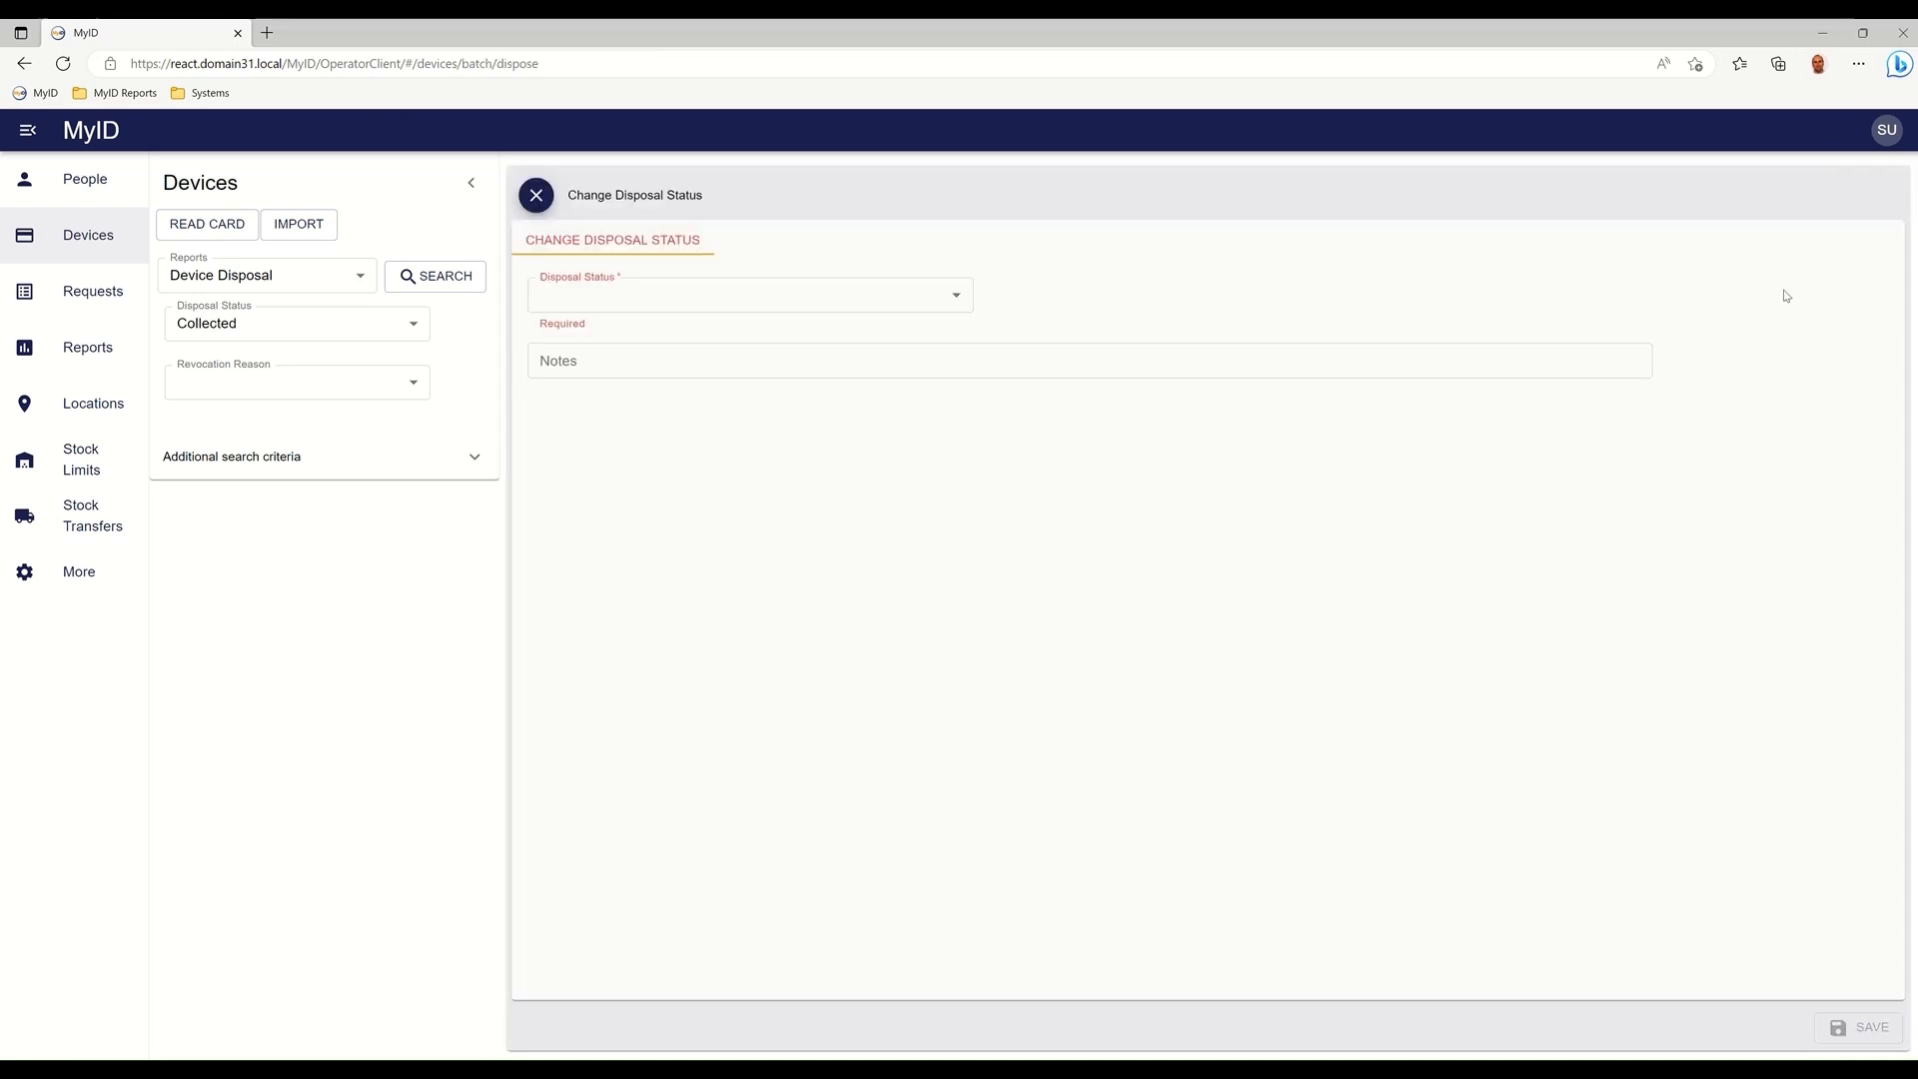
left_click(735, 299)
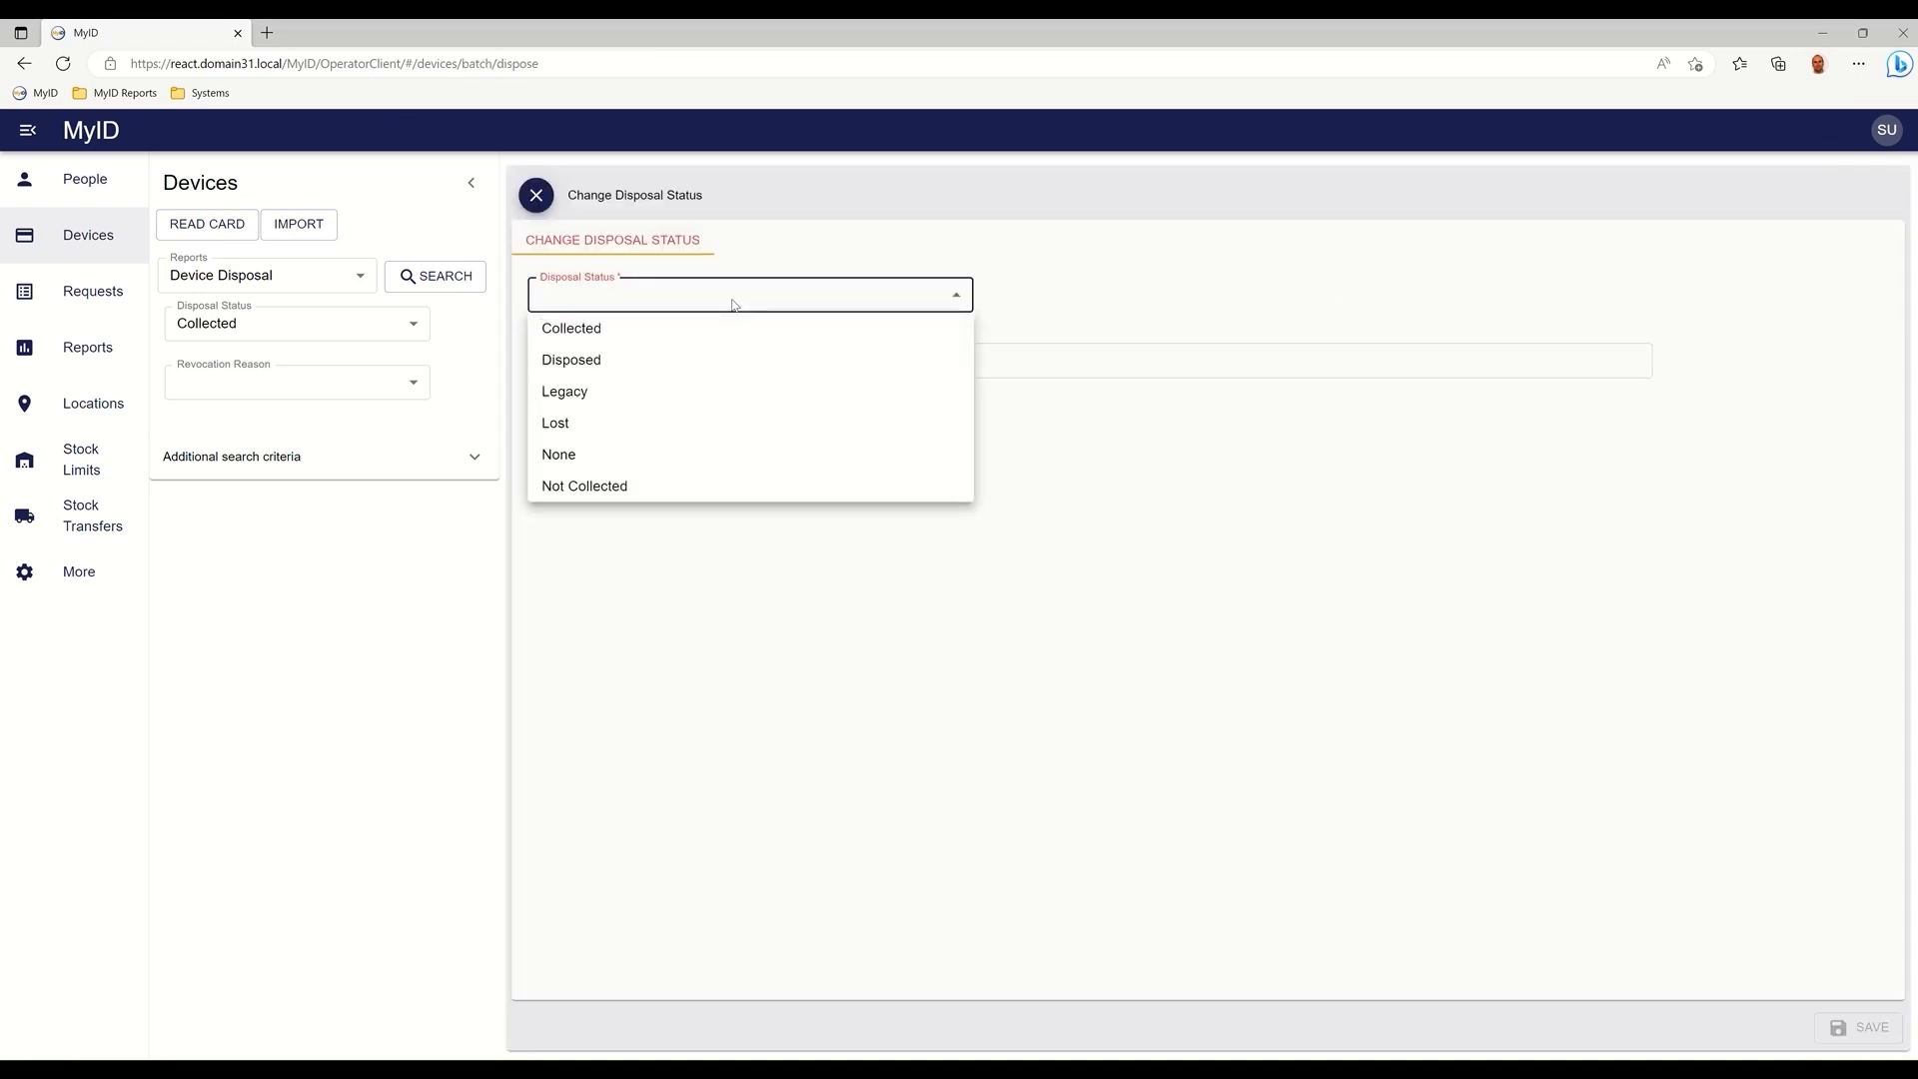
left_click(726, 358)
left_click(665, 368)
type("Devices des")
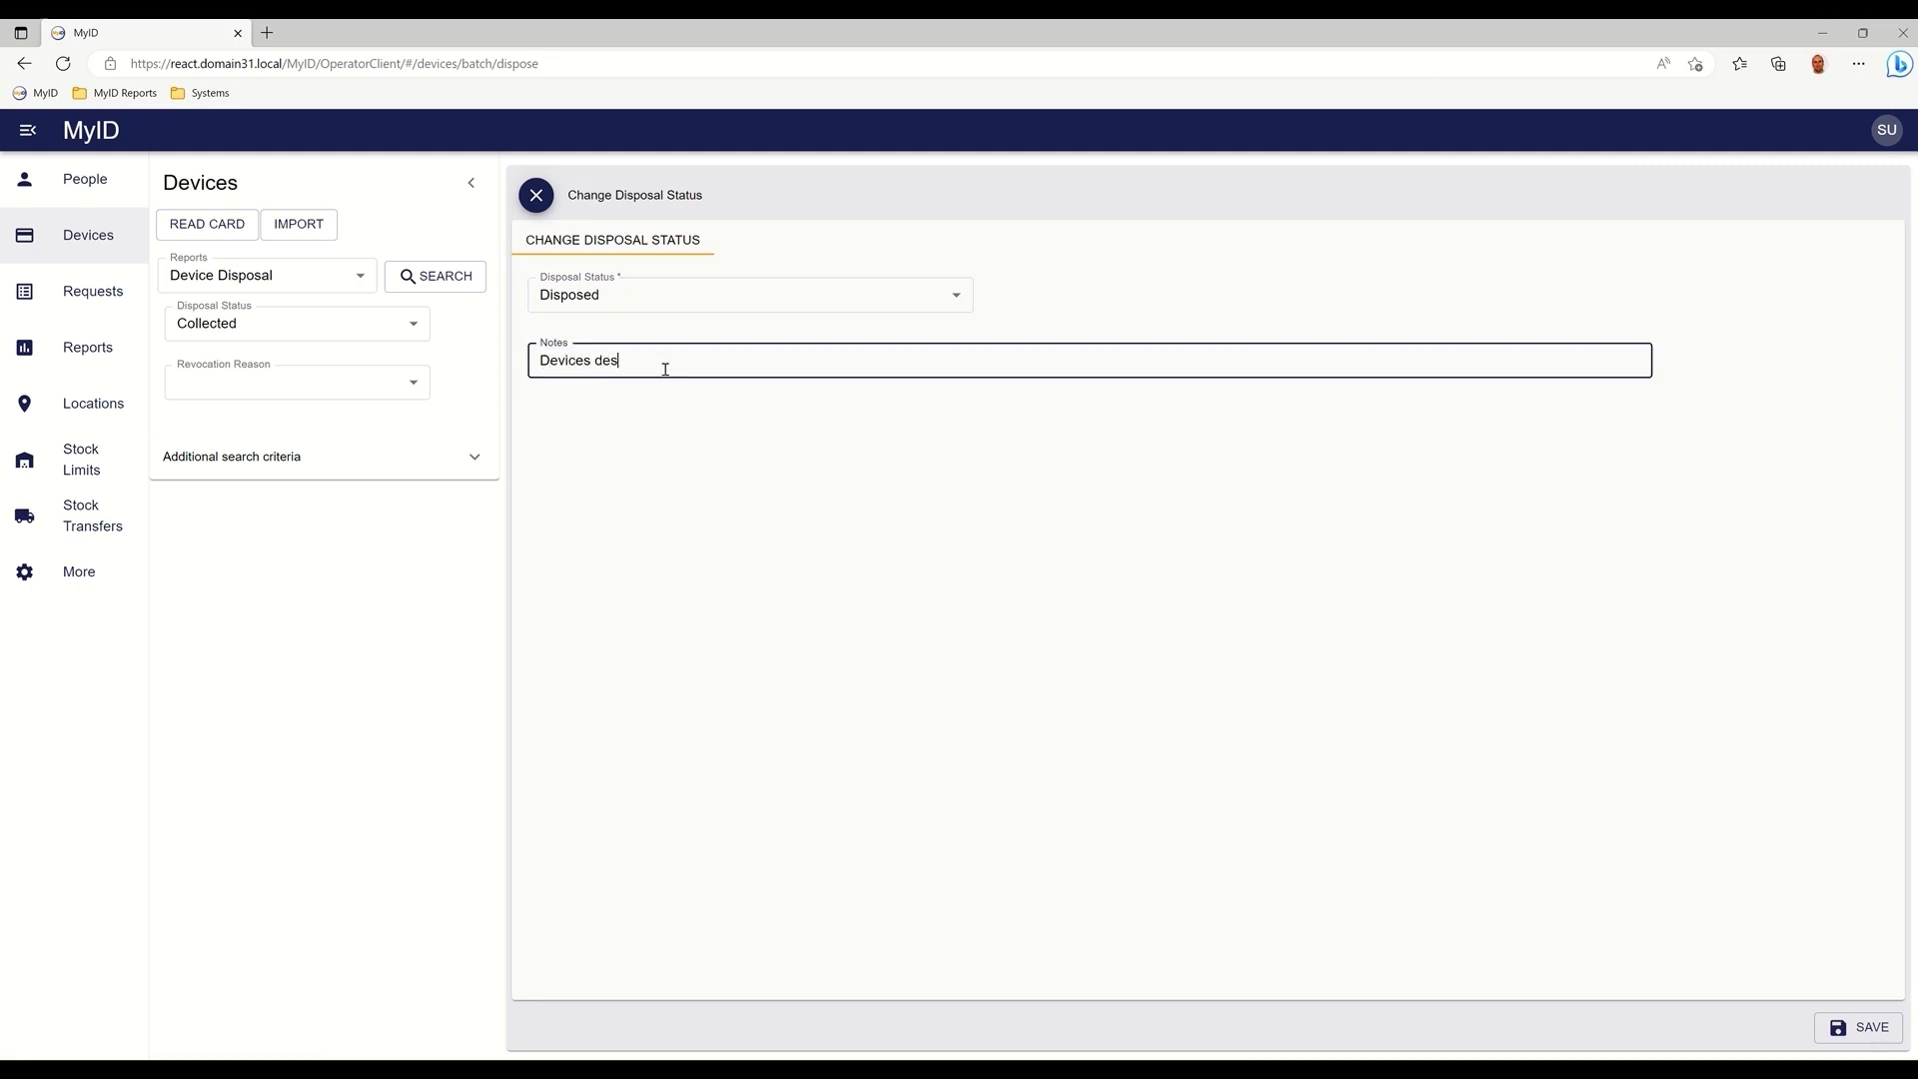
type("troyed")
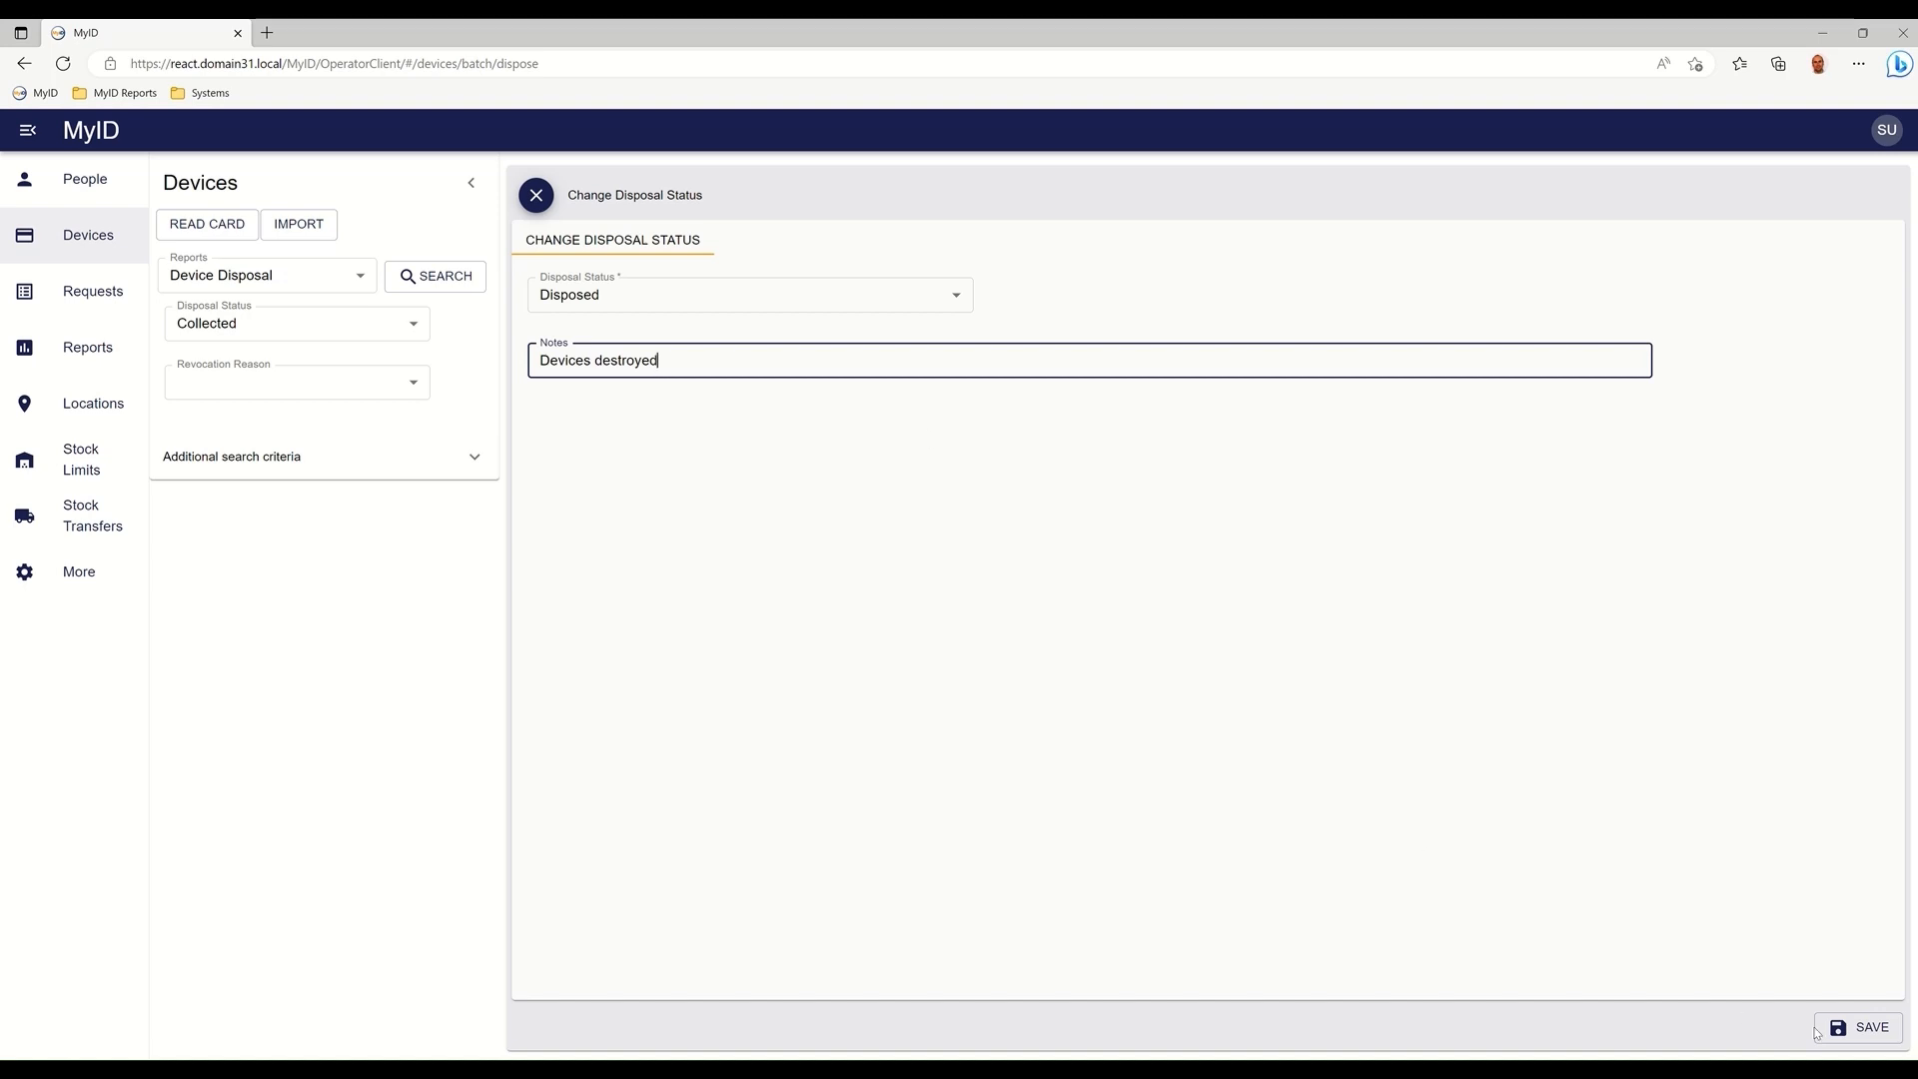
left_click(1843, 1029)
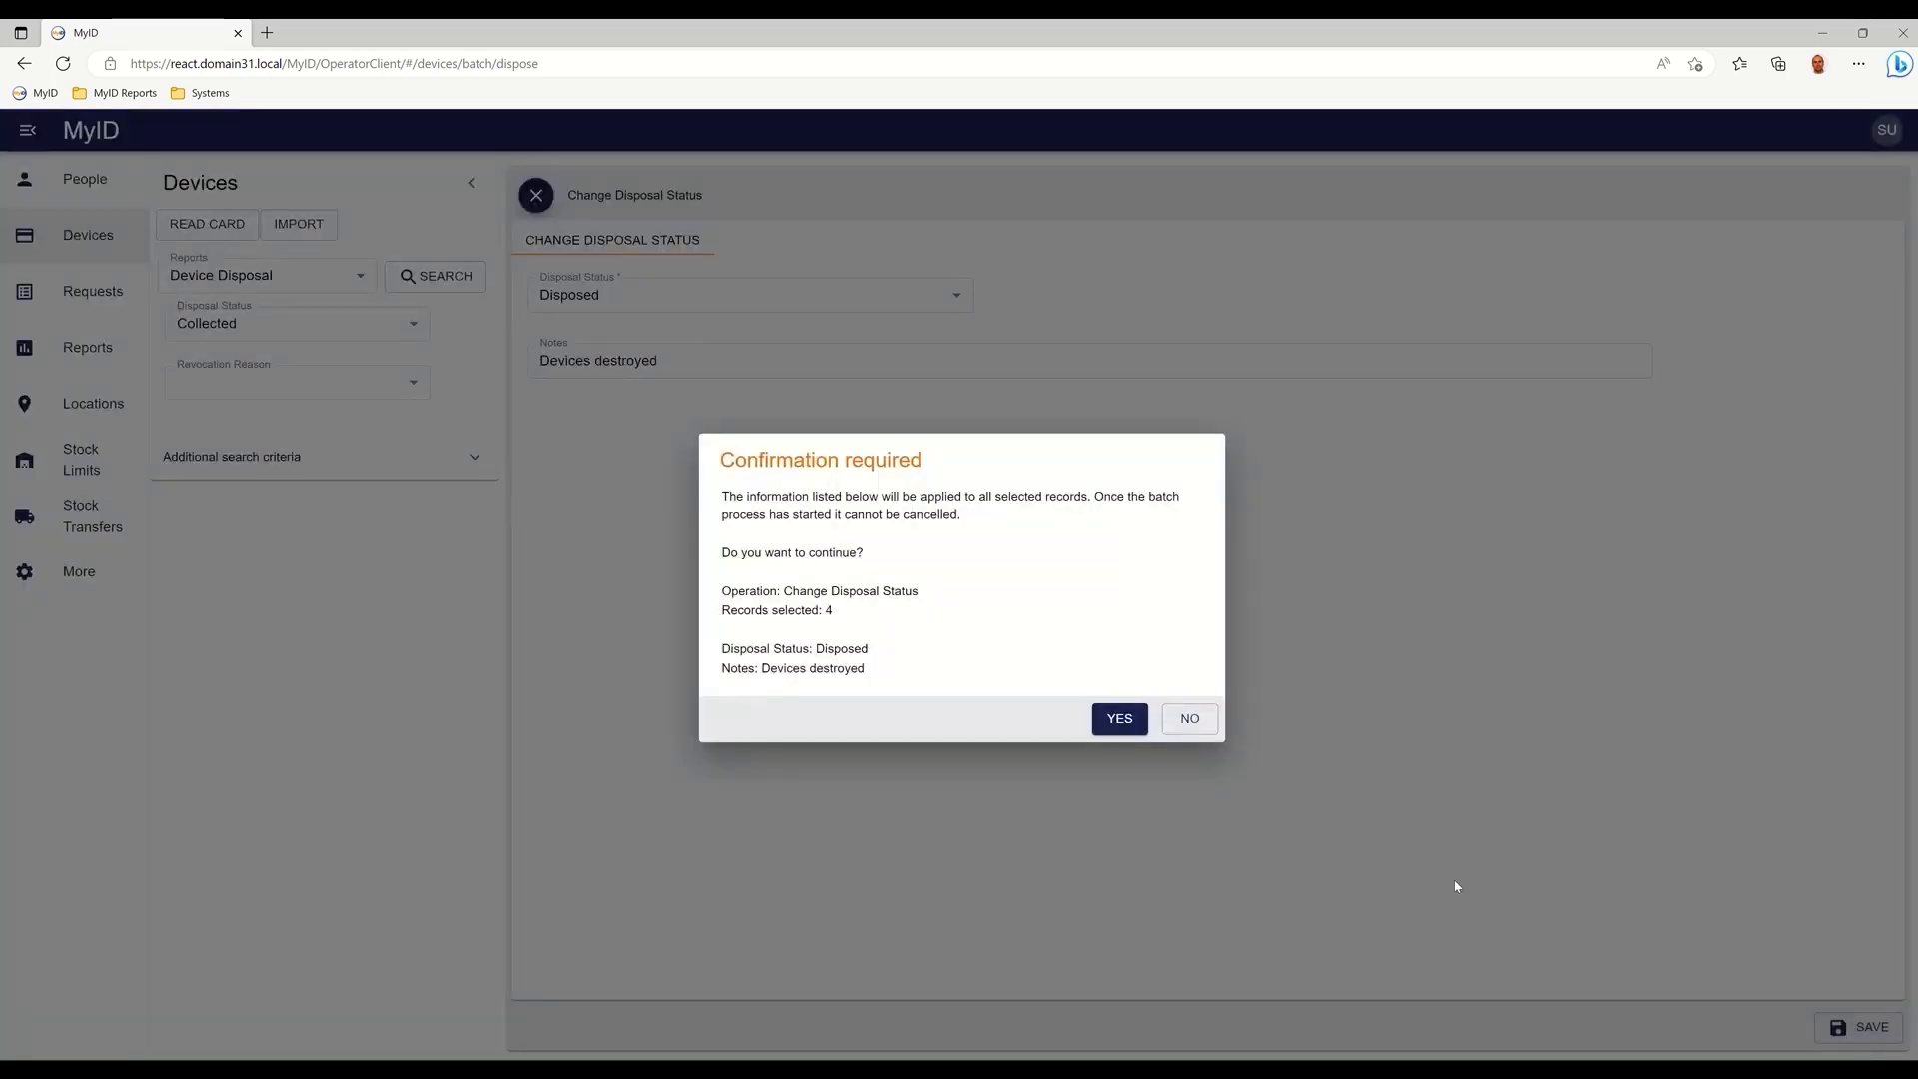
left_click(1123, 719)
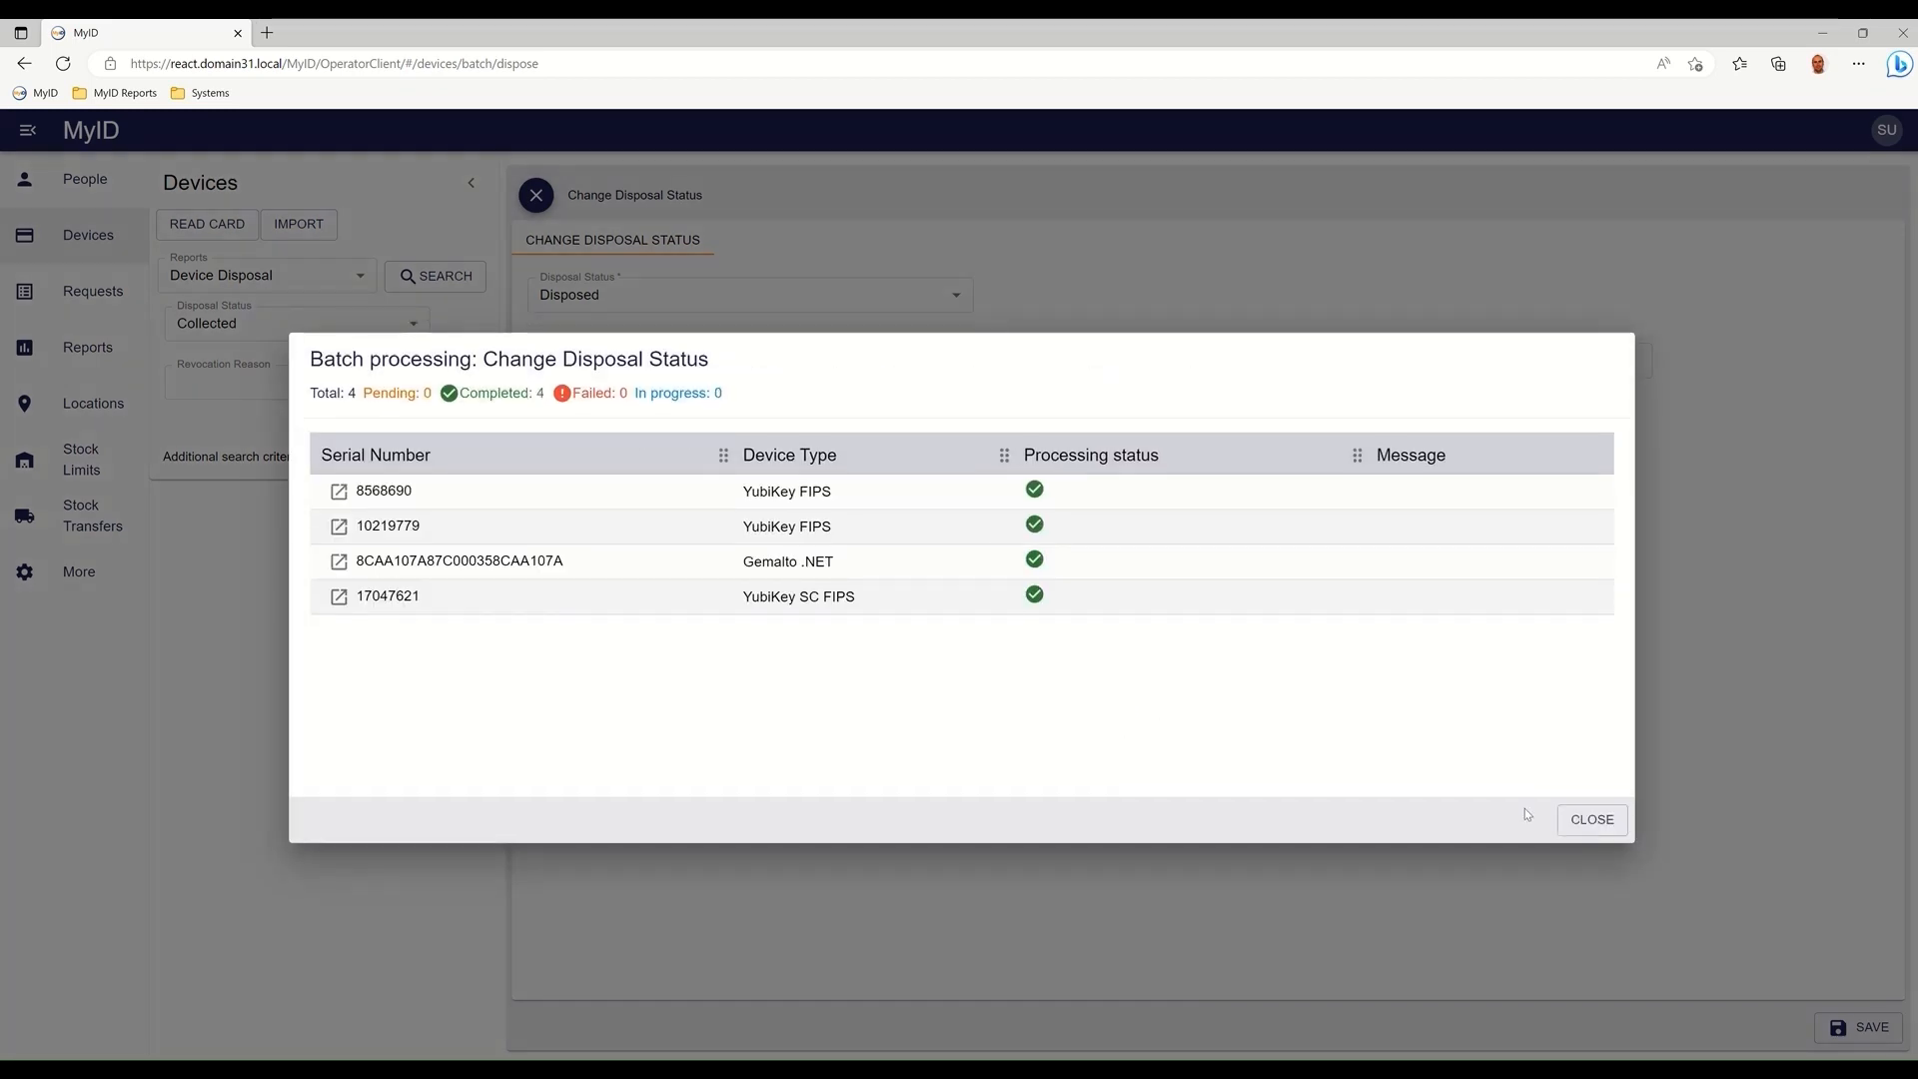
left_click(1589, 823)
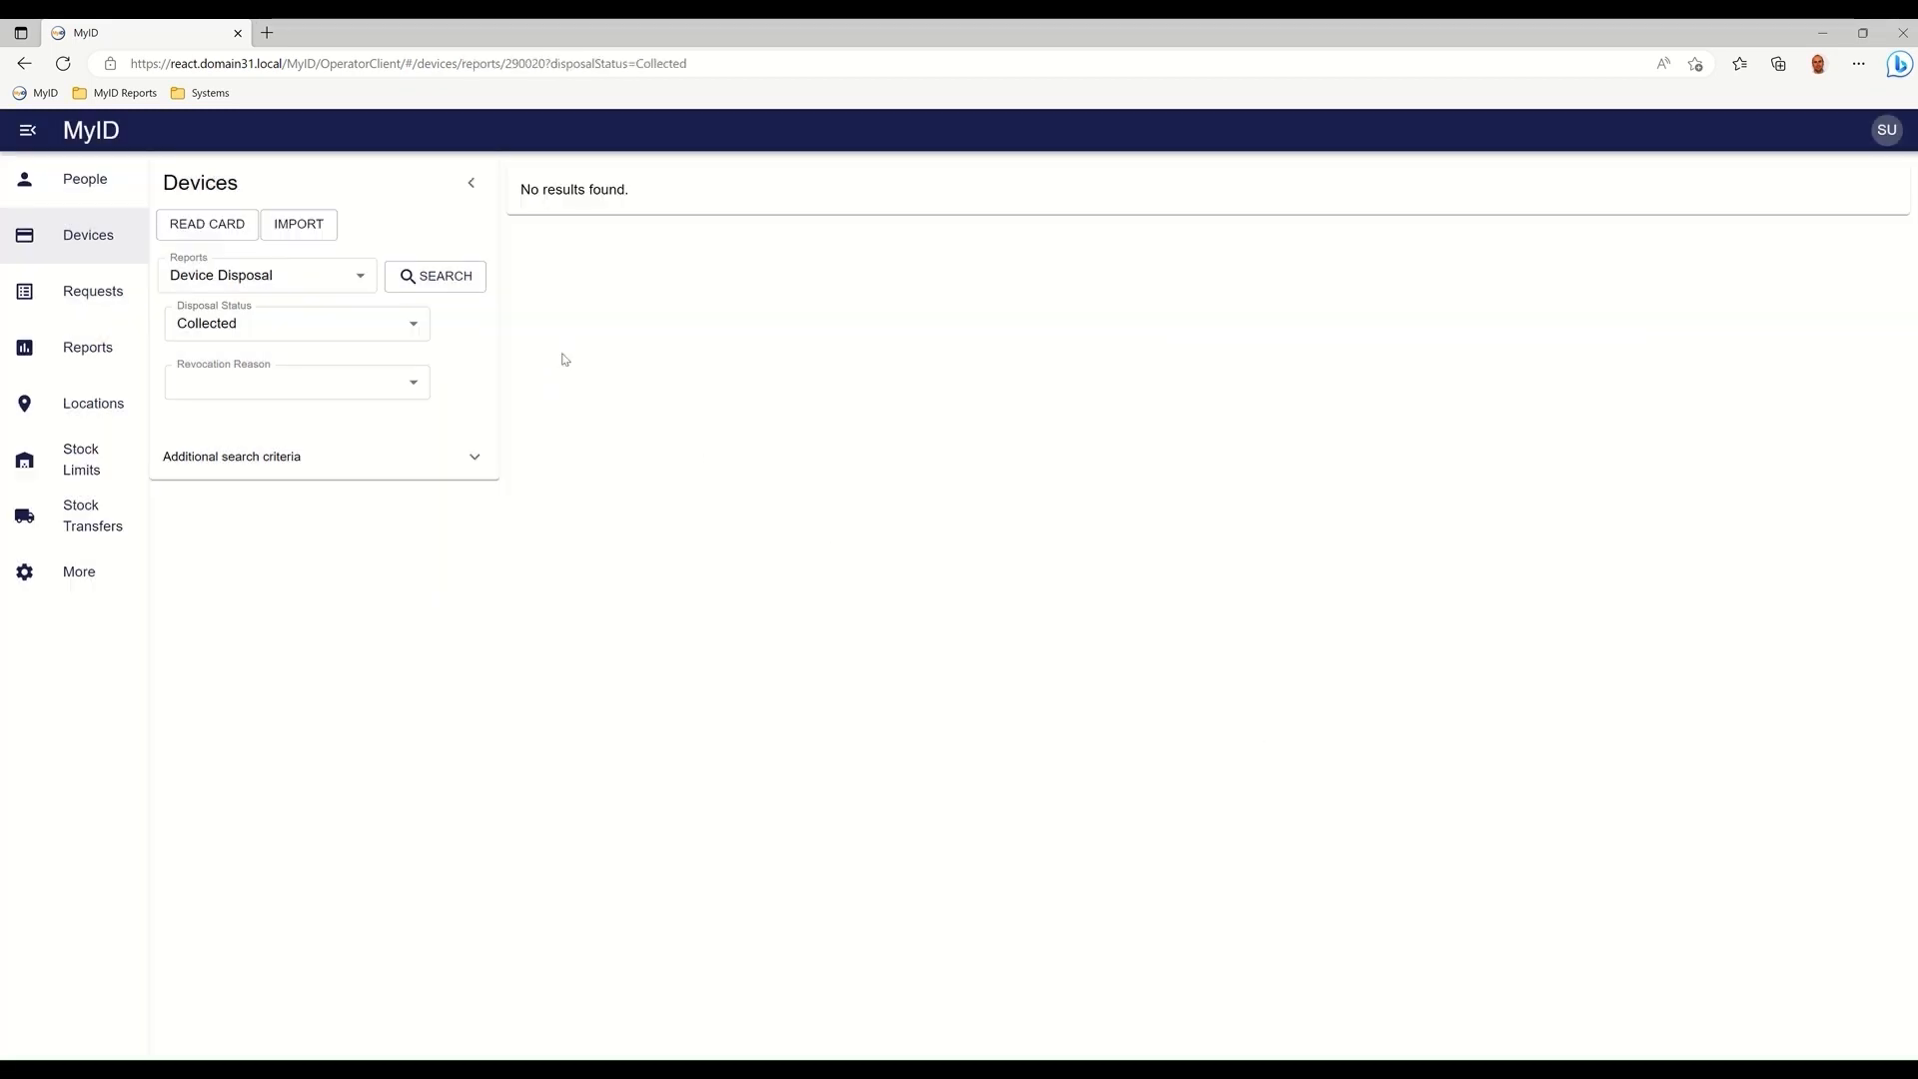
- Rerun the Device Disposal report for Collected devices and again with disposal status Disposed
left_click(425, 273)
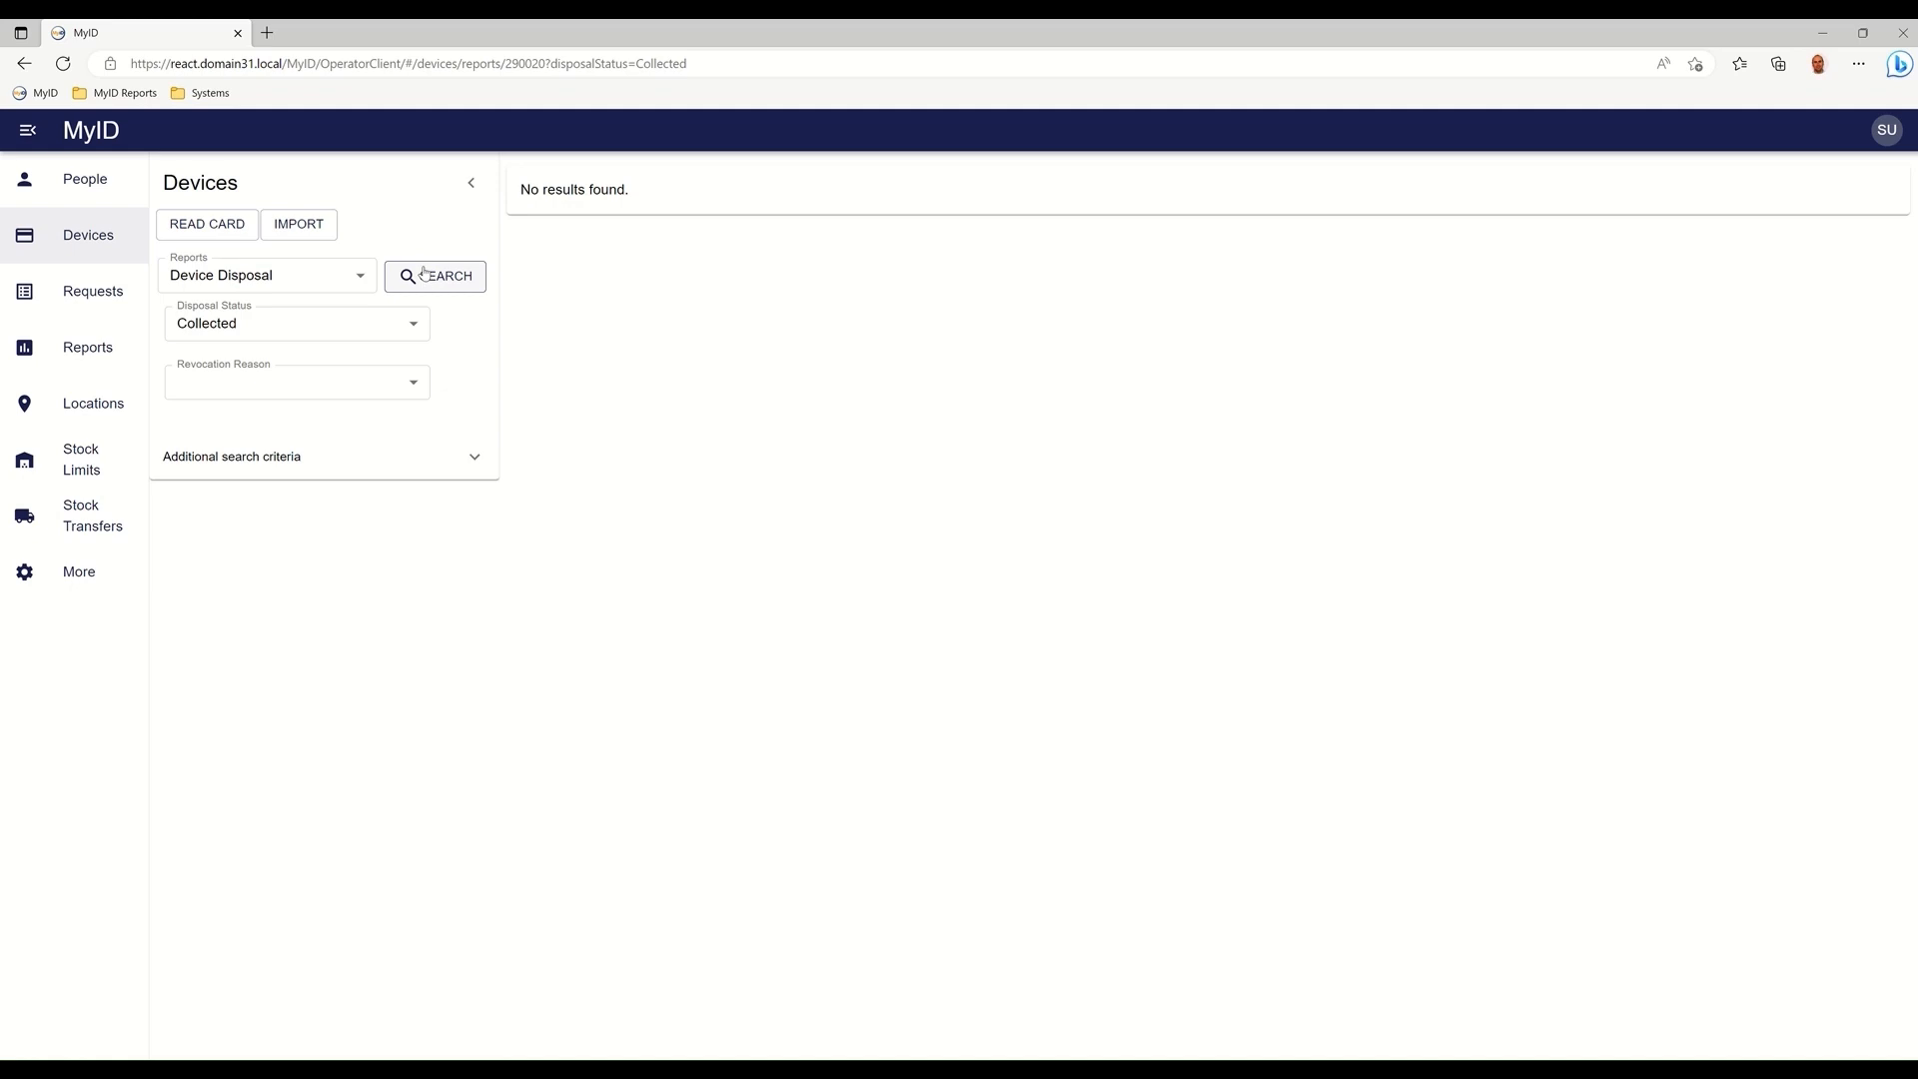
left_click(370, 324)
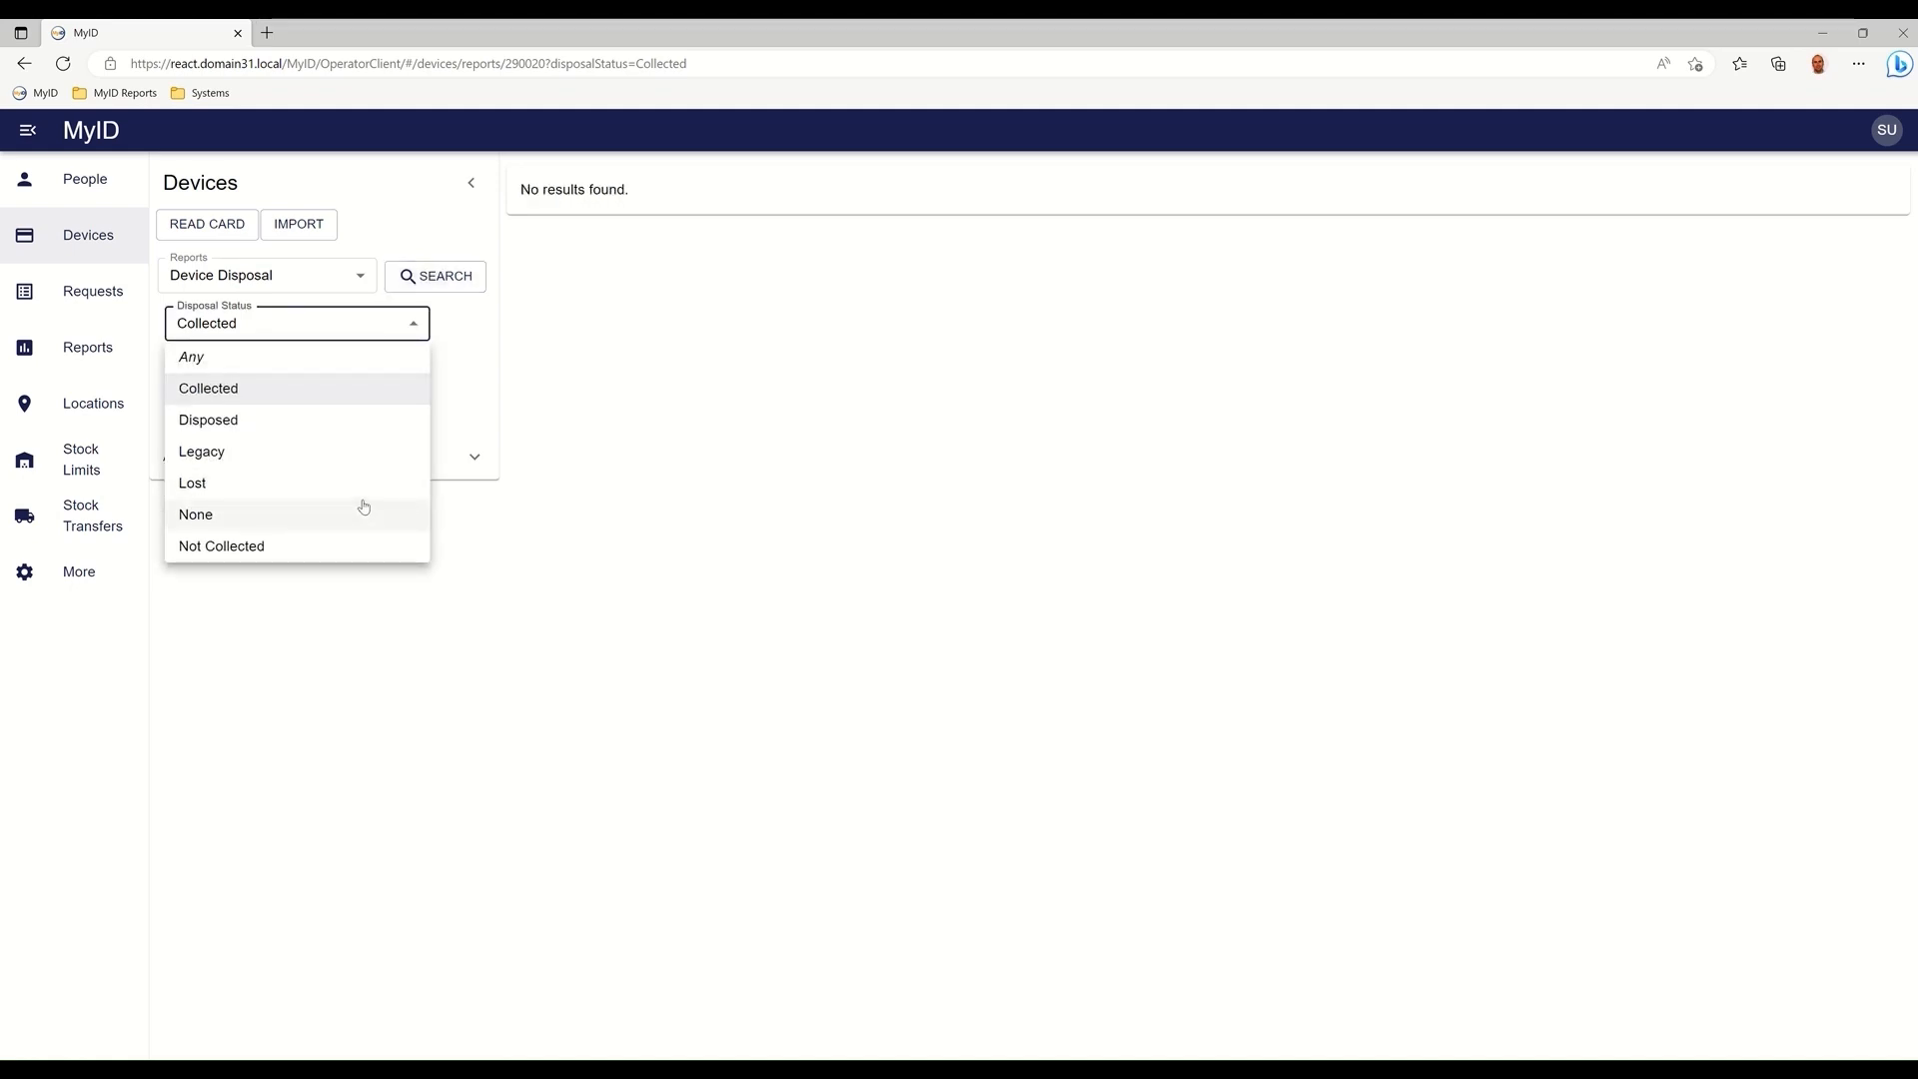
left_click(357, 418)
left_click(424, 284)
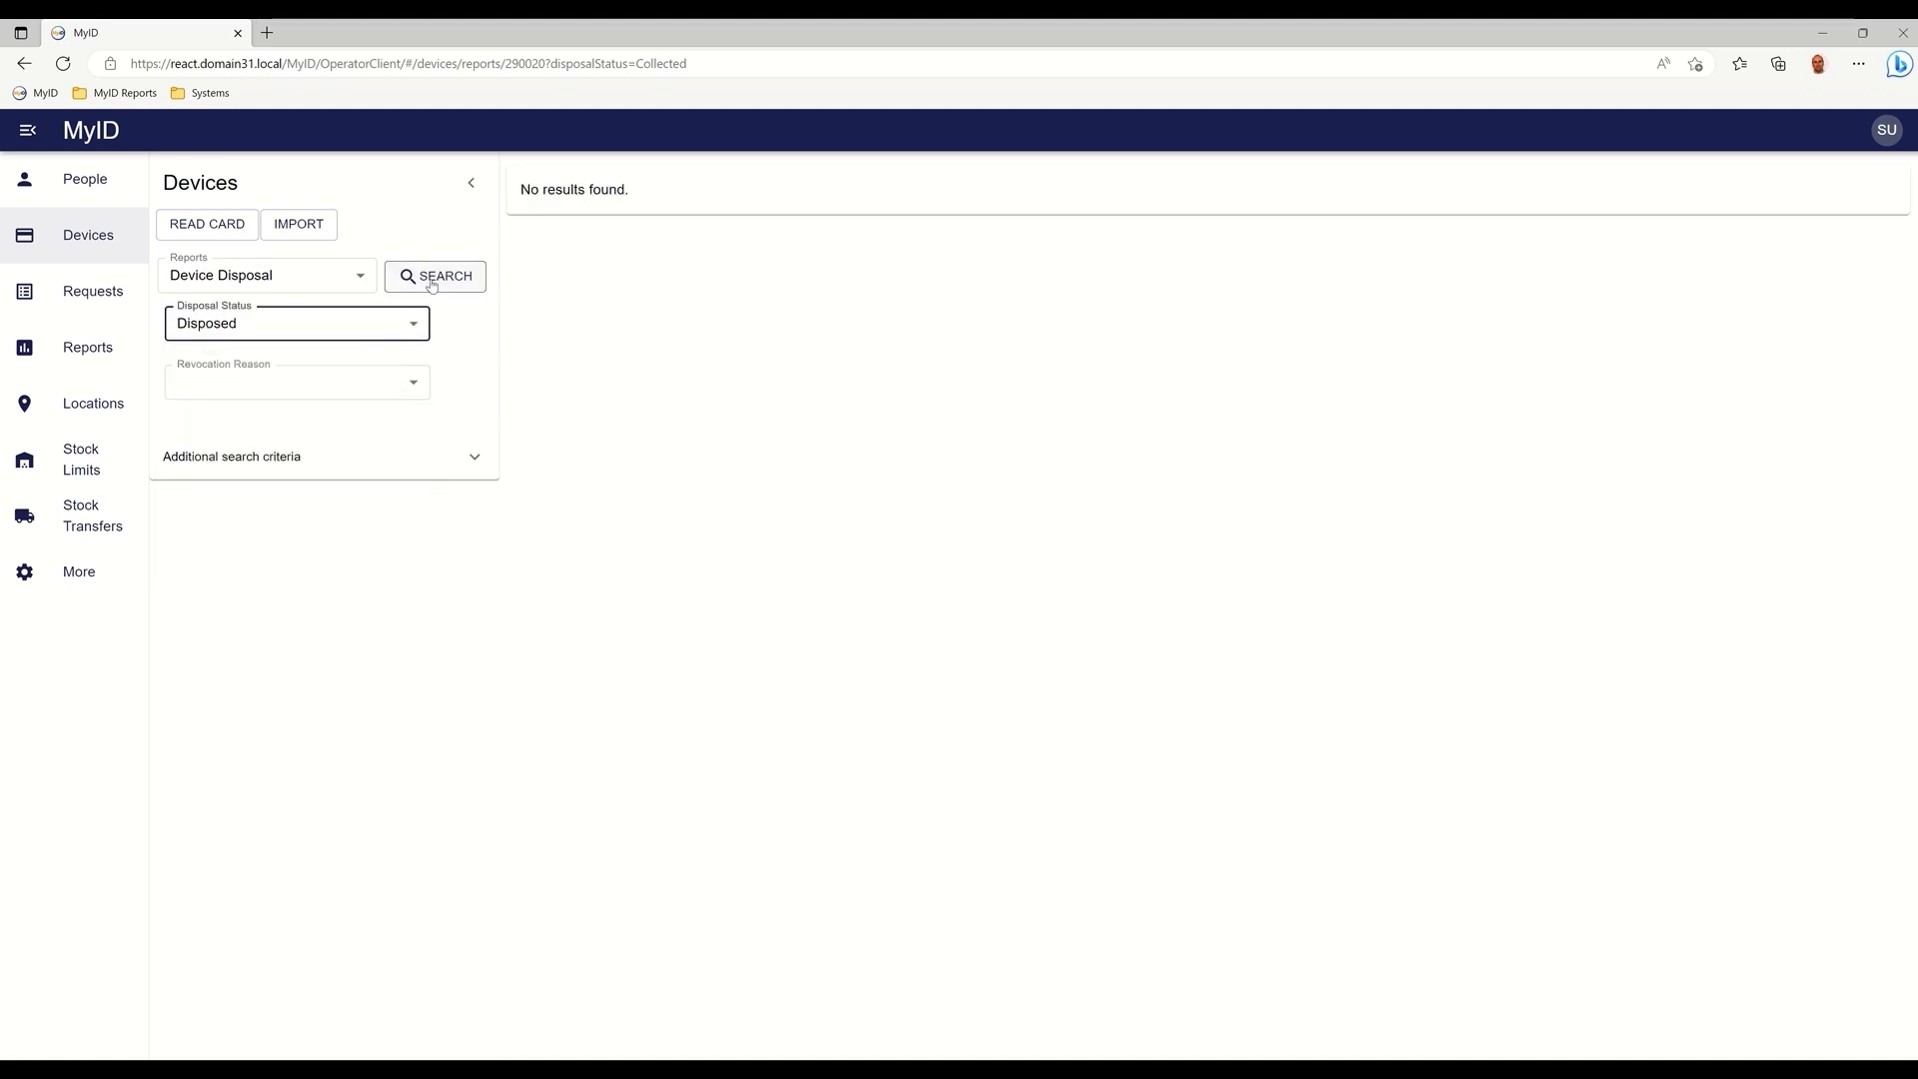